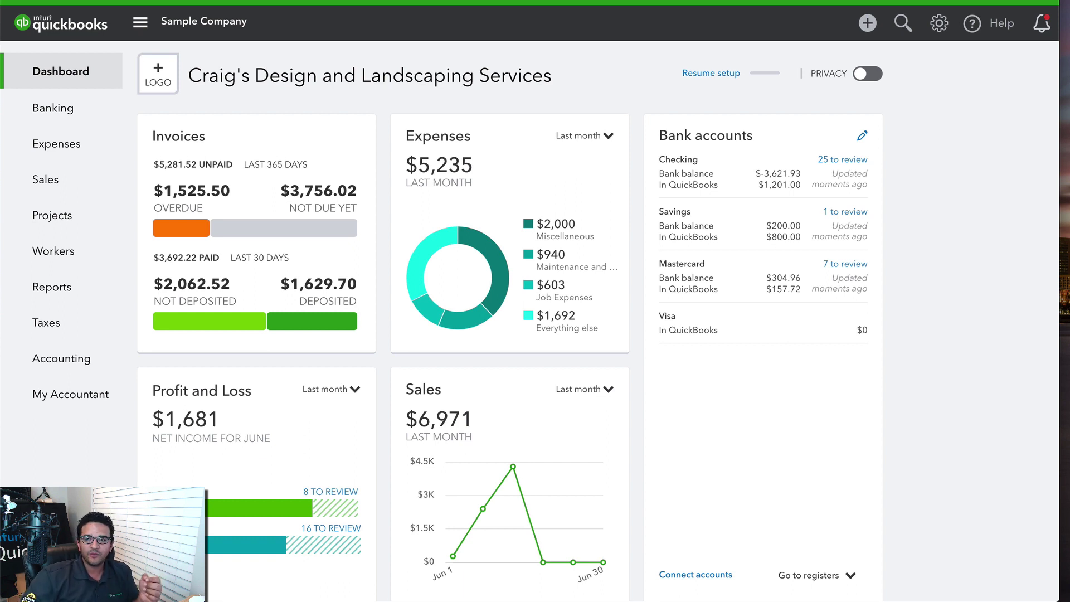
Step: Start a new check to Bob's Burger Joint paid from the Checking account
{"action": "left_click", "coordinate": [867, 23]}
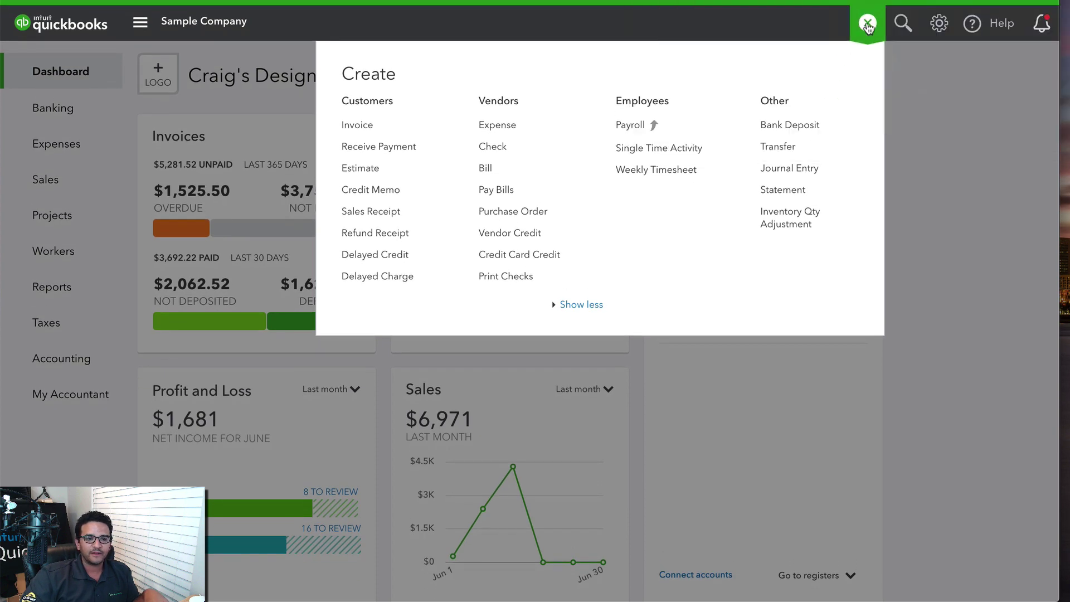
{"action": "left_click", "coordinate": [501, 147]}
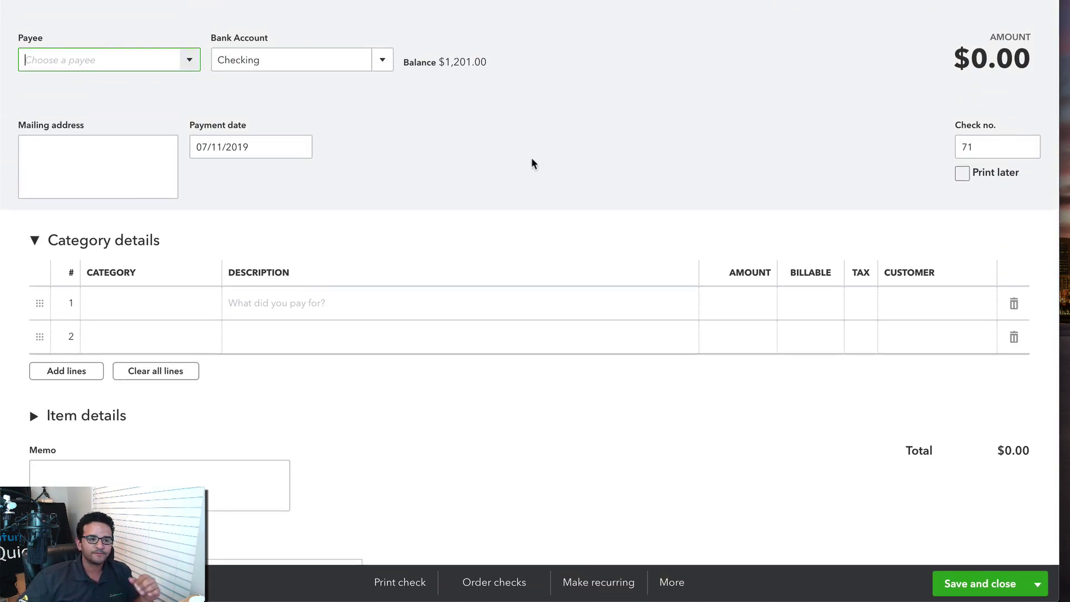
{"action": "left_click", "coordinate": [189, 60]}
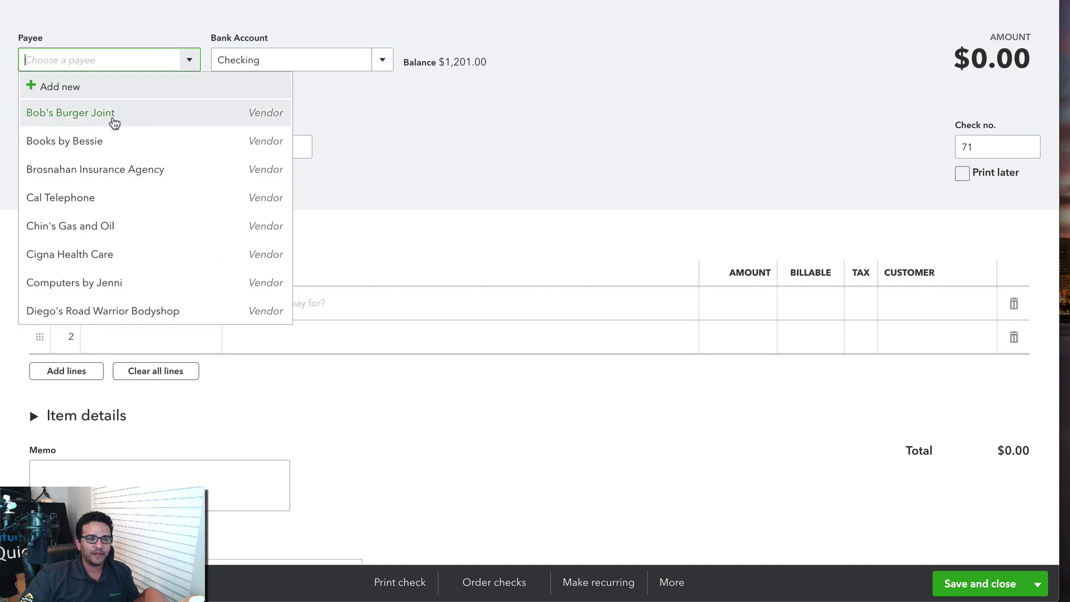
{"action": "left_click", "coordinate": [113, 117]}
{"action": "left_click", "coordinate": [380, 60]}
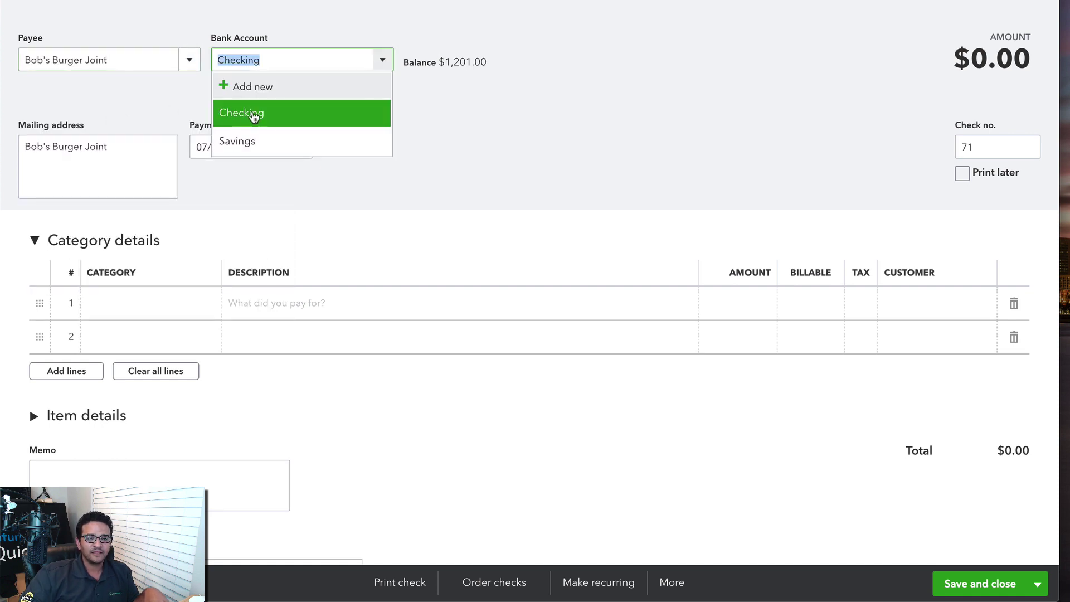
{"action": "left_click", "coordinate": [254, 116]}
{"action": "left_click", "coordinate": [271, 144]}
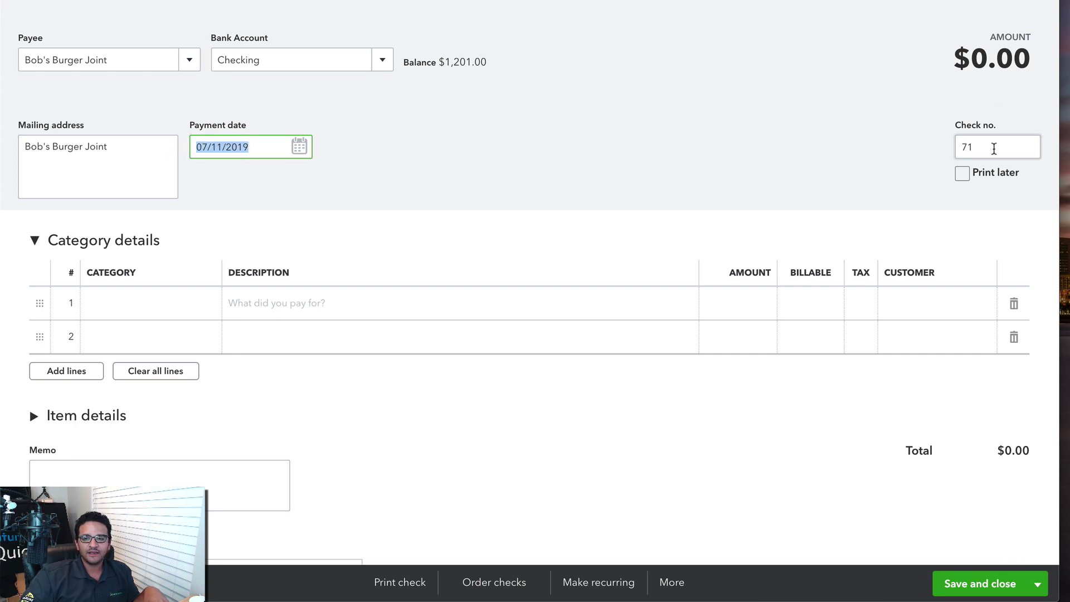
{"action": "left_click", "coordinate": [994, 149]}
Step: Categorise line 1 as Advertising with an amount of 100, totalling $100.00
{"action": "left_click", "coordinate": [142, 298]}
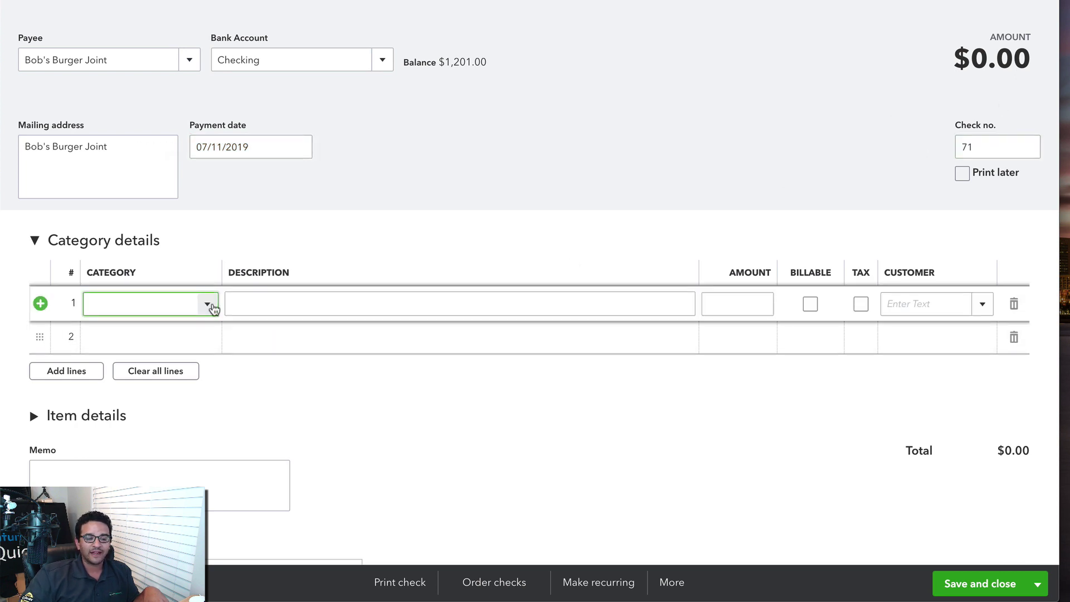
{"action": "left_click", "coordinate": [213, 308]}
{"action": "left_click", "coordinate": [145, 356]}
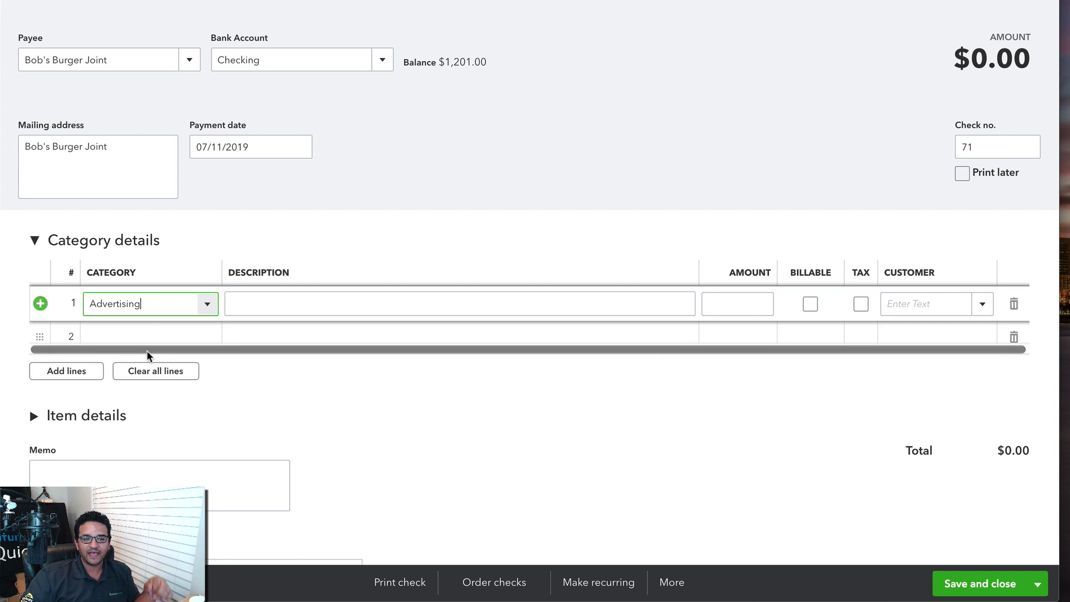
{"action": "left_click", "coordinate": [764, 310]}
{"action": "type", "text": "100"}
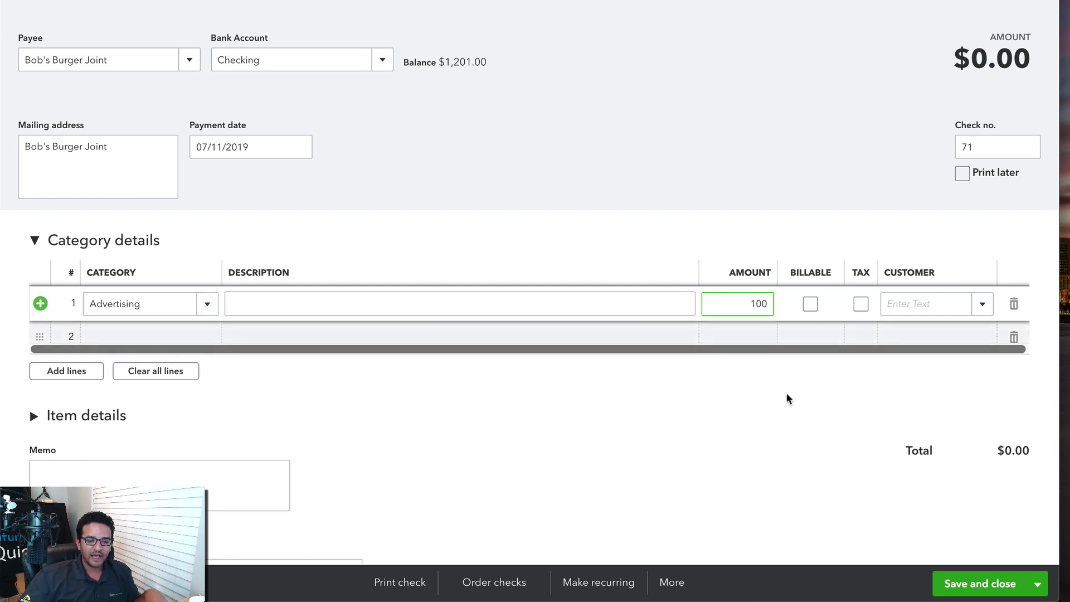
{"action": "left_click", "coordinate": [787, 399]}
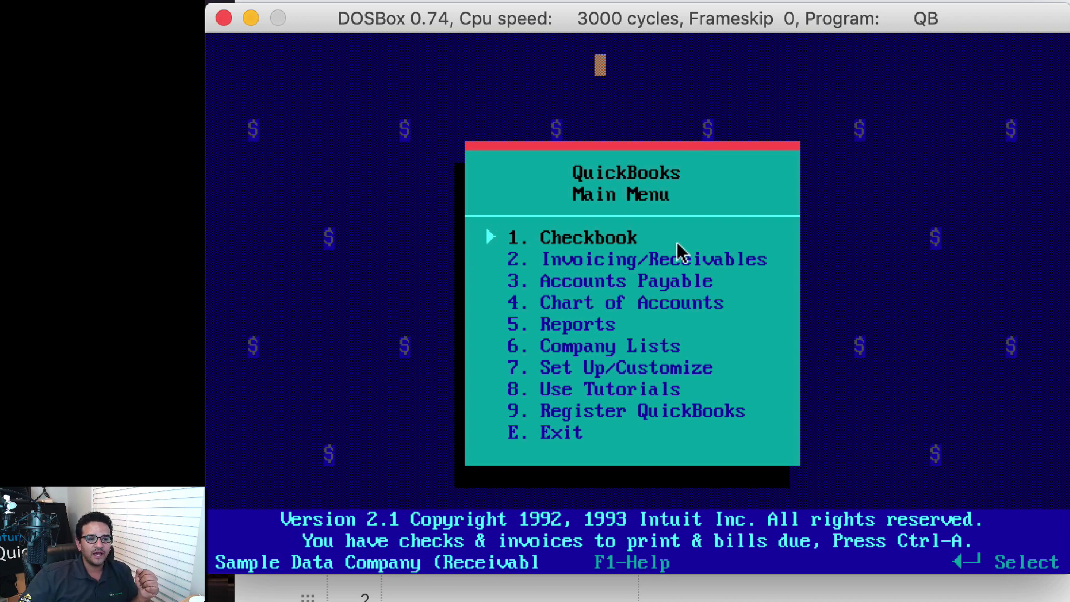
Step: Browse the DOS Main Menu from Accounts Payable down to Exit and back to Checkbook
{"action": "key", "text": "Down"}
{"action": "key", "text": "Down"}
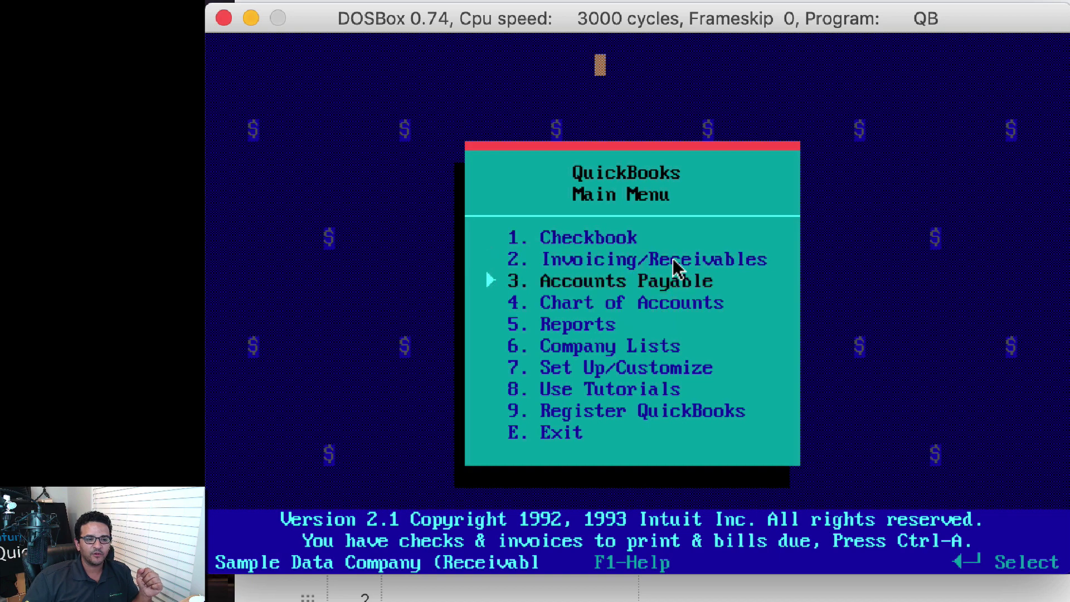
{"action": "key", "text": "Down"}
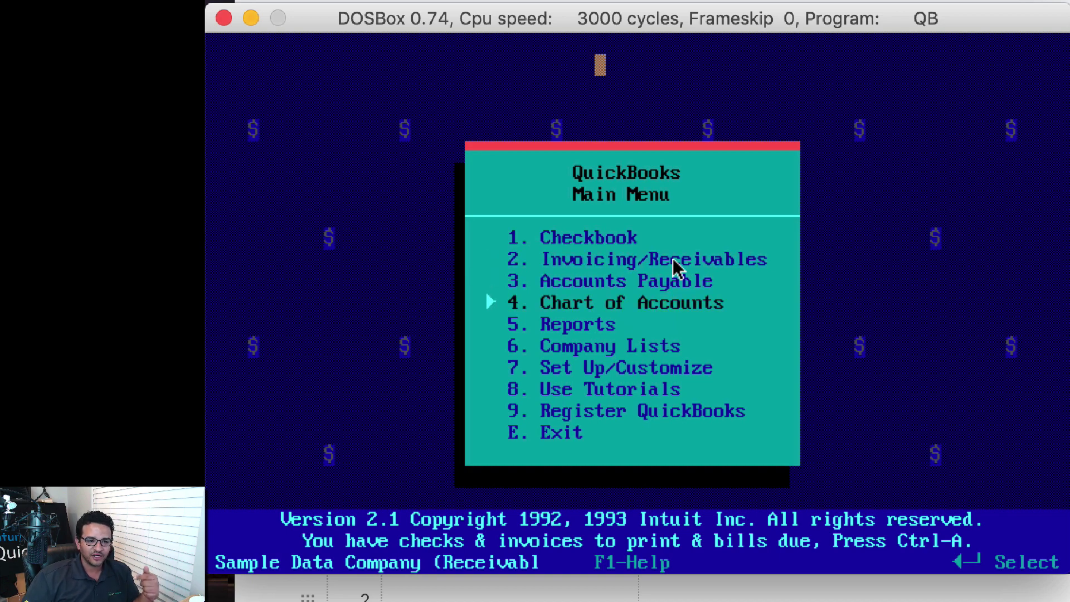
{"action": "key", "text": "Down"}
{"action": "key", "text": "Down"}
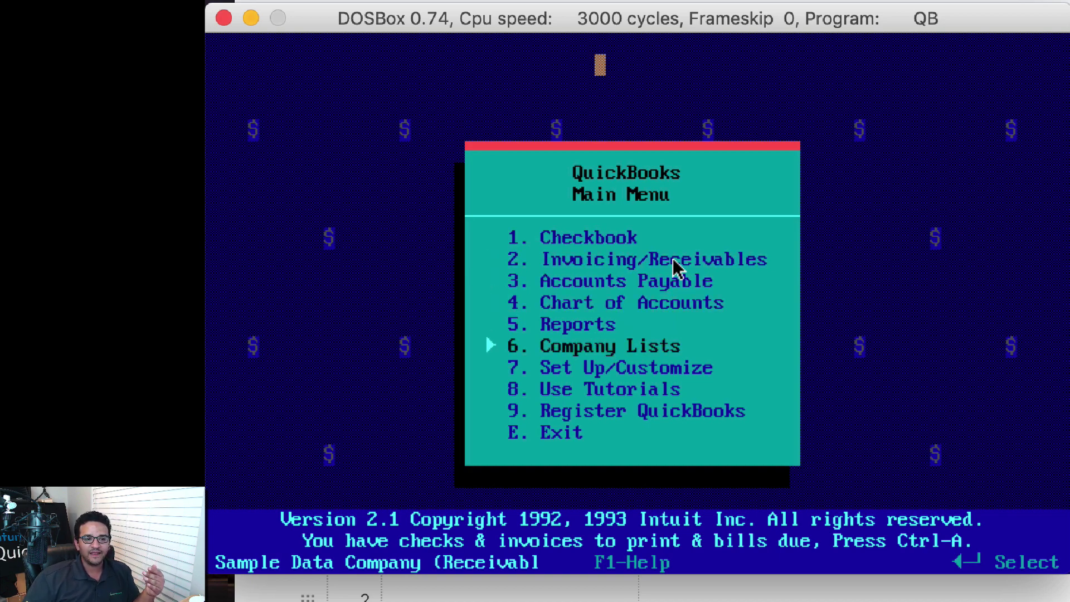
{"action": "key", "text": "Down"}
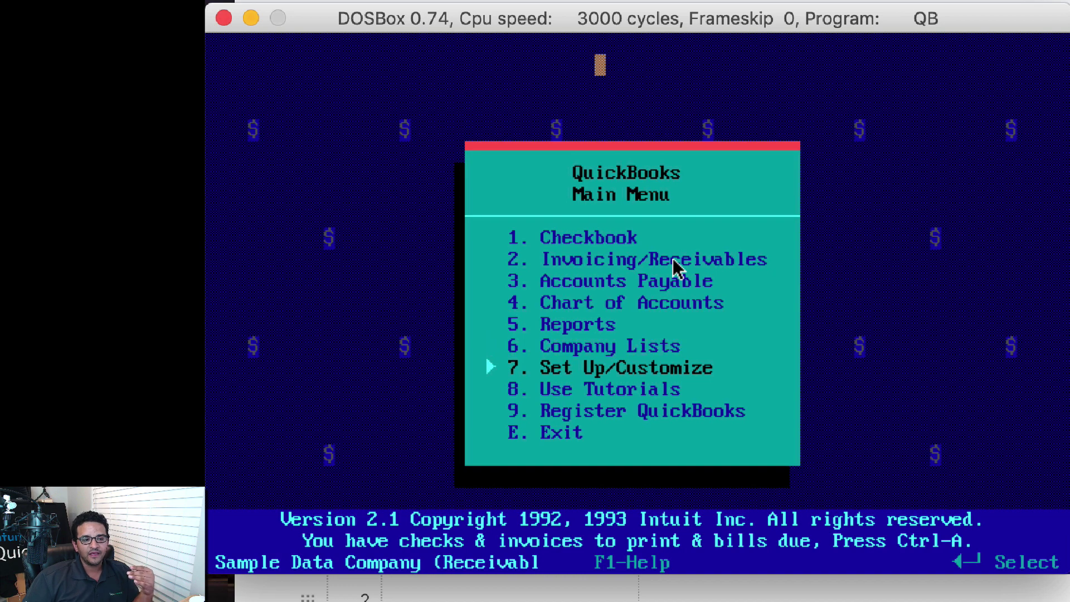
{"action": "key", "text": "Down"}
{"action": "key", "text": "Down"}
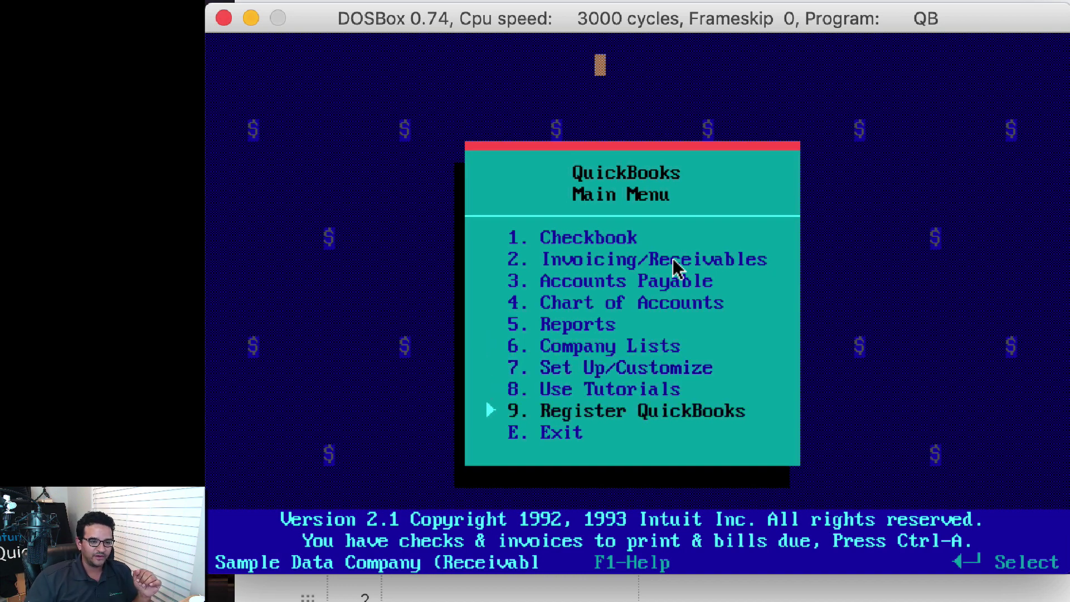
{"action": "key", "text": "Down"}
{"action": "key", "text": "Up"}
{"action": "key", "text": "Up"}
{"action": "key", "text": "Up"}
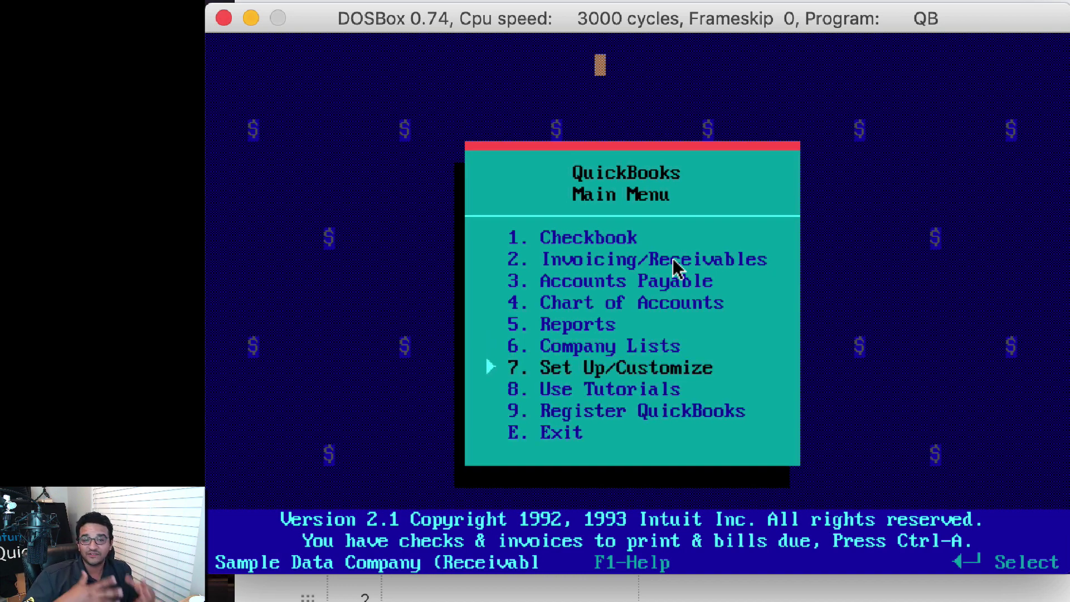
{"action": "key", "text": "Up"}
{"action": "key", "text": "Up"}
{"action": "key", "text": "Up"}
{"action": "key", "text": "Up"}
{"action": "key", "text": "Up"}
{"action": "key", "text": "Up"}
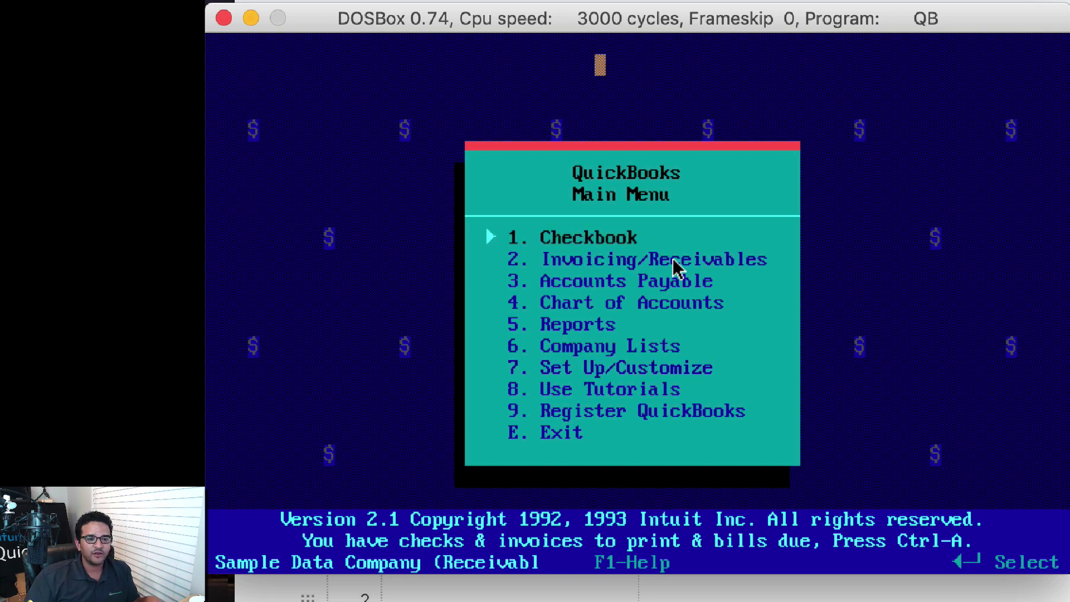
Step: Return the menu choice to 1. Checkbook and open its submenu
{"action": "key", "text": "Down"}
{"action": "key", "text": "Down"}
{"action": "key", "text": "Up"}
{"action": "key", "text": "Down"}
{"action": "key", "text": "Up"}
{"action": "key", "text": "Up"}
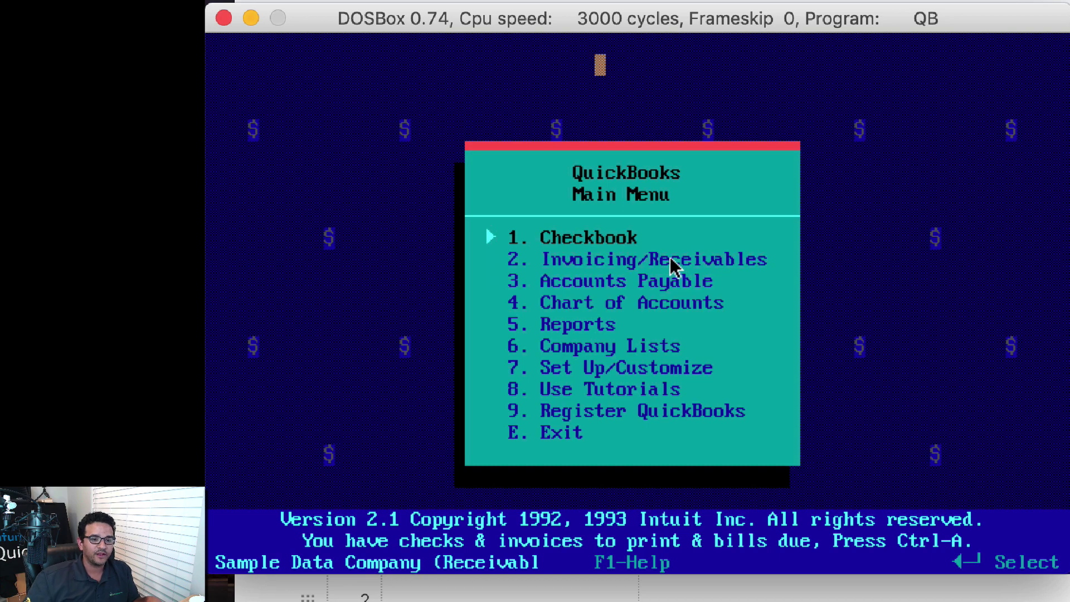
{"action": "left_click", "coordinate": [794, 196]}
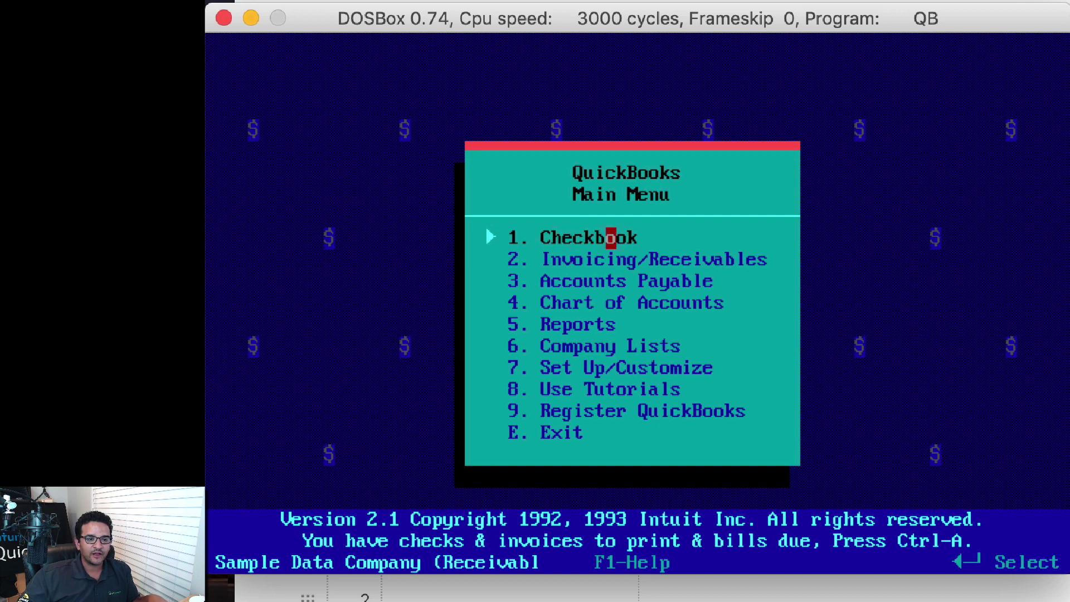
{"action": "left_click", "coordinate": [611, 238]}
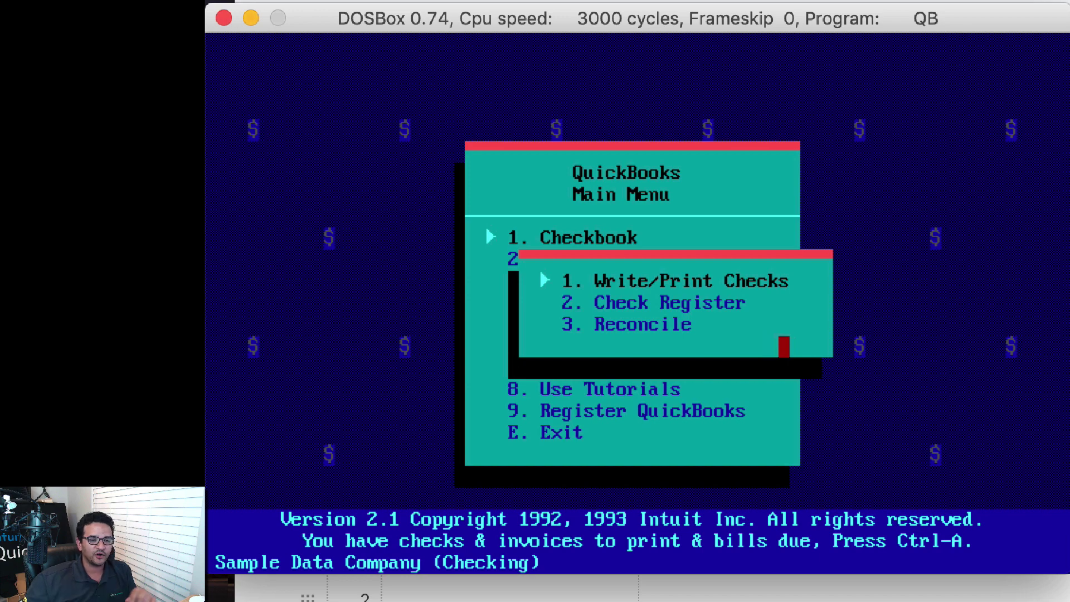
Step: Open the Write/Print Checks form and clear a partly typed payee name
{"action": "left_click", "coordinate": [635, 282]}
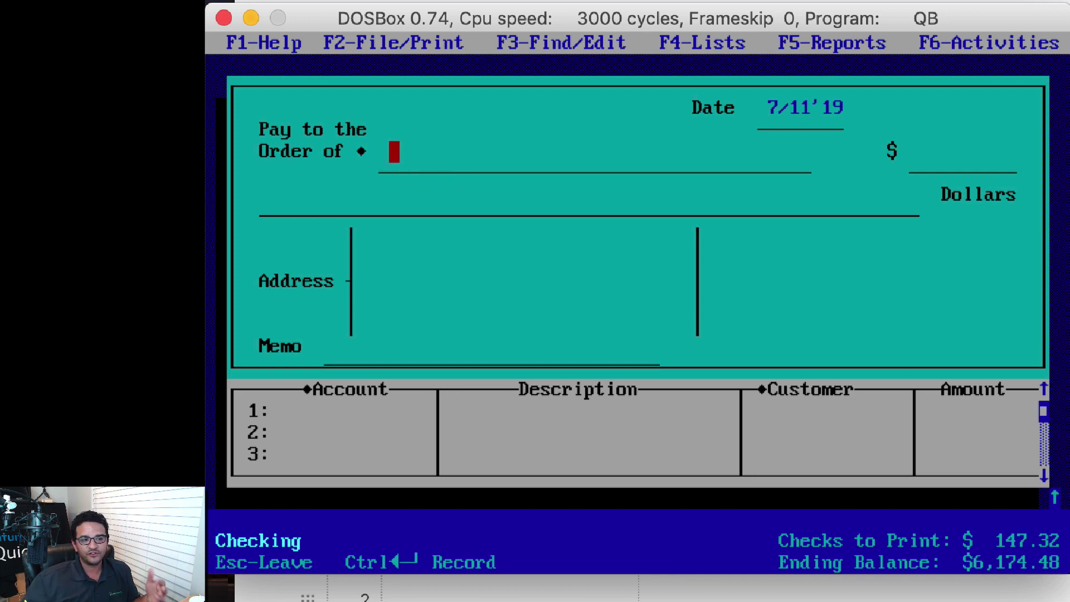
{"action": "left_click", "coordinate": [362, 152]}
{"action": "key", "text": "Escape"}
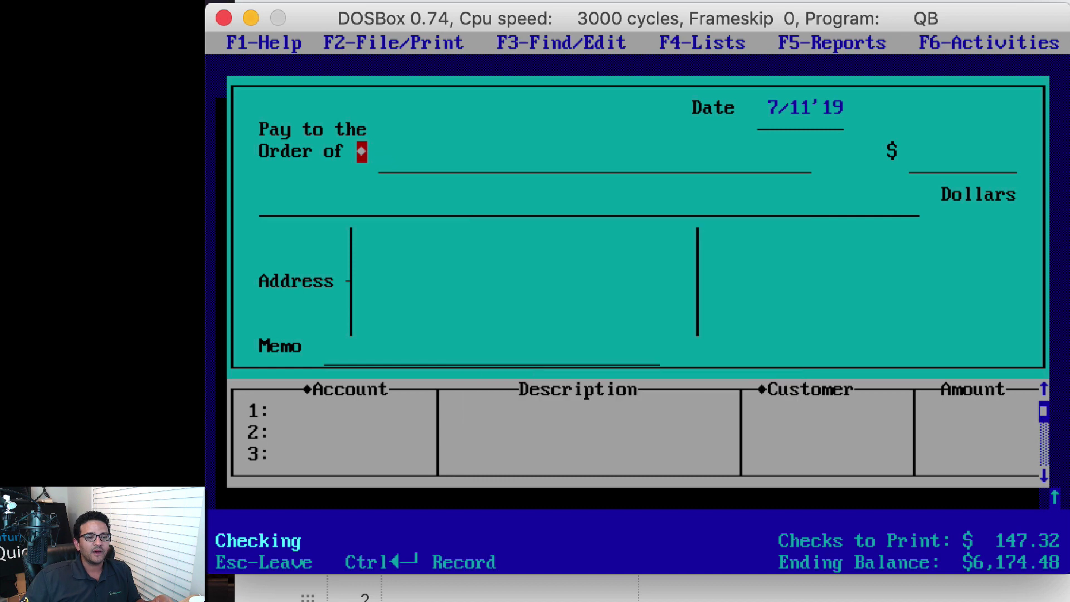
{"action": "type", "text": "he"}
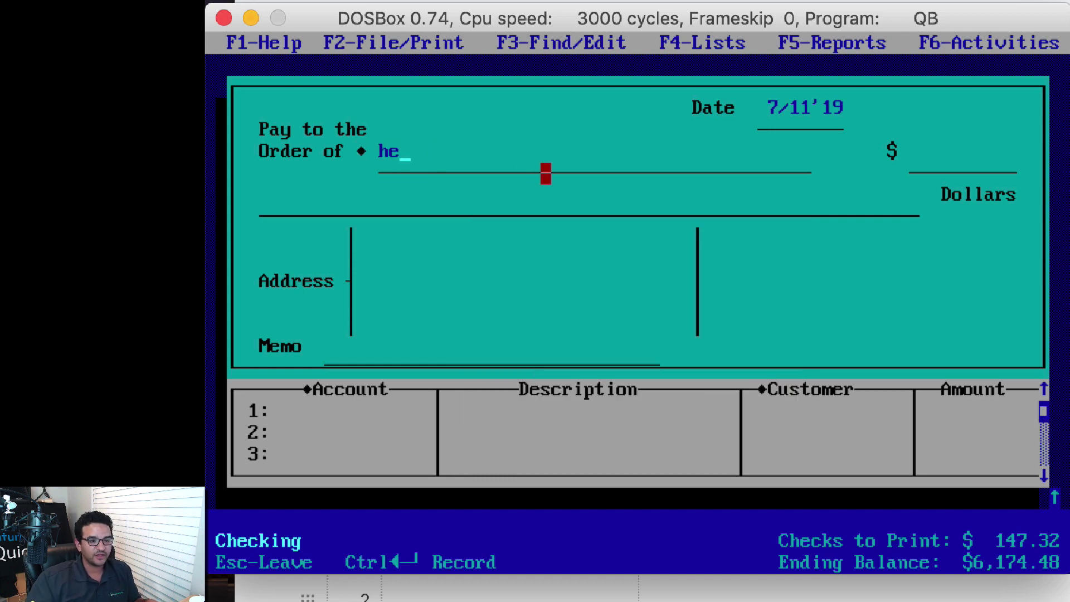
{"action": "key", "text": "BackSpace"}
{"action": "key", "text": "BackSpace"}
Step: Pick Barklow Custom Products from the Vendor List as the check's payee
{"action": "left_click", "coordinate": [373, 152]}
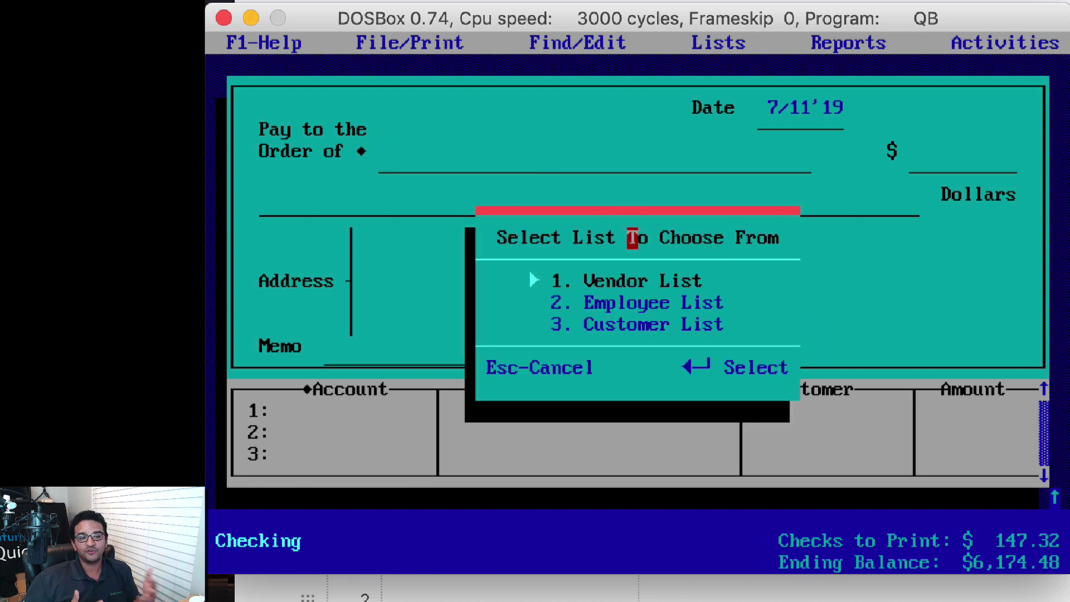
{"action": "left_click", "coordinate": [641, 281]}
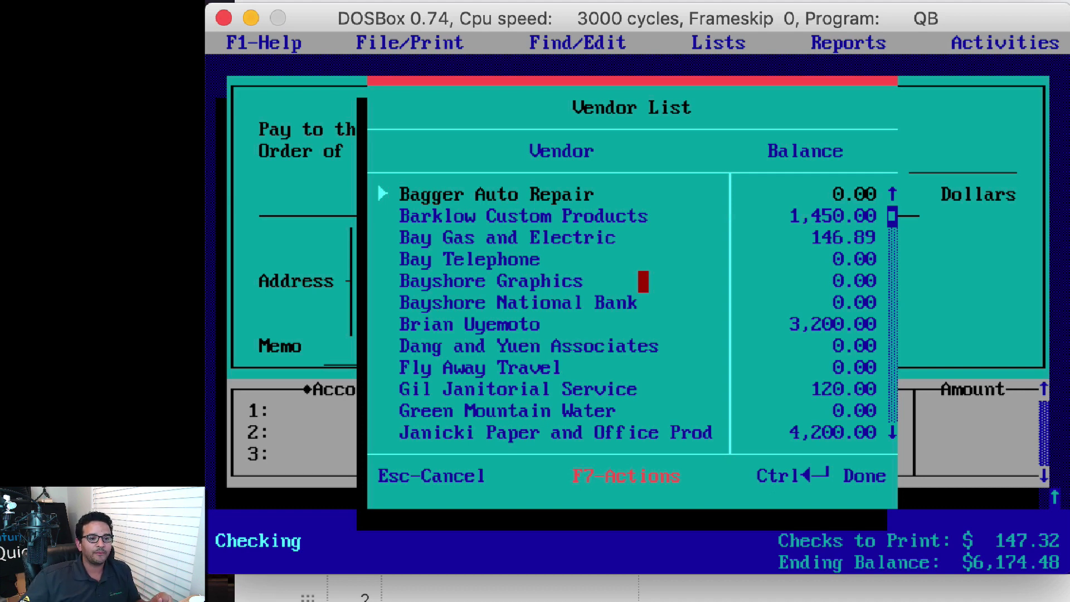
{"action": "left_click", "coordinate": [493, 216]}
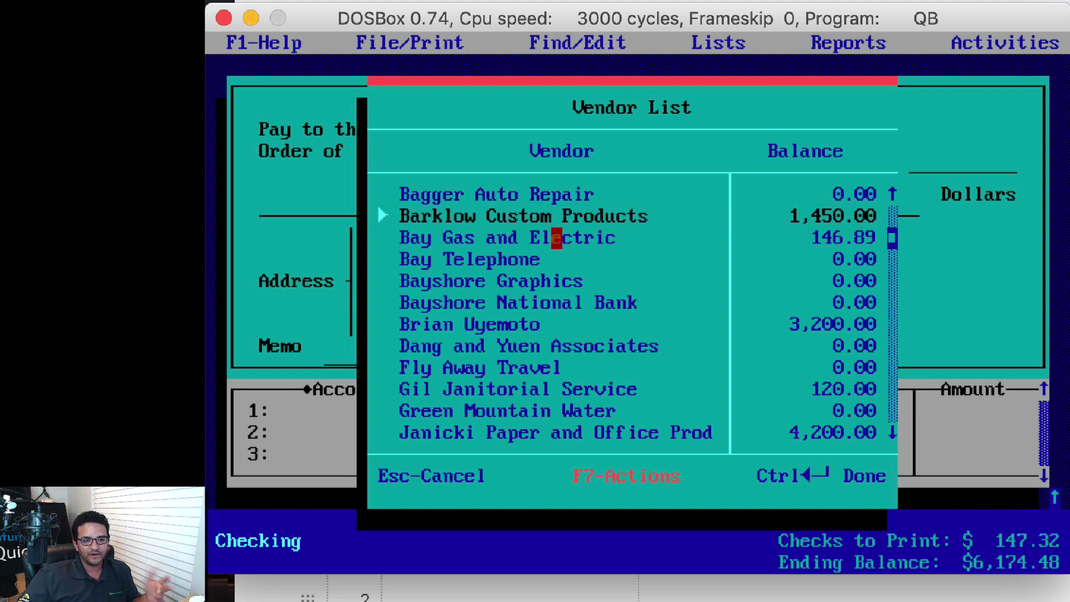
{"action": "double_click", "coordinate": [470, 217]}
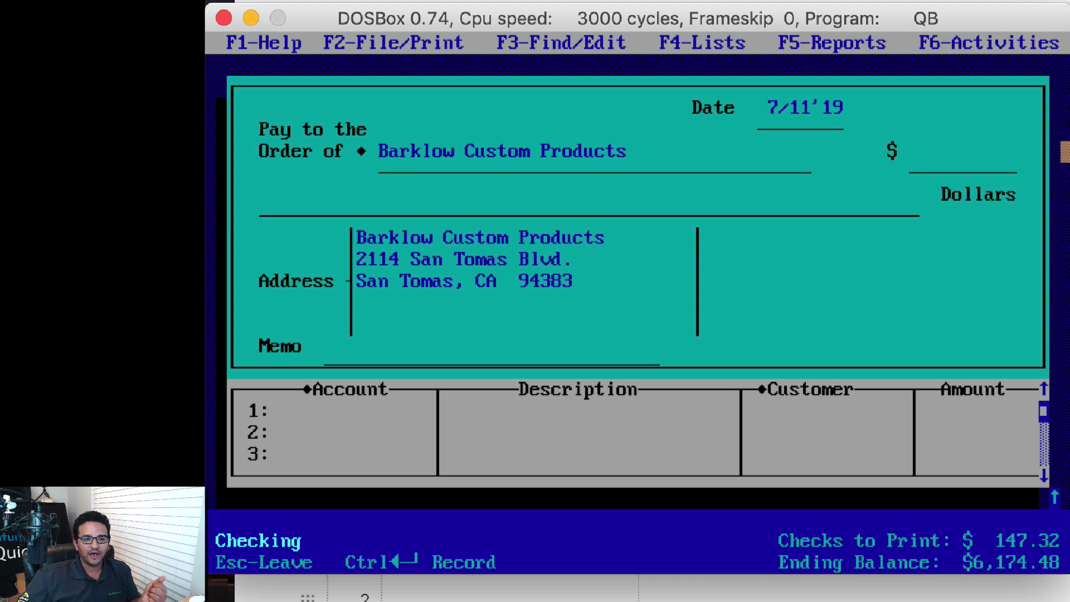
Step: Enter a check amount of 100.00 and the memo 'march'
{"action": "left_click", "coordinate": [914, 151]}
{"action": "type", "text": "100"}
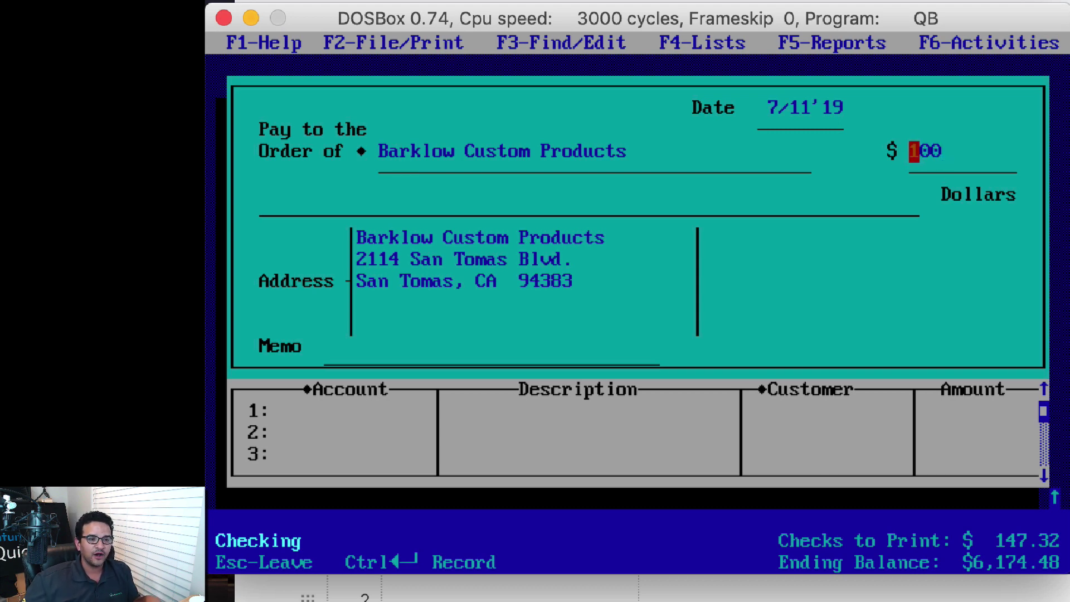
{"action": "key", "text": "Return"}
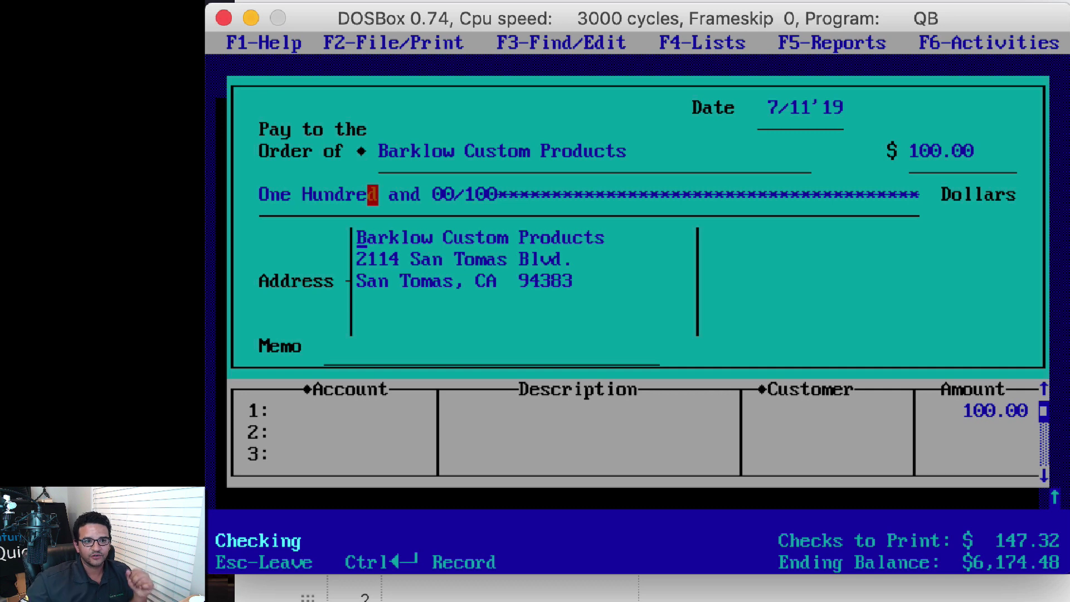
{"action": "left_click", "coordinate": [469, 282]}
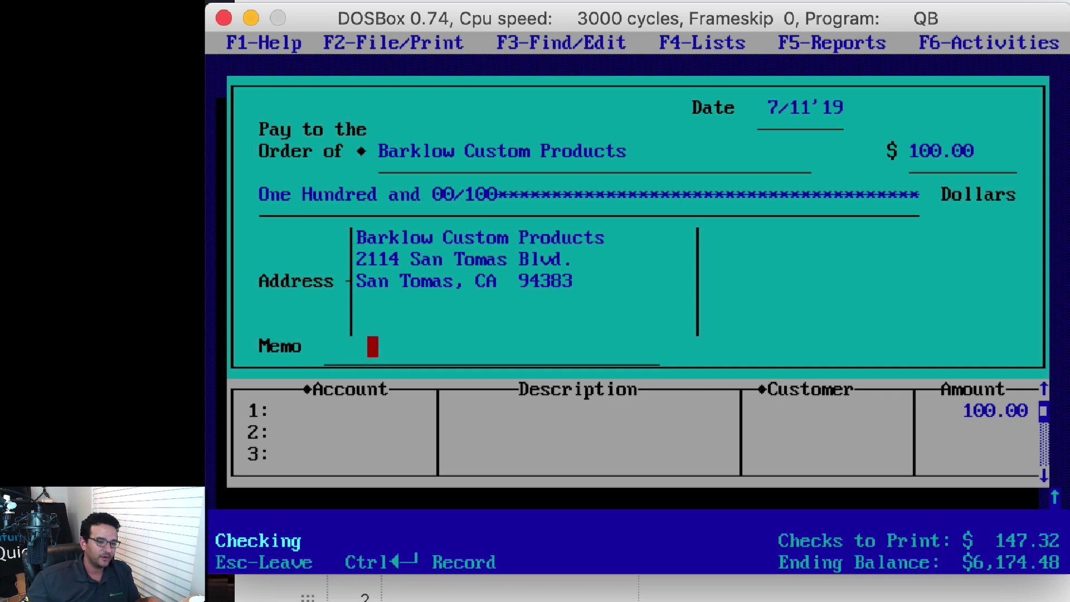
{"action": "type", "text": "march"}
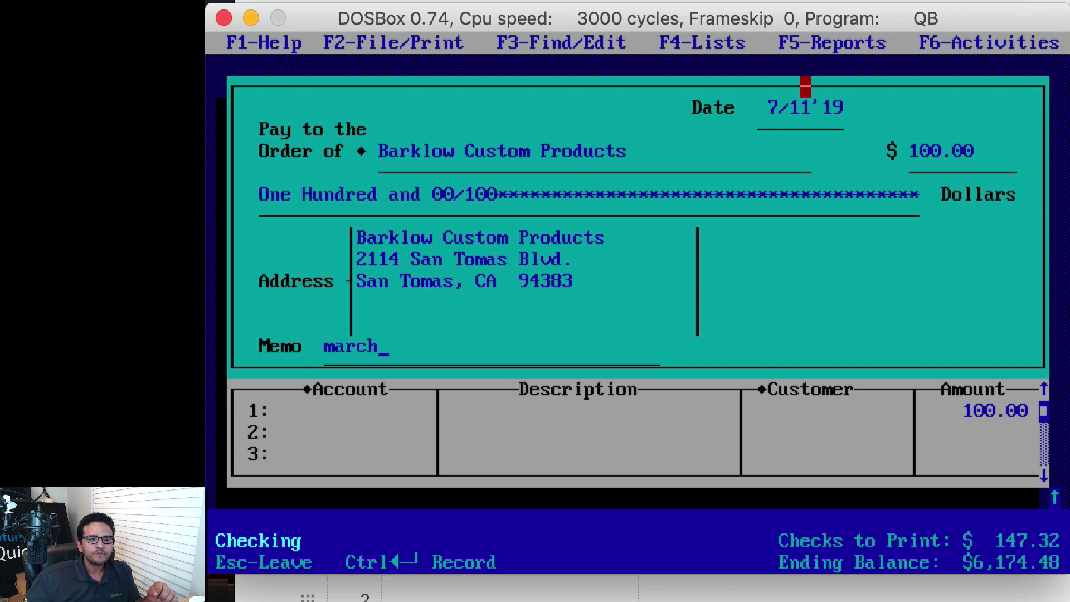
Step: Change the check's date to 07/11/95
{"action": "left_click", "coordinate": [773, 107]}
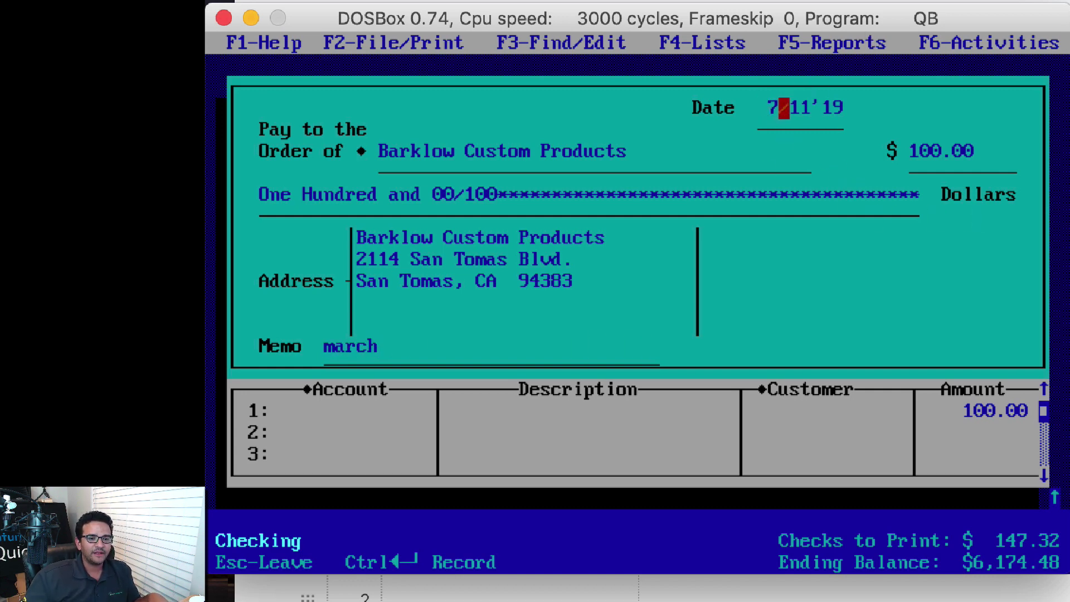
{"action": "type", "text": "07"}
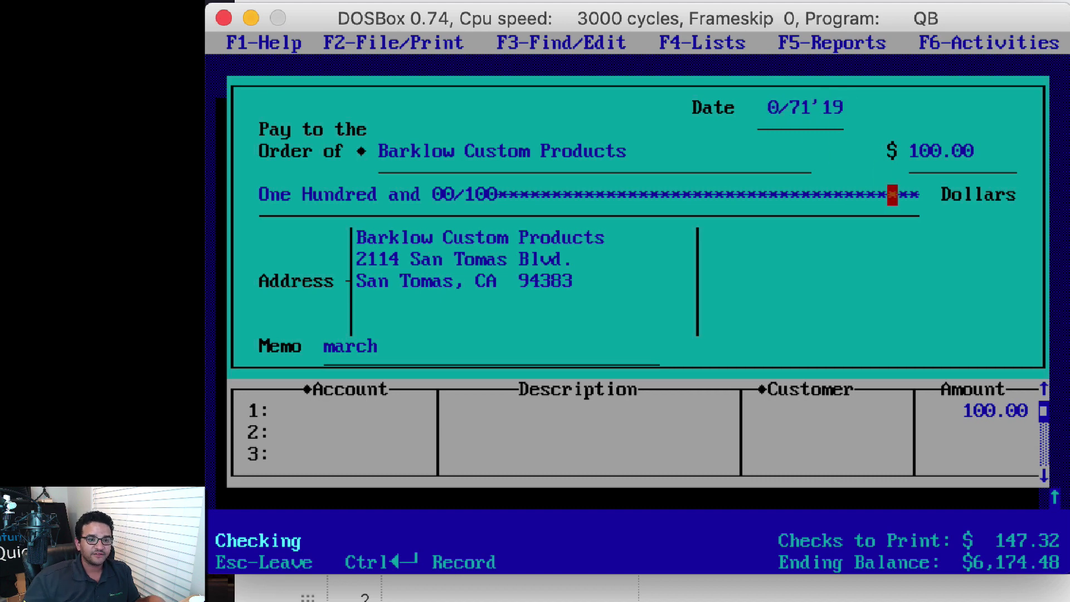
{"action": "key", "text": "BackSpace"}
{"action": "key", "text": "BackSpace"}
{"action": "type", "text": "07/"}
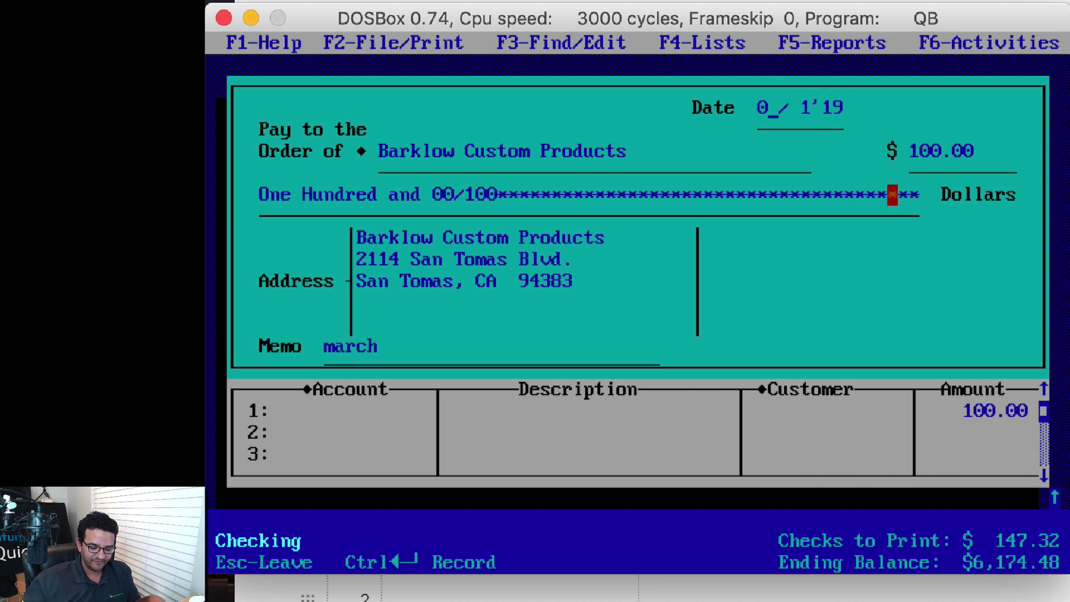
{"action": "type", "text": "11/"}
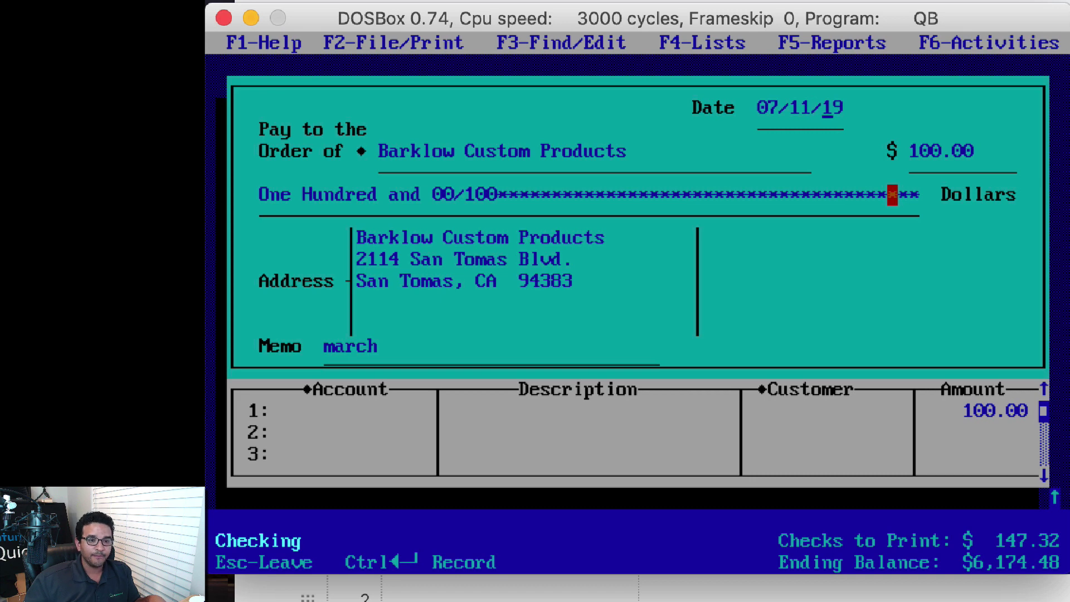
{"action": "type", "text": "95"}
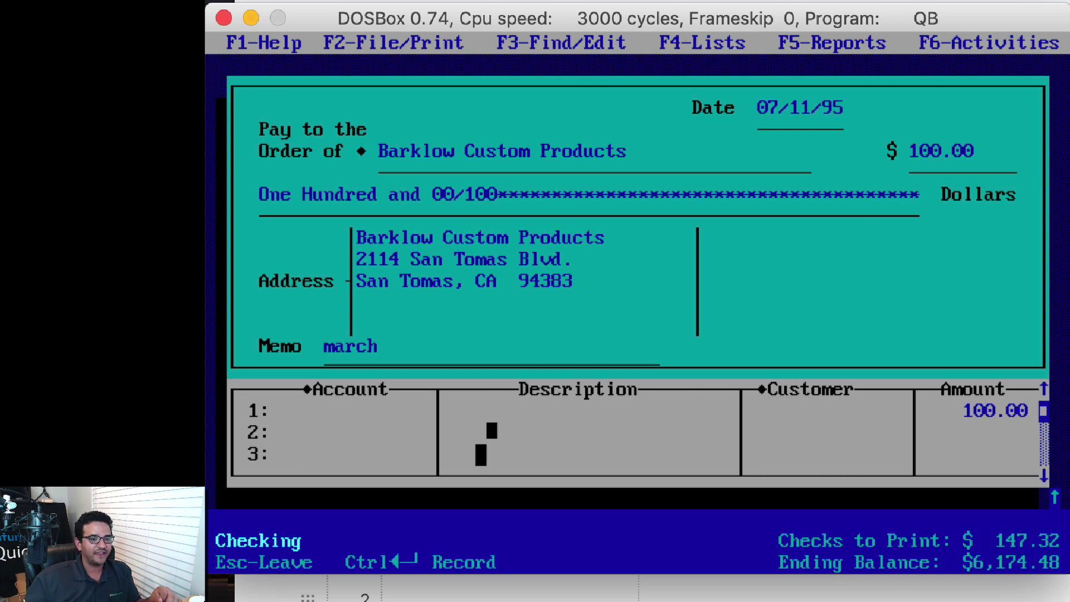
Step: Try entering 'ads' as split line 1's account, then clear it
{"action": "left_click", "coordinate": [318, 411]}
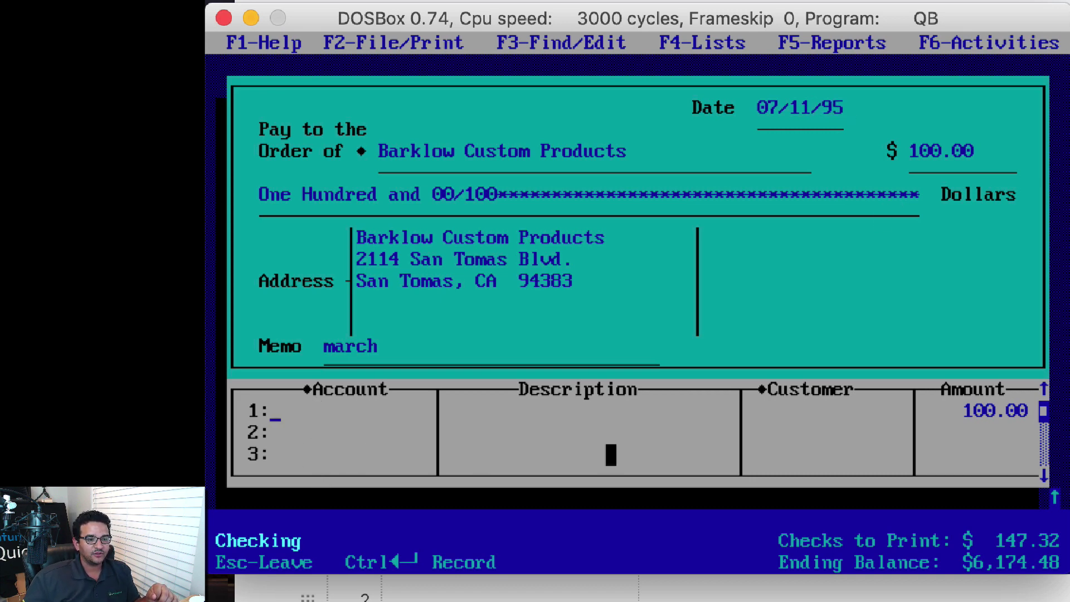
{"action": "left_click", "coordinate": [1044, 475]}
{"action": "left_click", "coordinate": [1043, 476]}
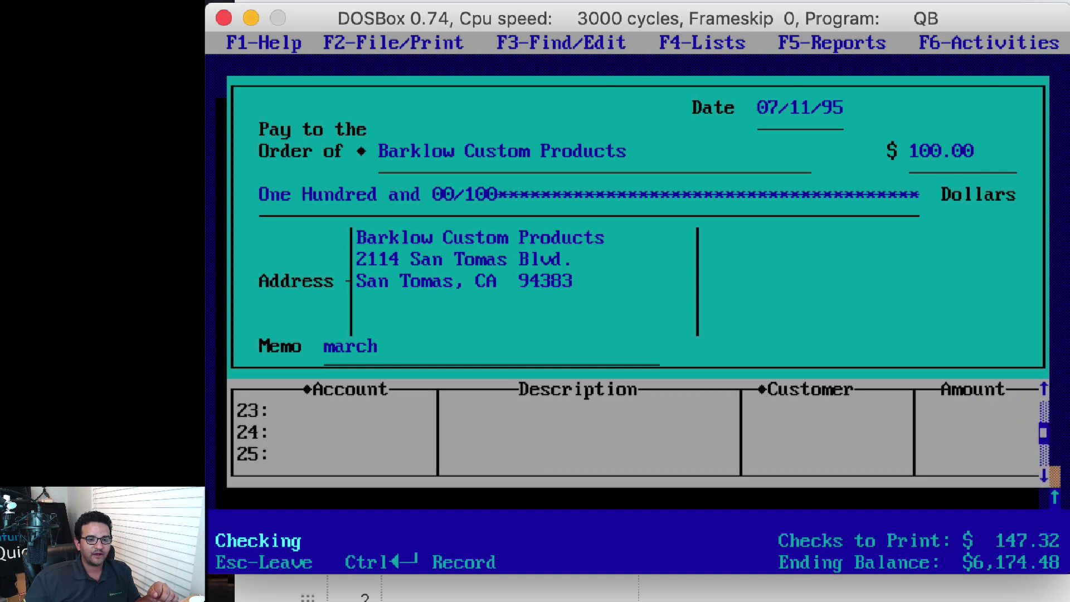
{"action": "left_click", "coordinate": [1043, 432]}
{"action": "left_click", "coordinate": [1044, 388]}
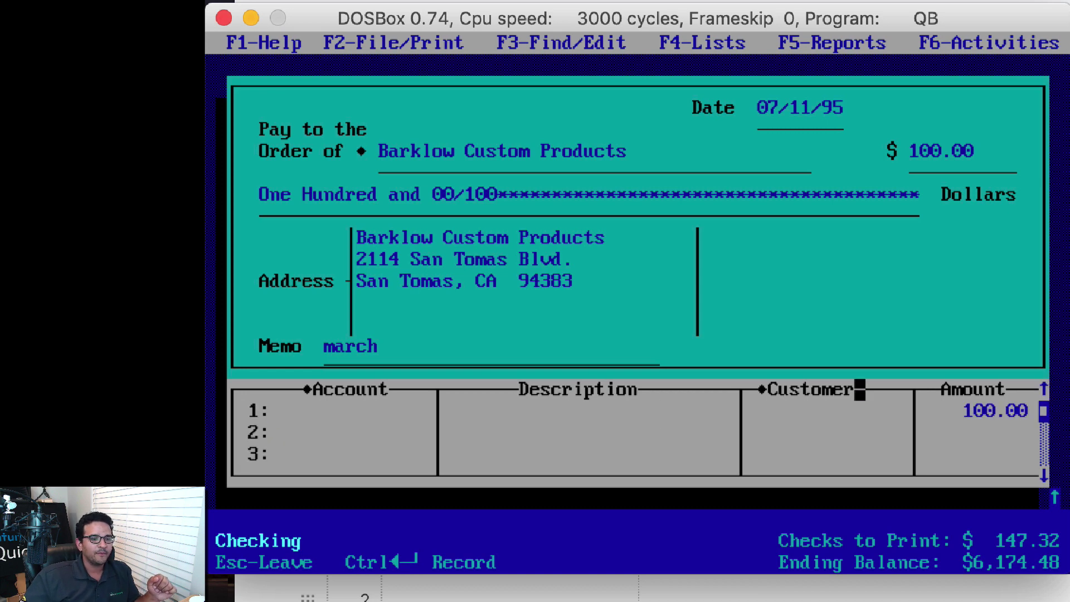
{"action": "left_click", "coordinate": [276, 411]}
{"action": "type", "text": "ads"}
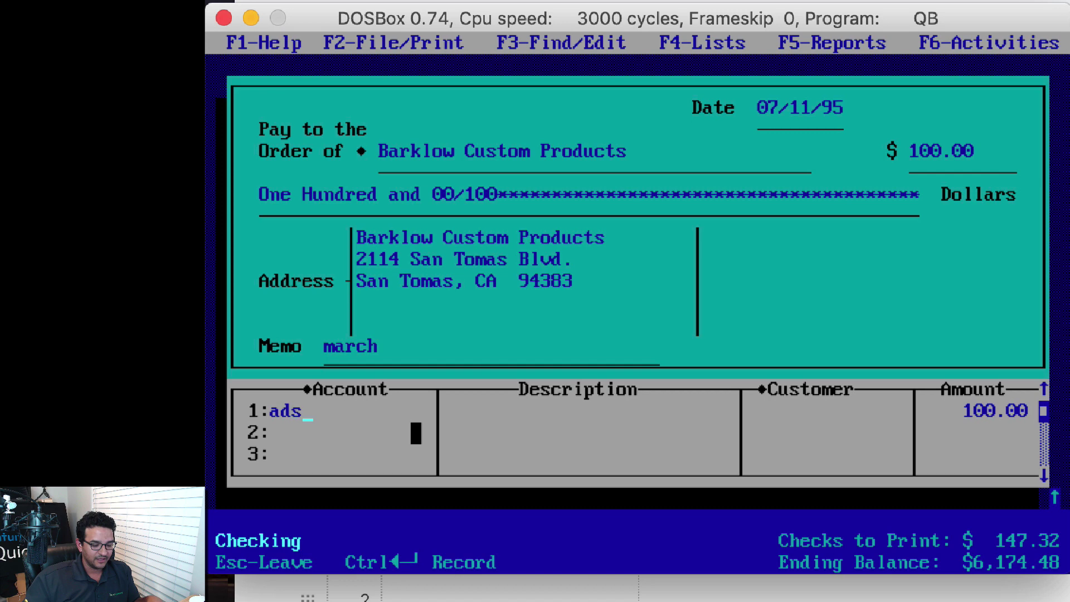
{"action": "key", "text": "BackSpace"}
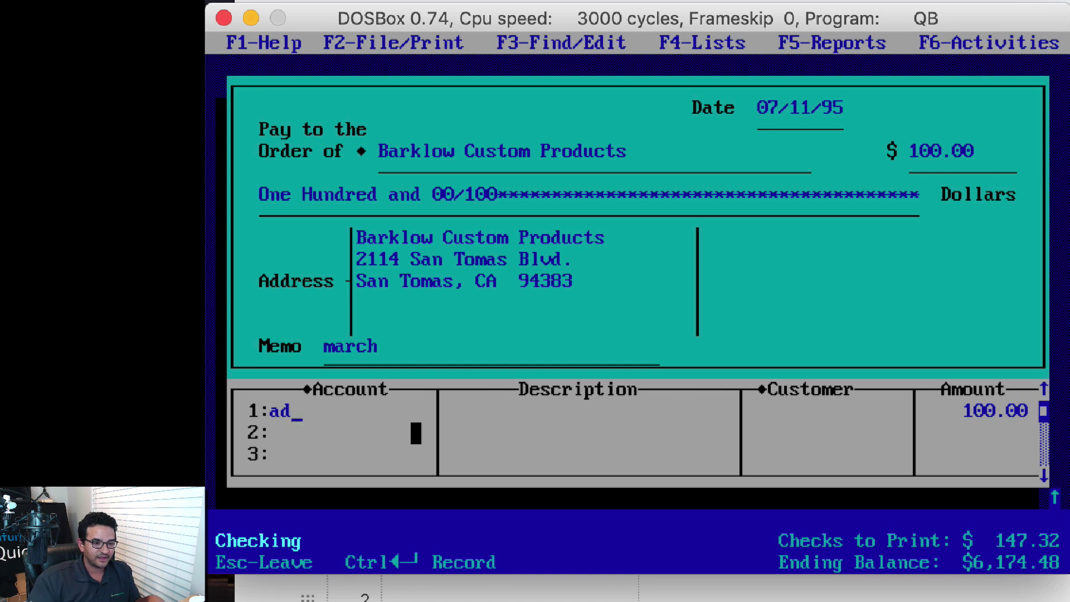
{"action": "key", "text": "BackSpace"}
{"action": "key", "text": "BackSpace"}
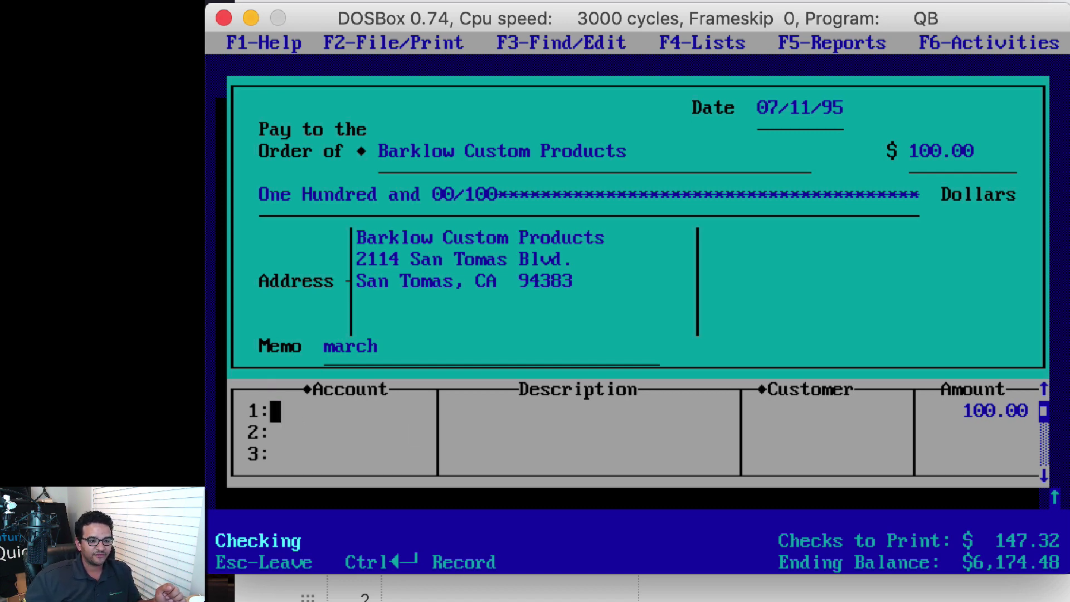
Step: Enter Advertising as split line 1's account, rejecting the Auto Loan autofill
{"action": "key", "text": "Escape"}
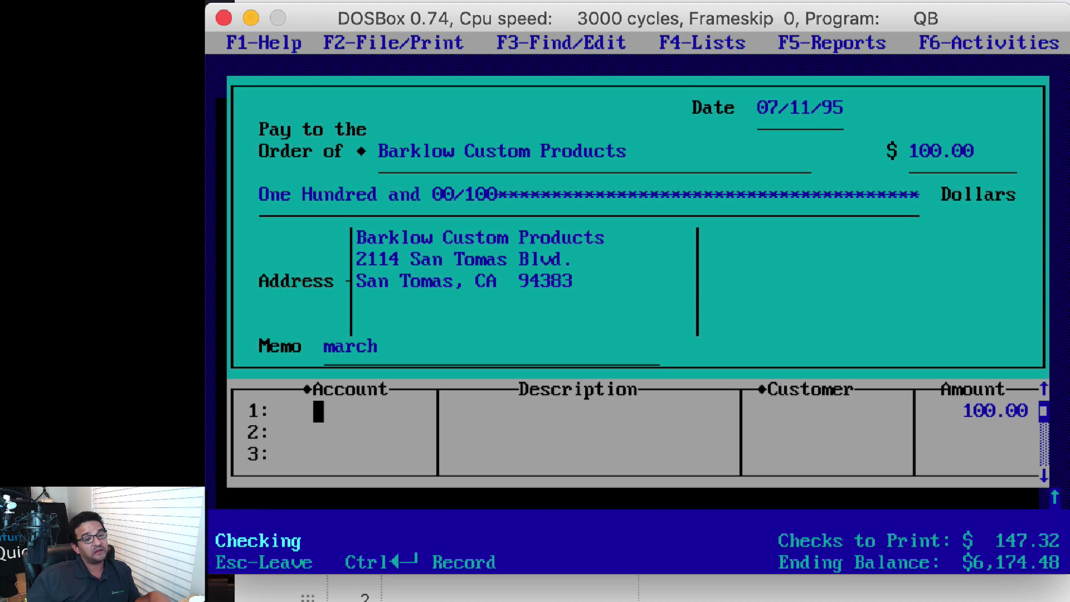
{"action": "key", "text": "BackSpace"}
{"action": "key", "text": "BackSpace"}
{"action": "type", "text": "a"}
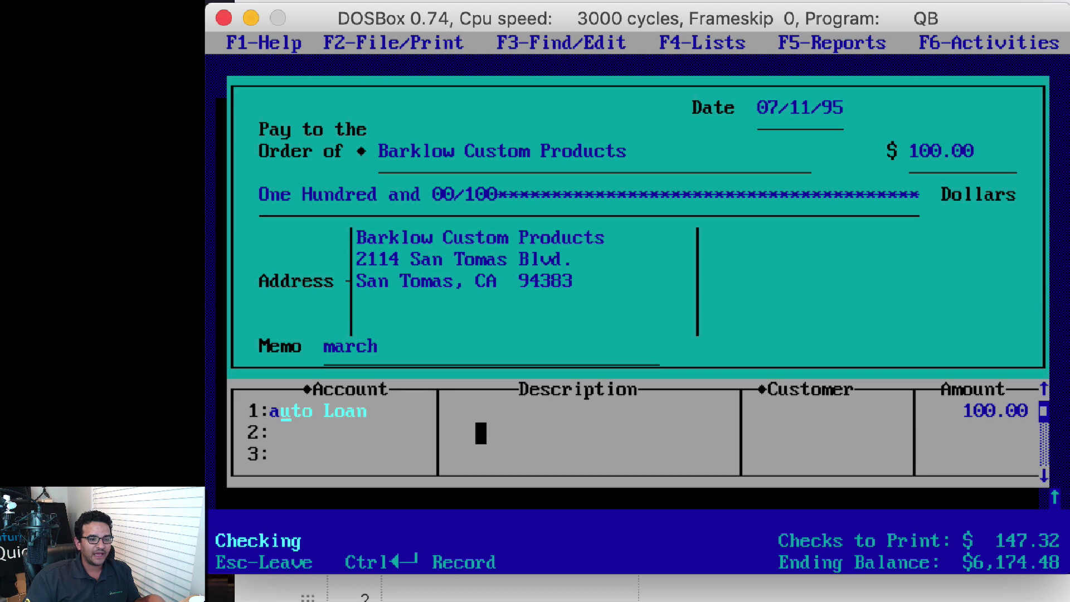
{"action": "key", "text": "Delete"}
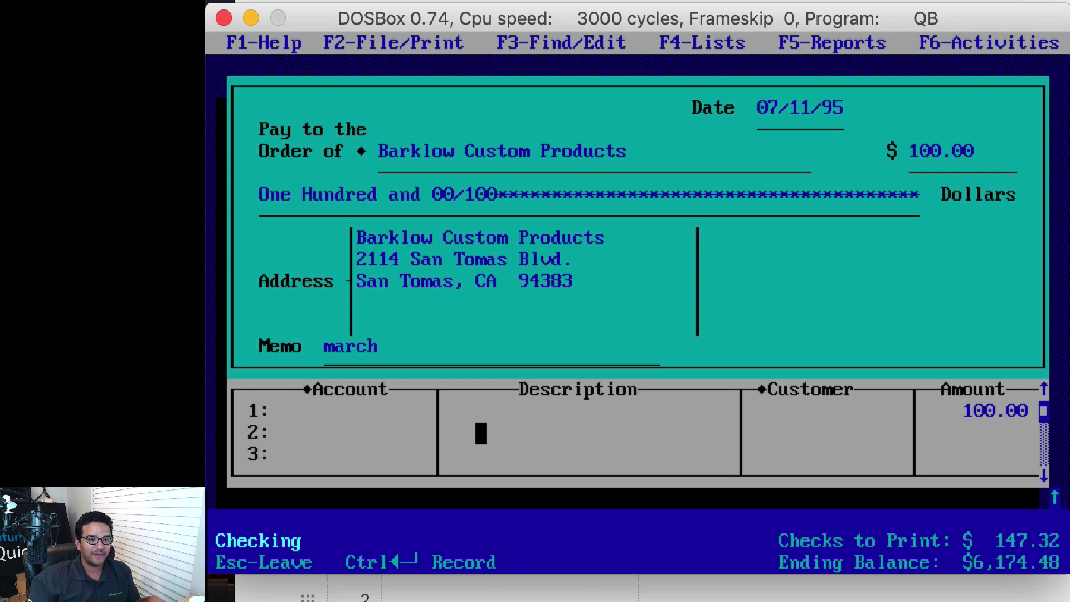
{"action": "type", "text": "Adver"}
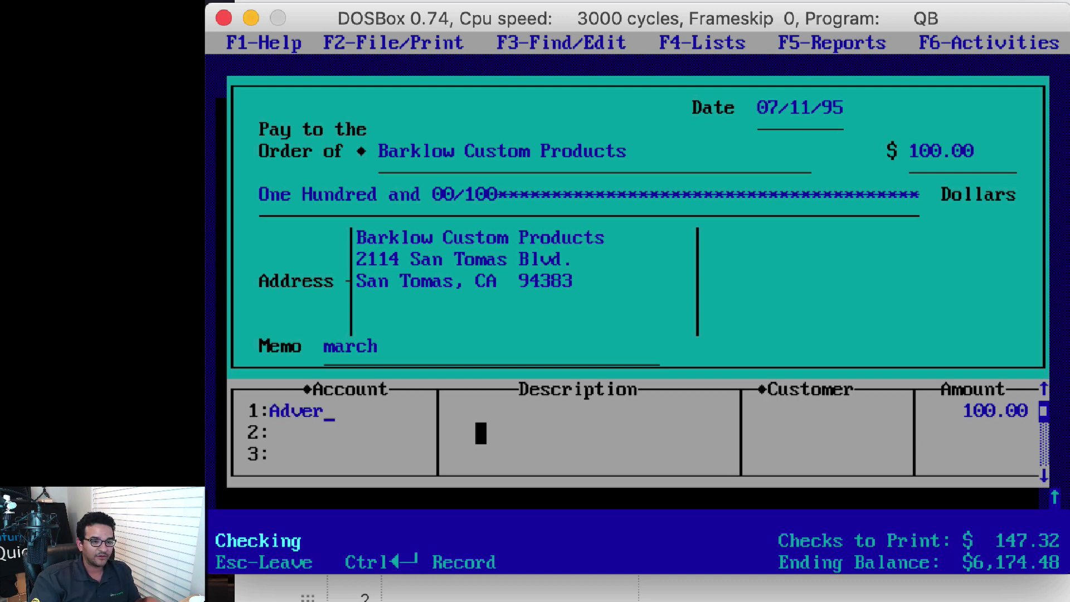
{"action": "type", "text": "t"}
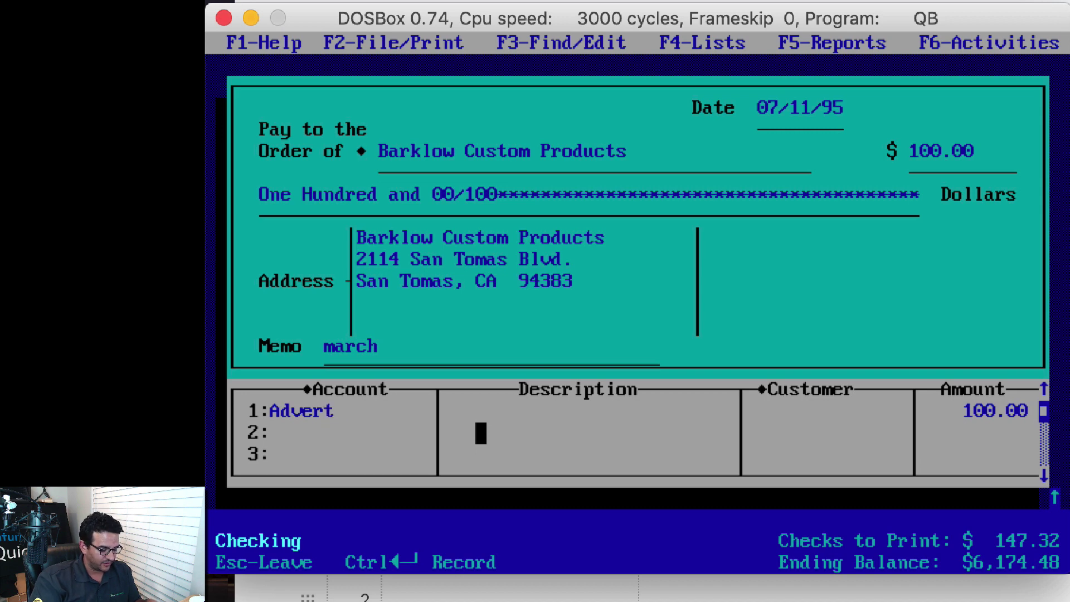
{"action": "type", "text": "ising"}
{"action": "key", "text": "Return"}
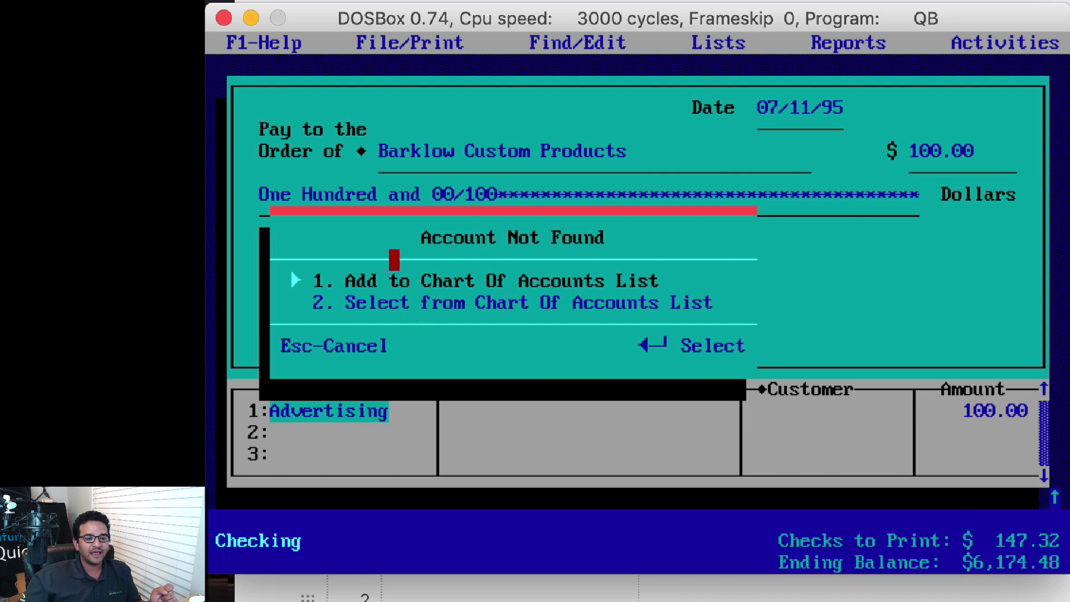
Step: Pick the existing Ad expense account from the Chart Of Accounts for split line 1
{"action": "left_click", "coordinate": [455, 304]}
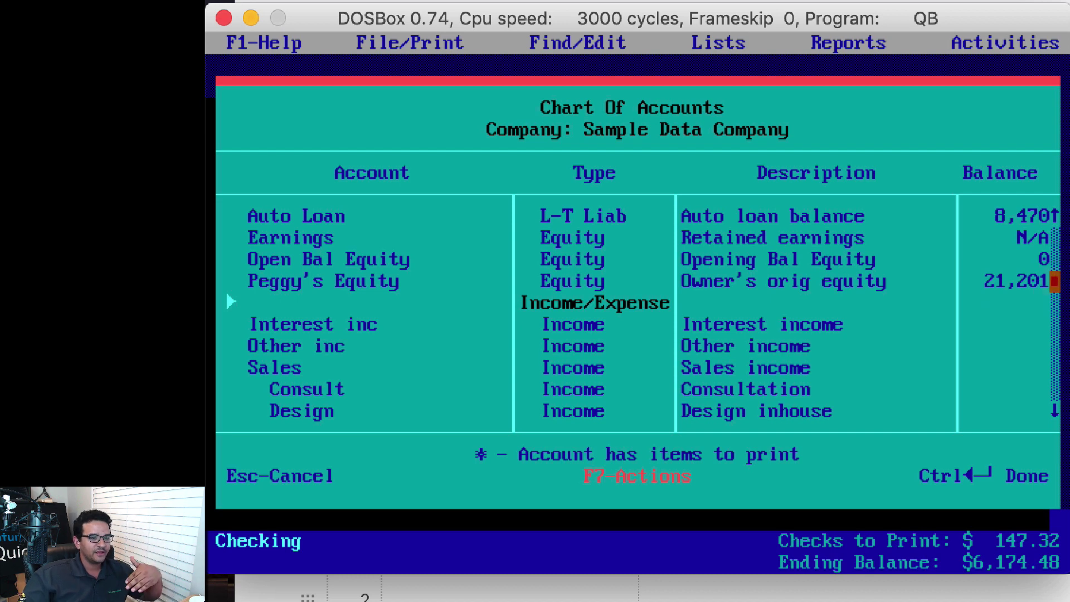
{"action": "left_click", "coordinate": [1054, 326]}
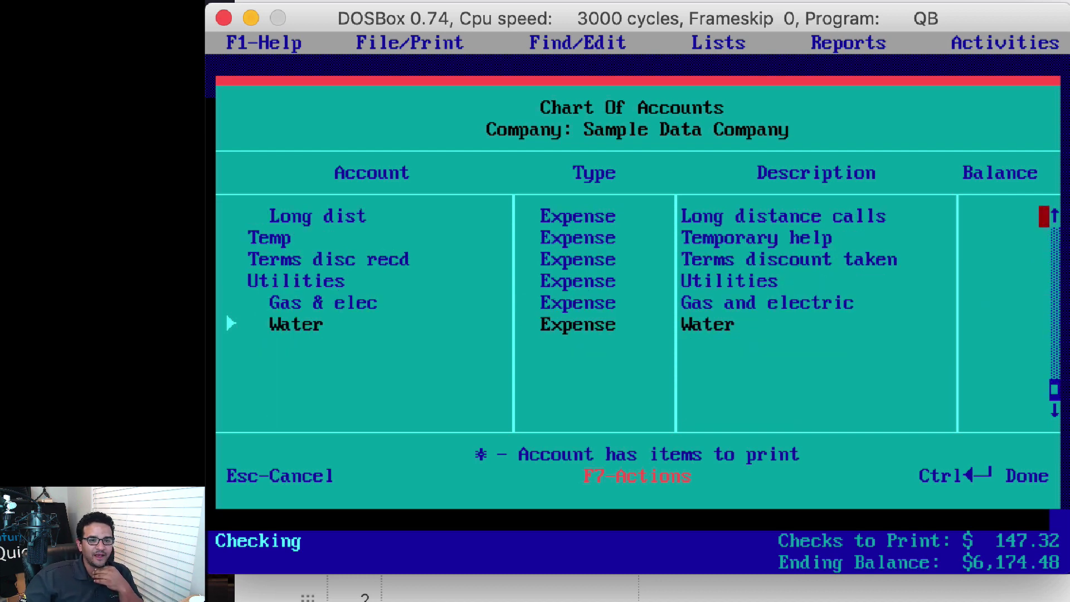
{"action": "left_click", "coordinate": [1054, 216]}
{"action": "left_click_drag", "start_coordinate": [1053, 216], "coordinate": [1053, 217]}
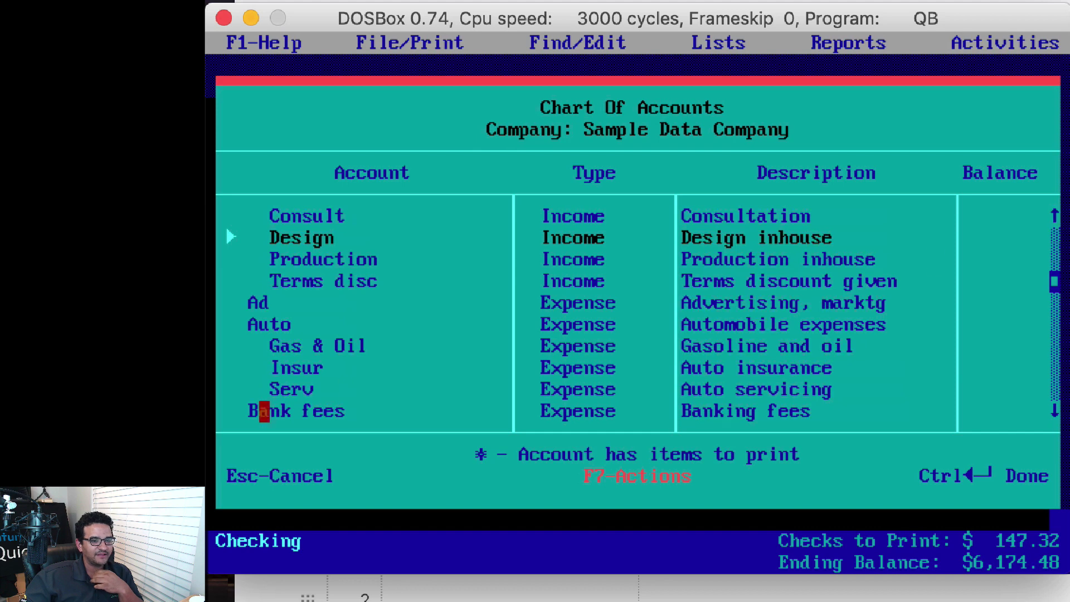
{"action": "left_click", "coordinate": [264, 302]}
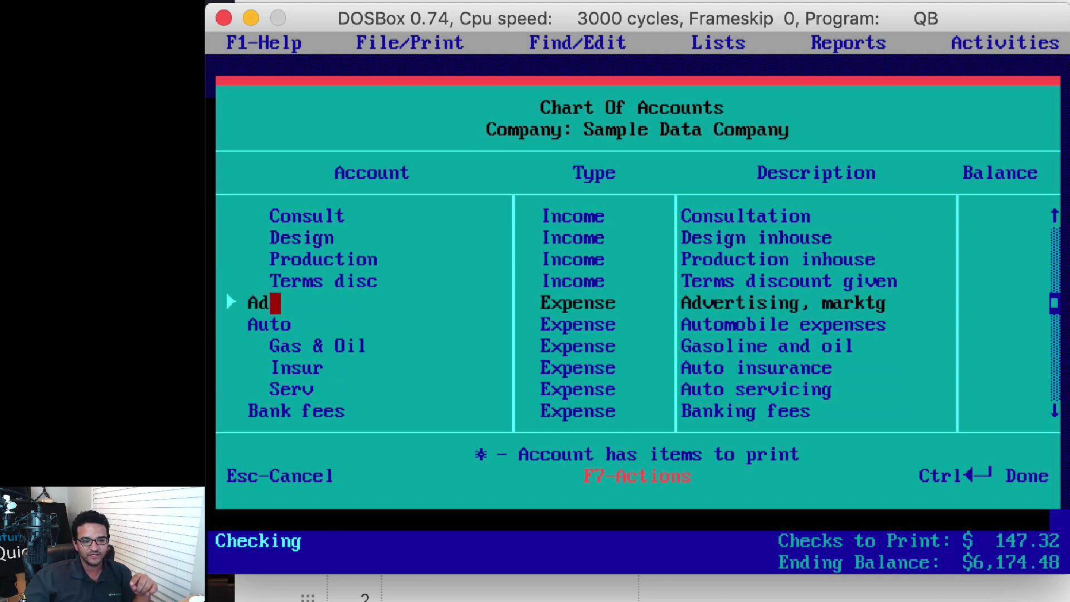
{"action": "left_click", "coordinate": [262, 302]}
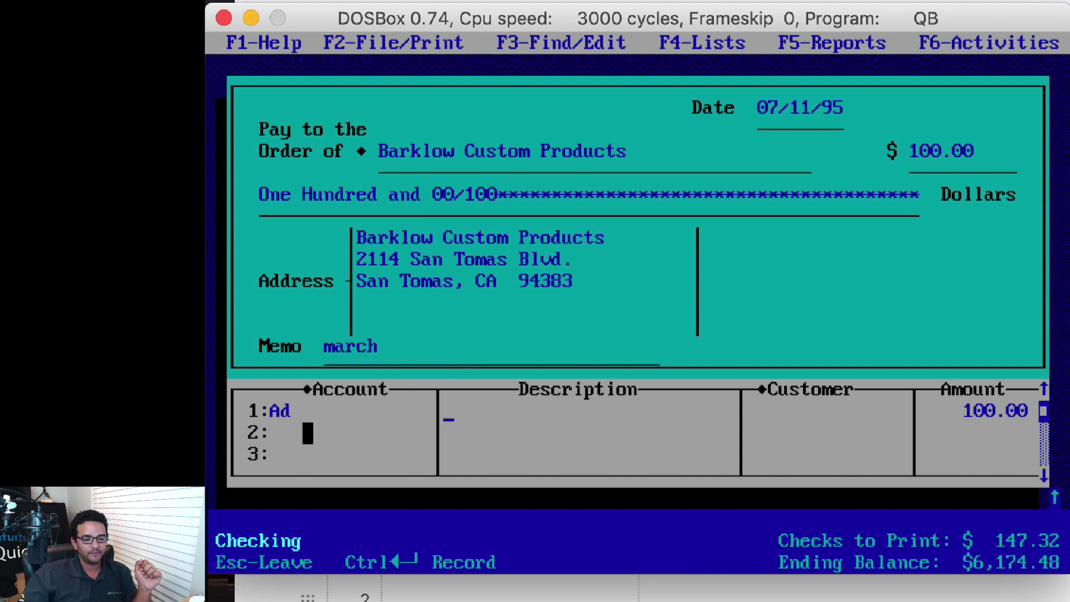
Step: Keep Ad as the account, assign customer Bayshore Book Nook, and record the $100 check
{"action": "key", "text": "shift+Tab"}
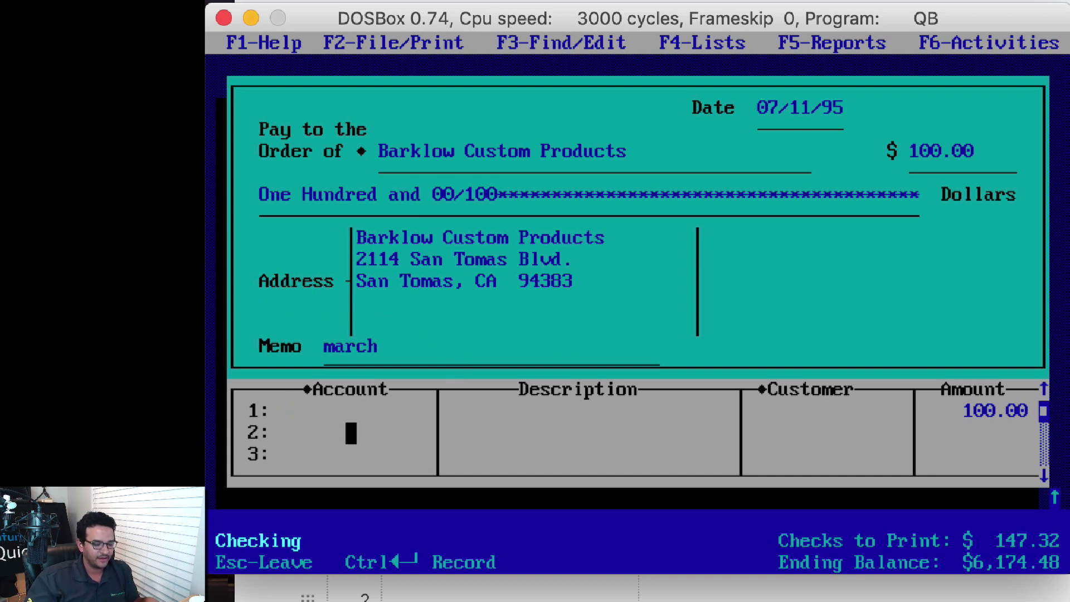
{"action": "type", "text": "ad"}
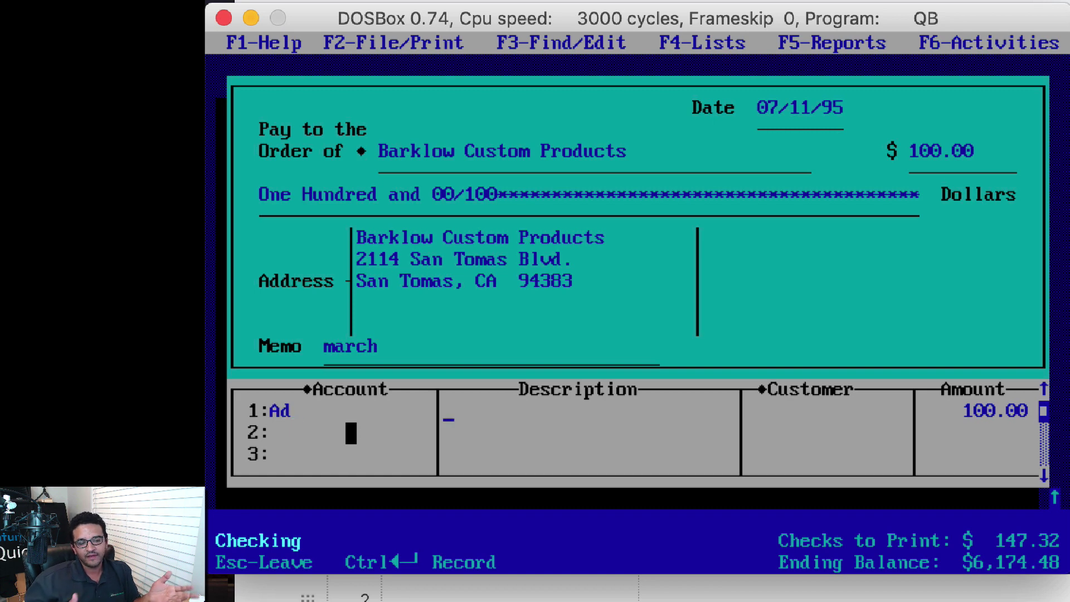
{"action": "key", "text": "Tab"}
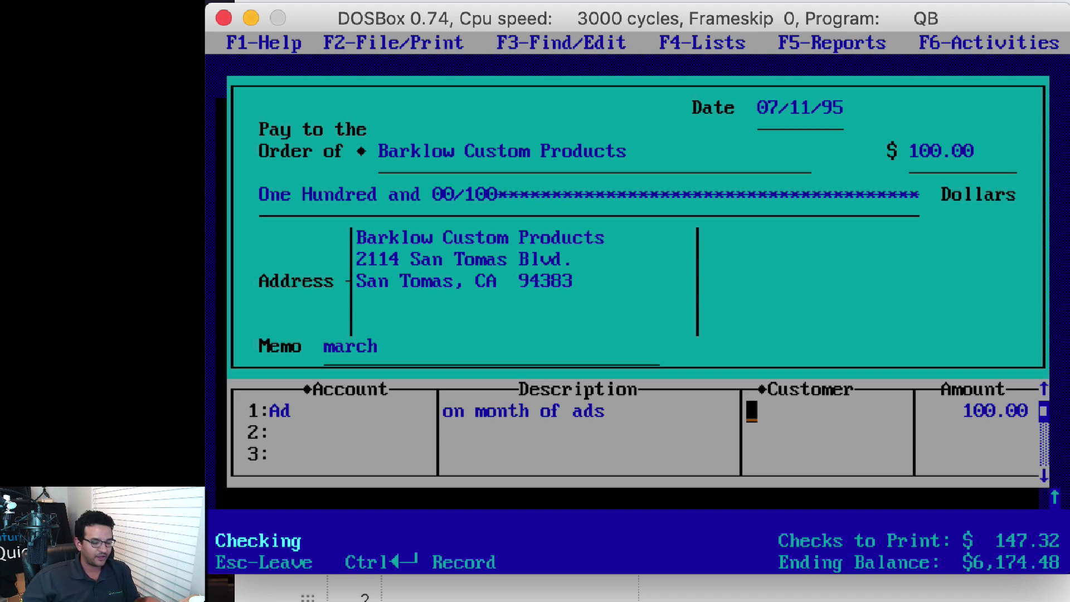
{"action": "type", "text": "a"}
{"action": "key", "text": "Return"}
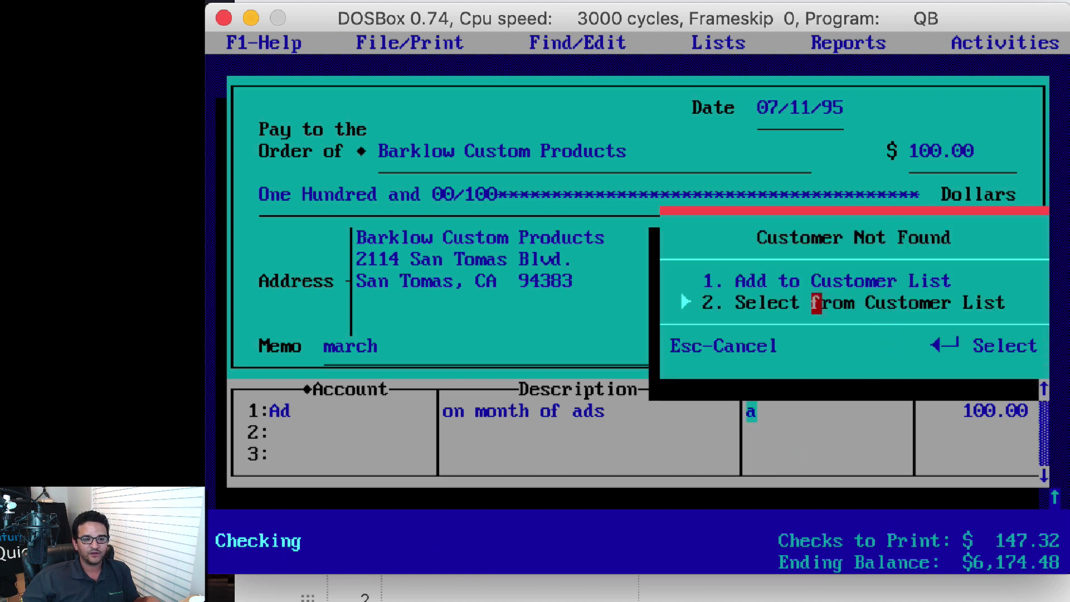
{"action": "left_click", "coordinate": [816, 303]}
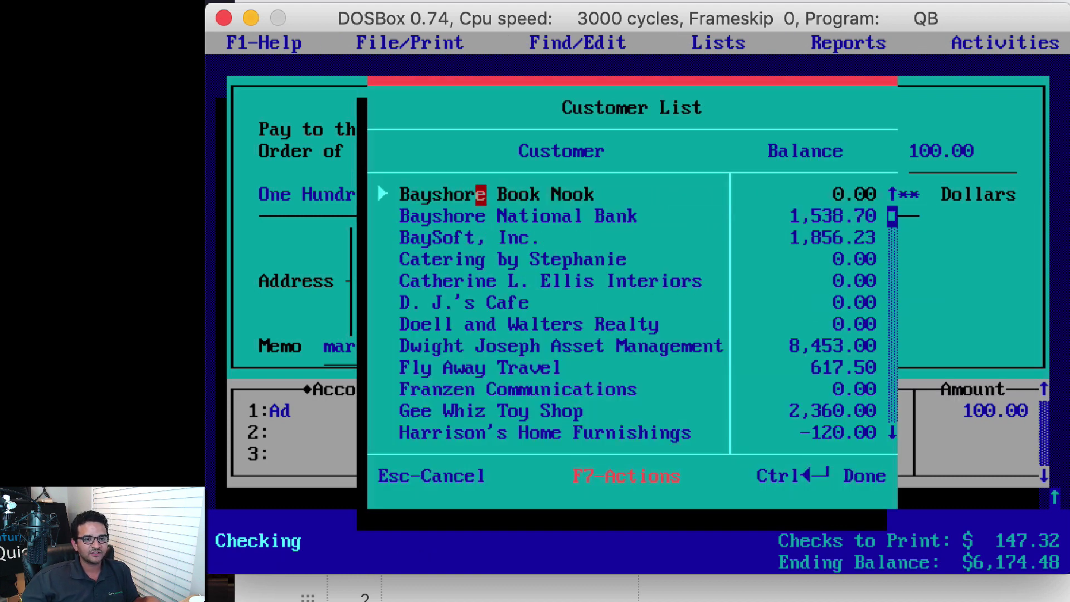
{"action": "key", "text": "Return"}
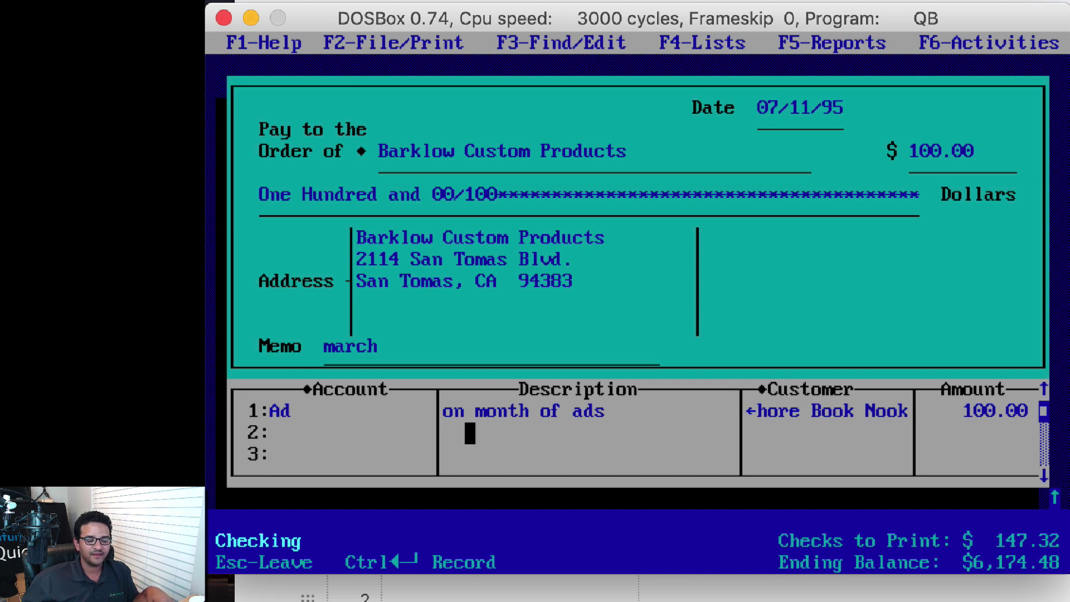
{"action": "key", "text": "ctrl+Return"}
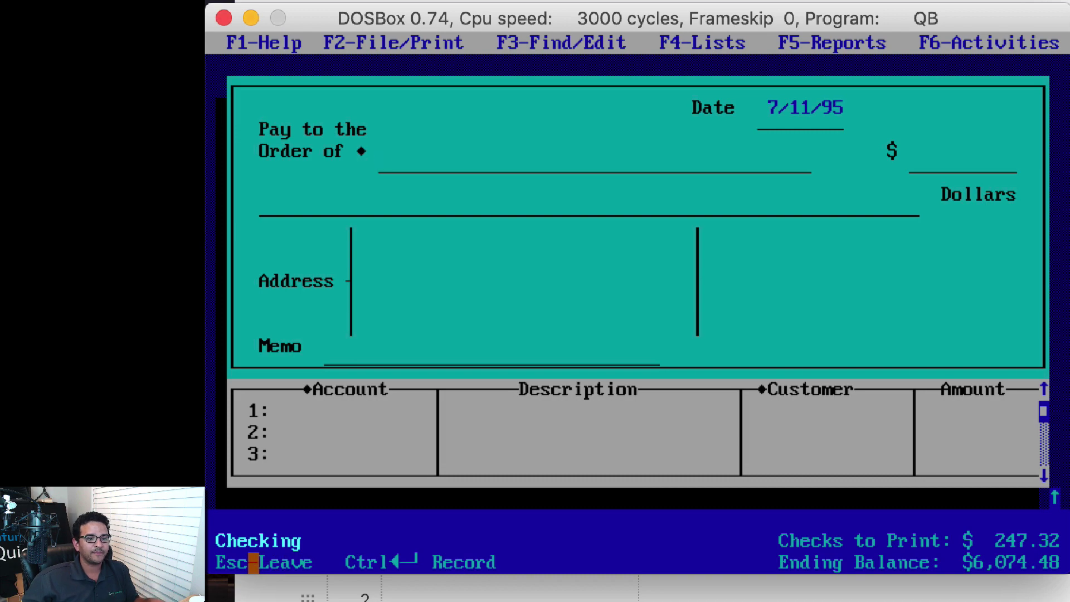
Step: Open the DOS Checking register and page back to earlier transactions
{"action": "left_click", "coordinate": [253, 562]}
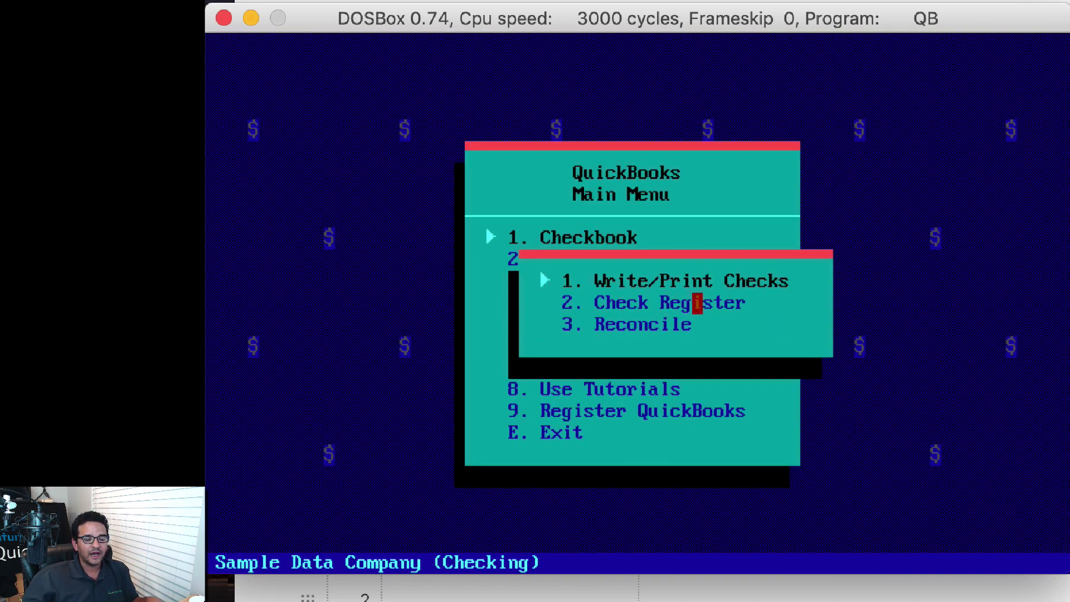
{"action": "left_click", "coordinate": [632, 303]}
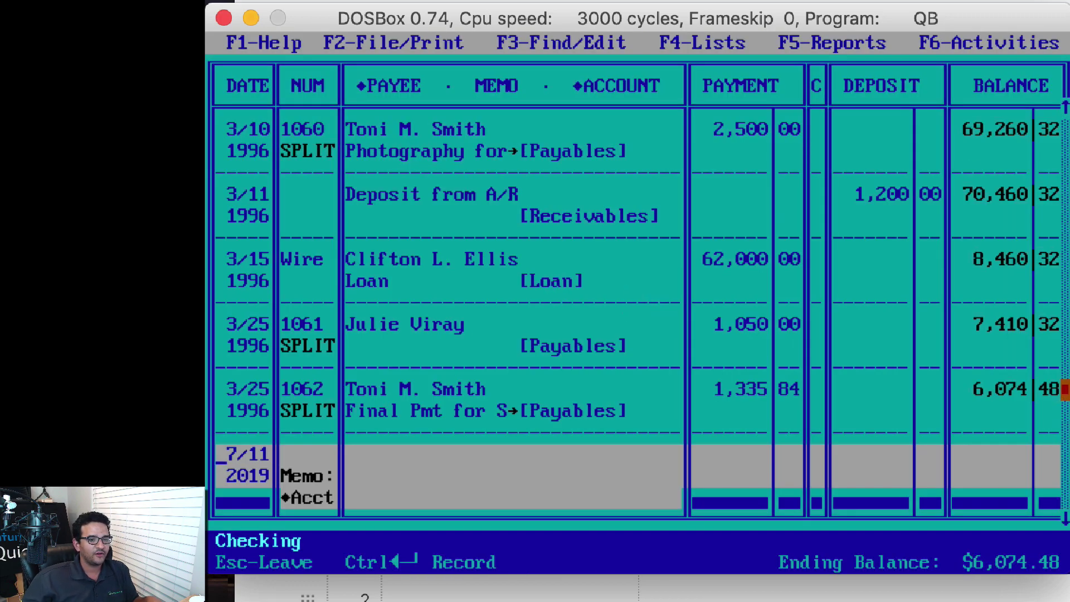
{"action": "left_click", "coordinate": [1065, 216]}
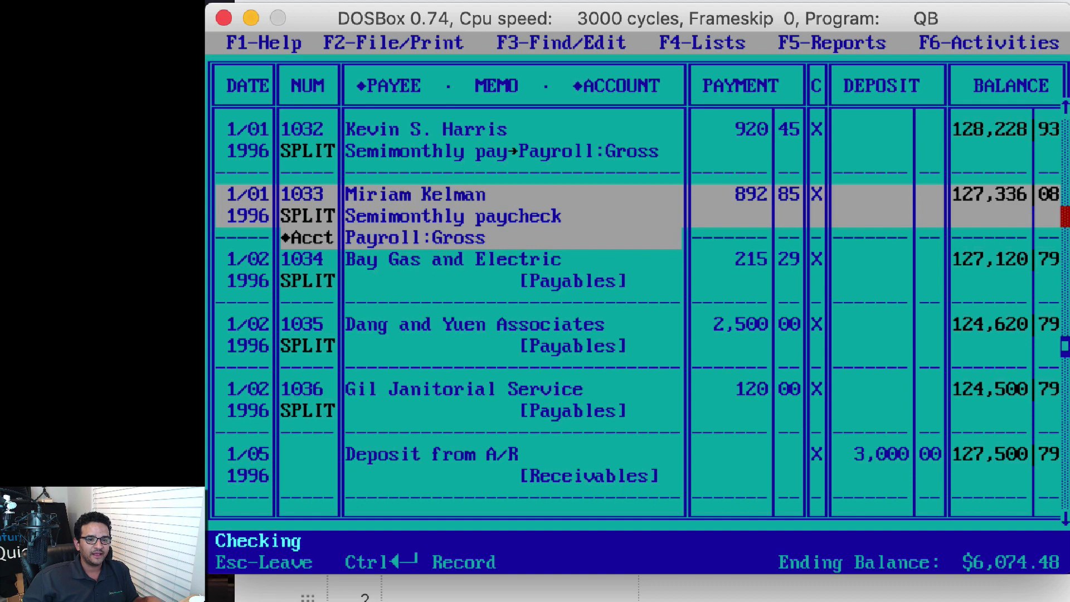
{"action": "left_click", "coordinate": [1065, 216]}
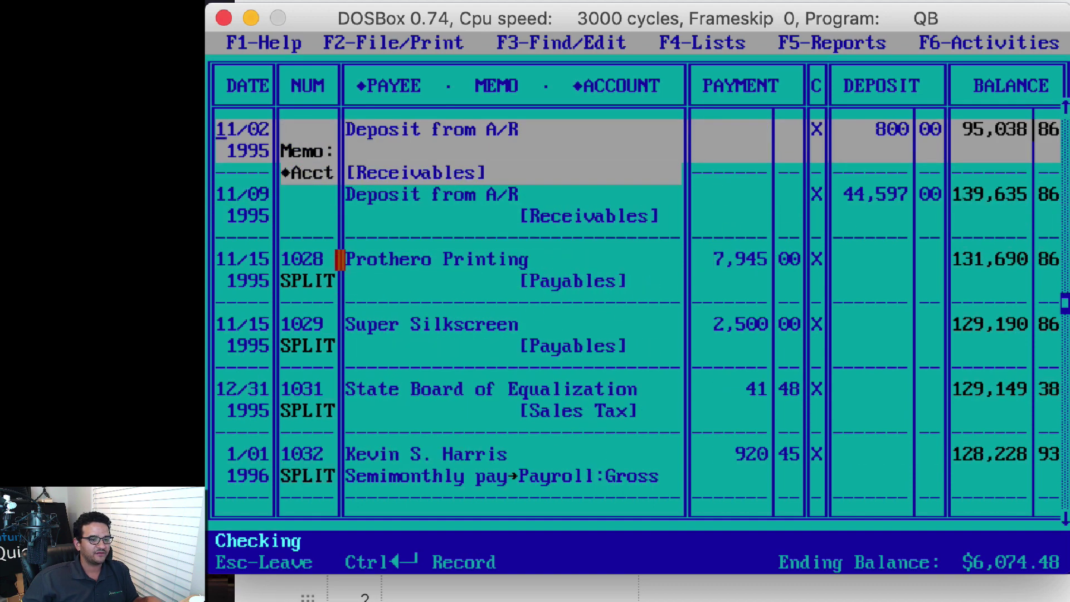
Step: Inspect the Prothero Printing and 11/09 deposit entries back to October 1995, then return to QuickBooks Online
{"action": "left_click", "coordinate": [242, 259]}
{"action": "left_click", "coordinate": [470, 259]}
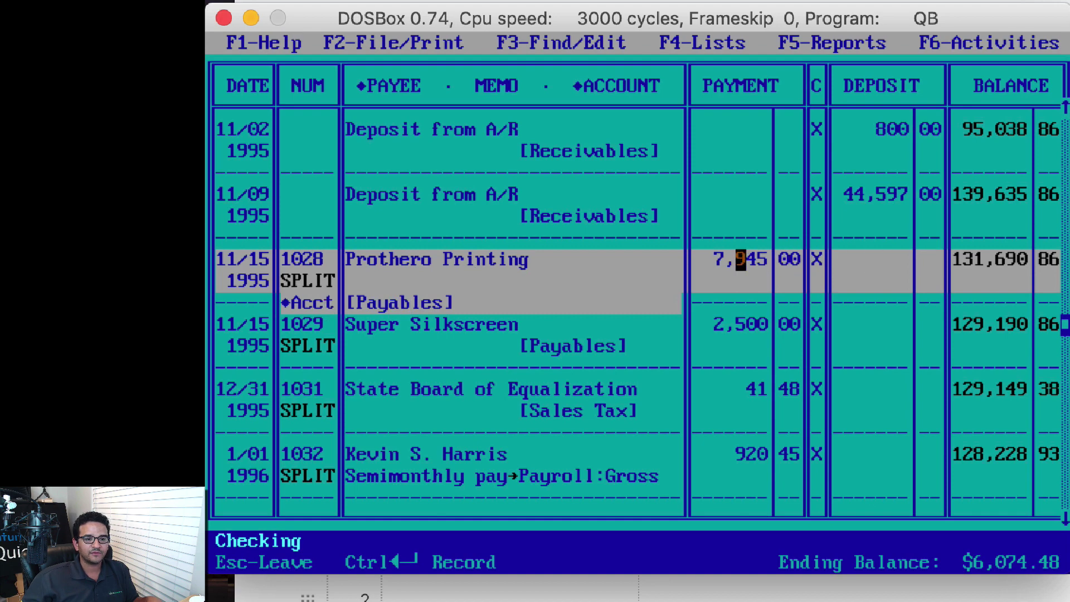
{"action": "left_click", "coordinate": [881, 195]}
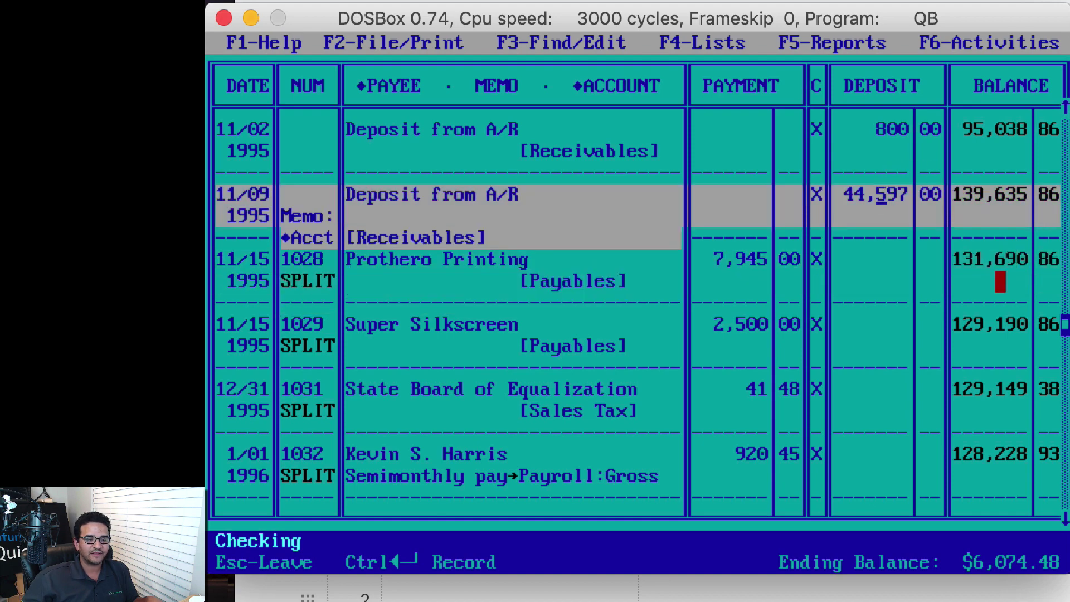
{"action": "left_click", "coordinate": [1064, 216]}
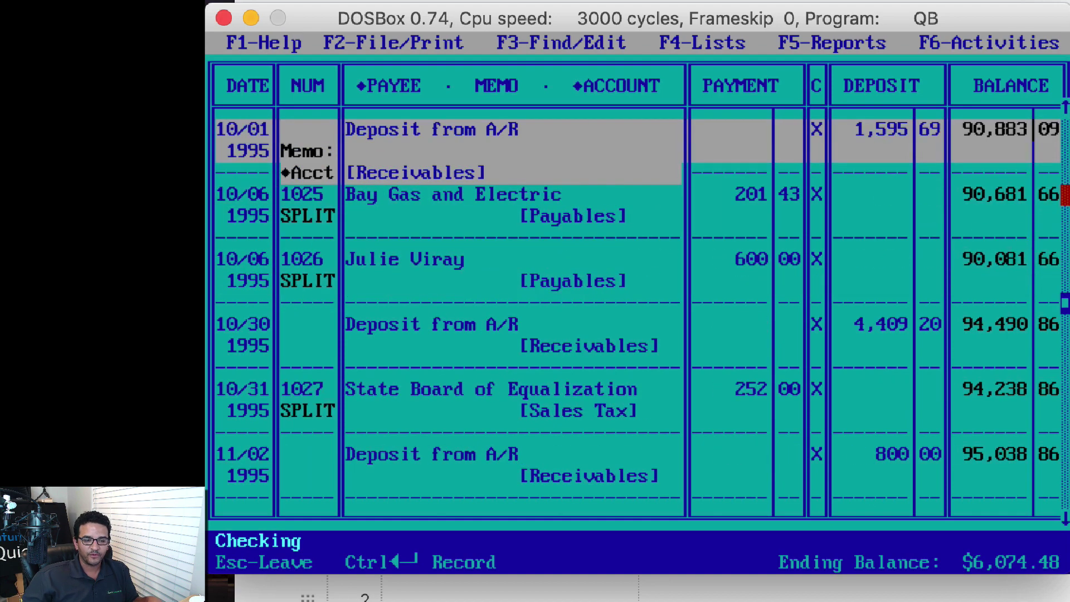
{"action": "key", "text": "super+Tab"}
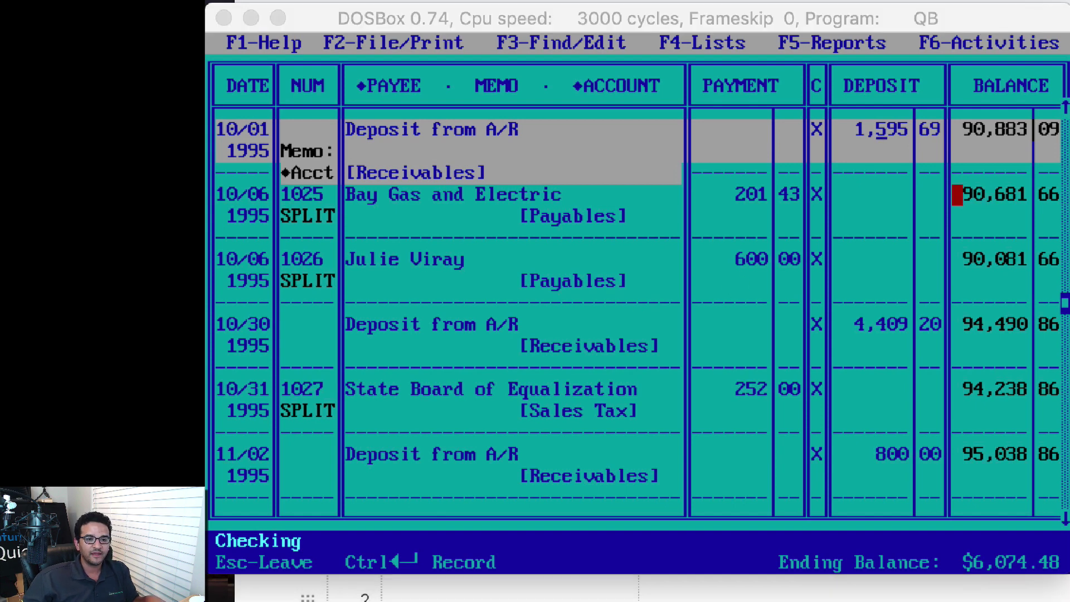
{"action": "key", "text": "Escape"}
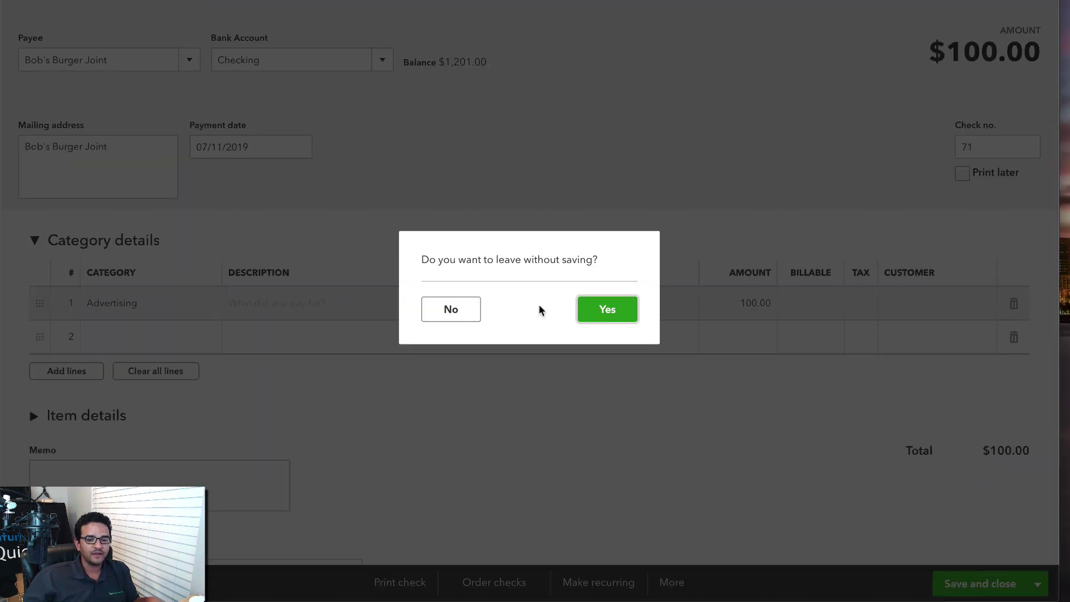
Step: Discard the unsaved check and open the full Chart of Accounts
{"action": "left_click", "coordinate": [608, 308]}
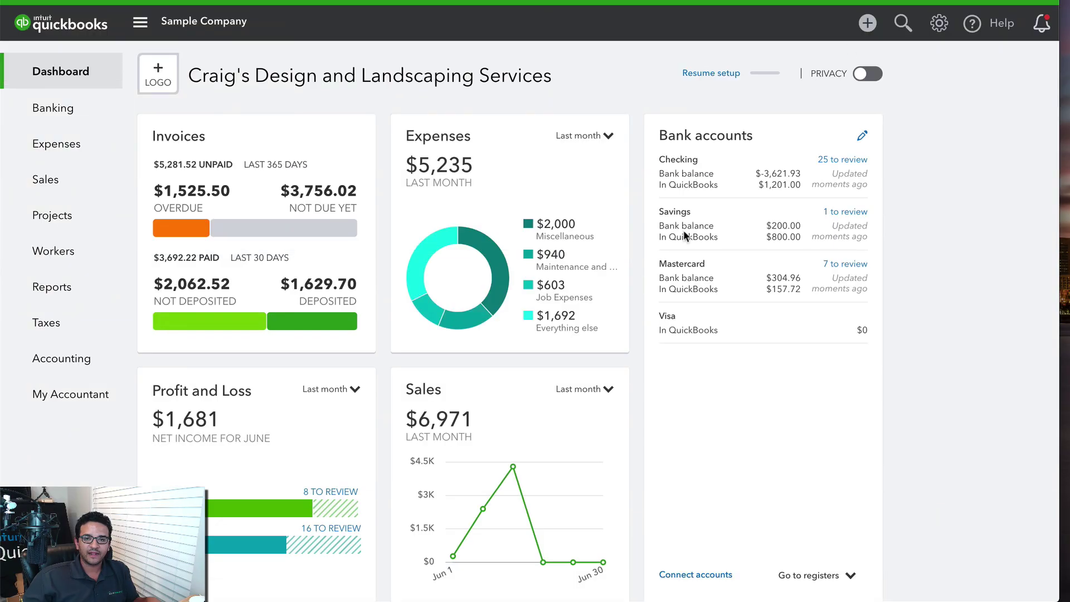
{"action": "left_click", "coordinate": [940, 25]}
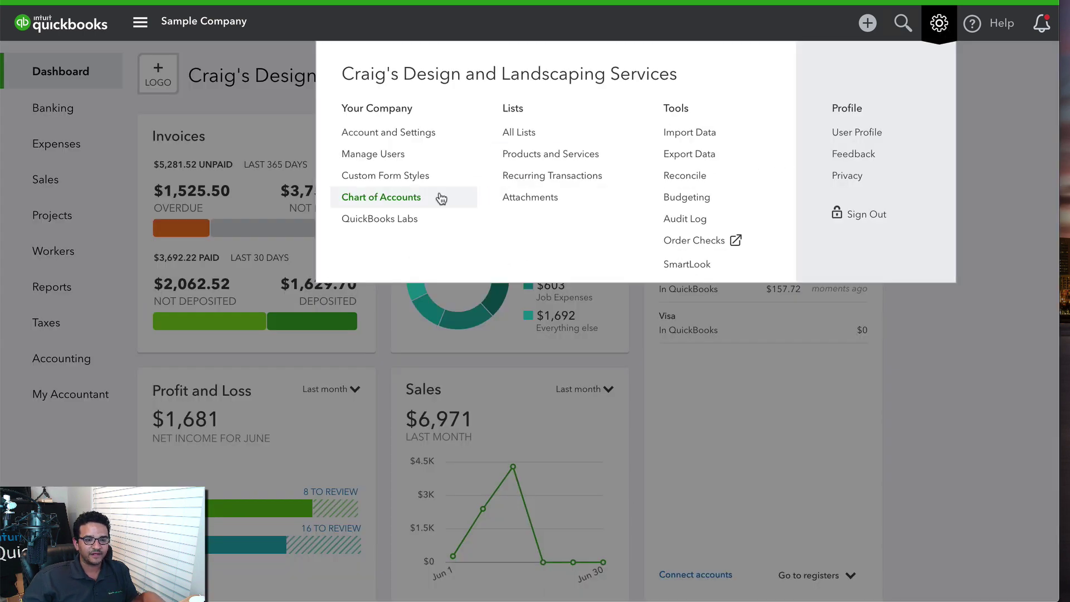
{"action": "left_click", "coordinate": [383, 198]}
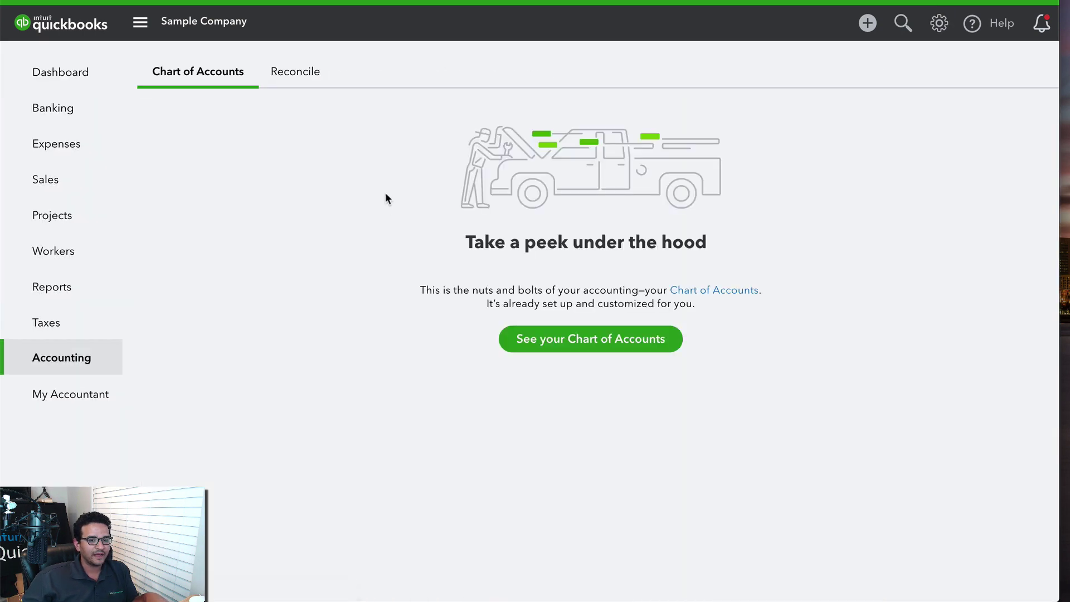
{"action": "left_click", "coordinate": [628, 346]}
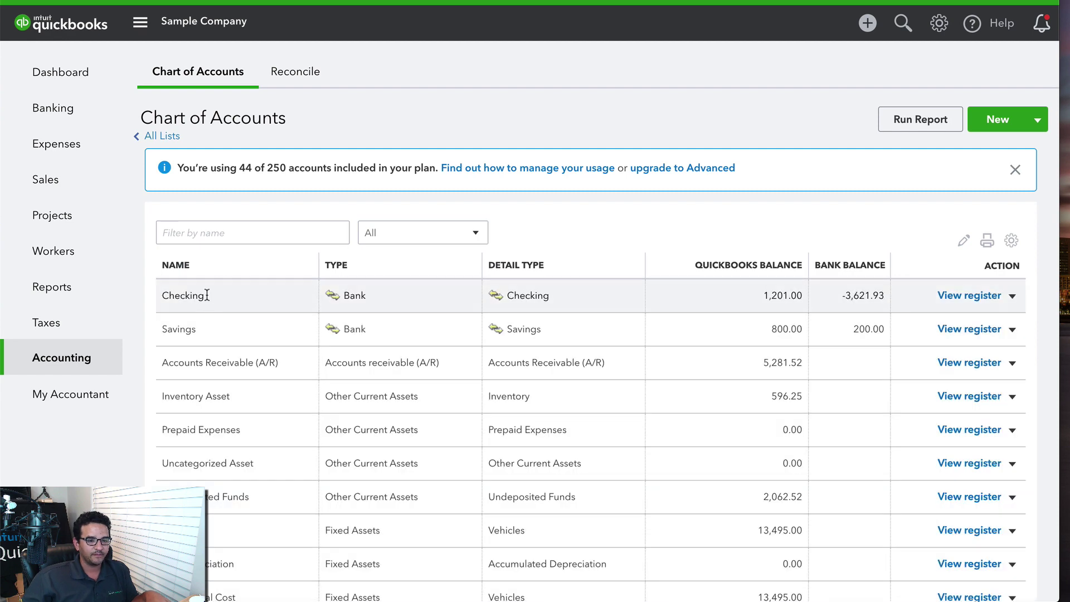
Step: View the Checking account's register and scroll through its 44 transactions
{"action": "left_click", "coordinate": [970, 296]}
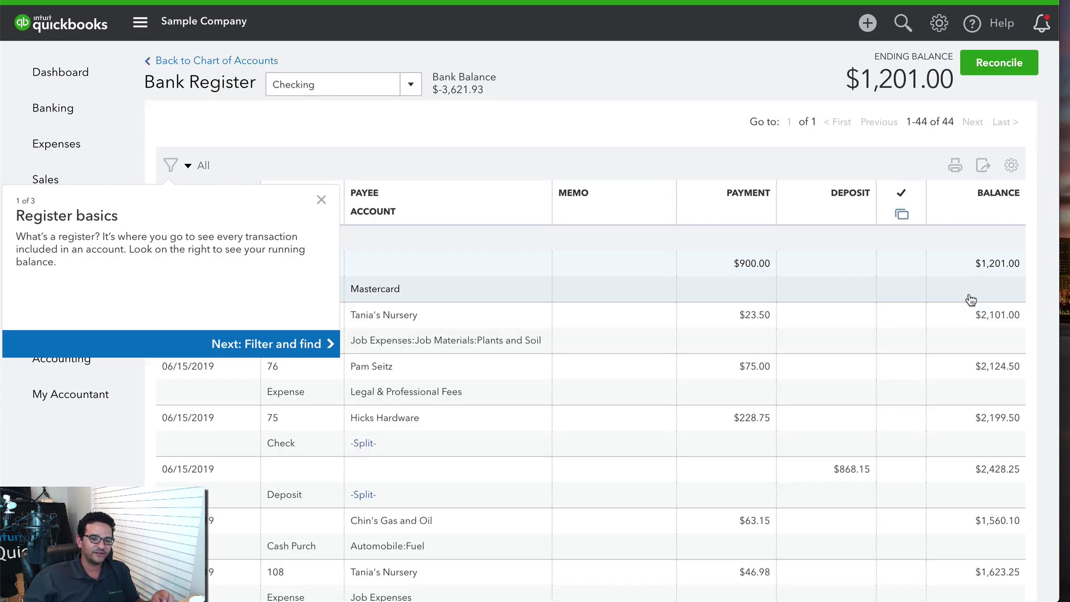
{"action": "left_click", "coordinate": [322, 199]}
{"action": "scroll", "coordinate": [780, 341], "scroll_direction": "down", "scroll_amount": 1}
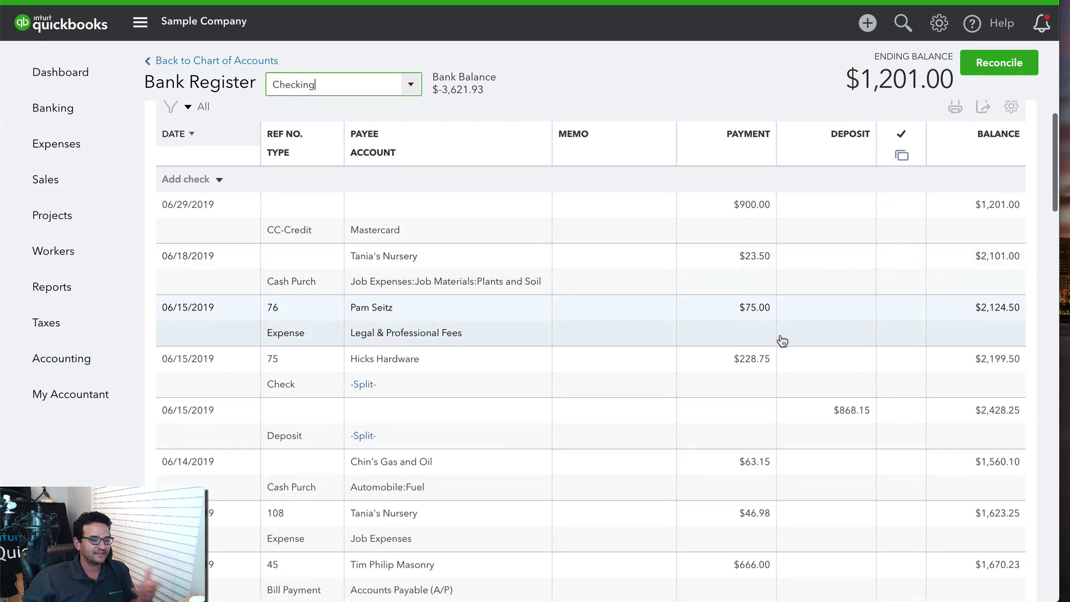
{"action": "scroll", "coordinate": [275, 165], "scroll_direction": "down", "scroll_amount": 1}
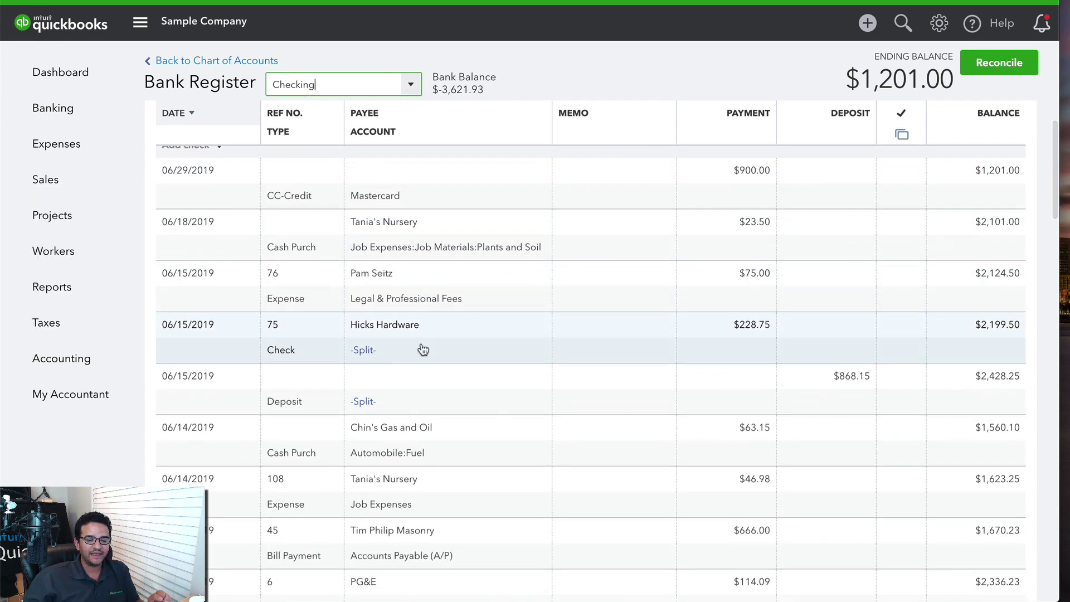
{"action": "scroll", "coordinate": [641, 279], "scroll_direction": "down", "scroll_amount": 1}
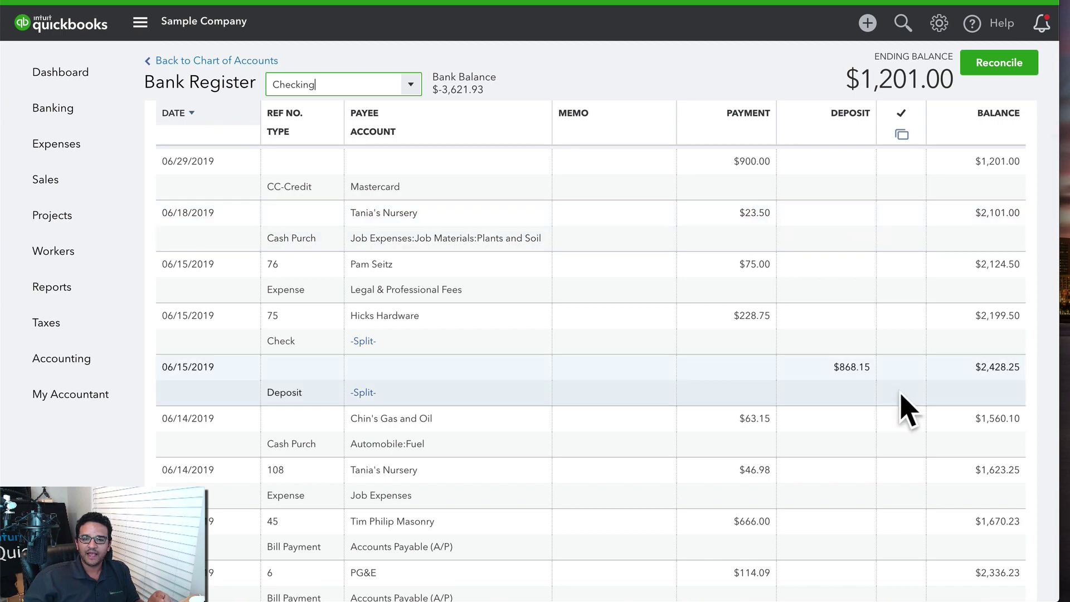
{"action": "scroll", "coordinate": [836, 385], "scroll_direction": "down", "scroll_amount": 1}
{"action": "scroll", "coordinate": [780, 351], "scroll_direction": "down", "scroll_amount": 15}
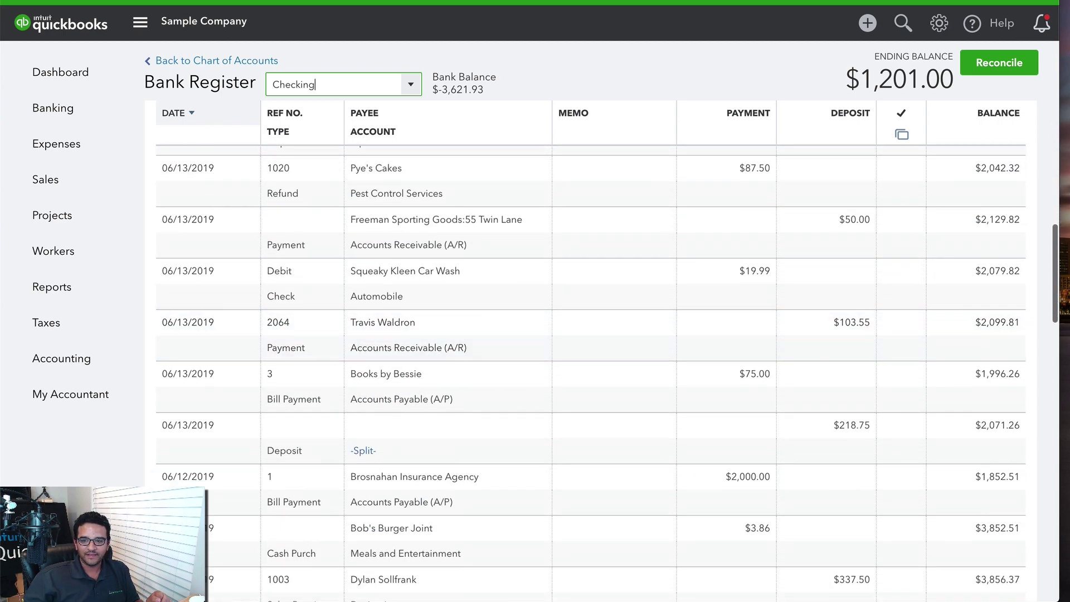
{"action": "left_click_drag", "start_coordinate": [1057, 273], "coordinate": [1056, 111]}
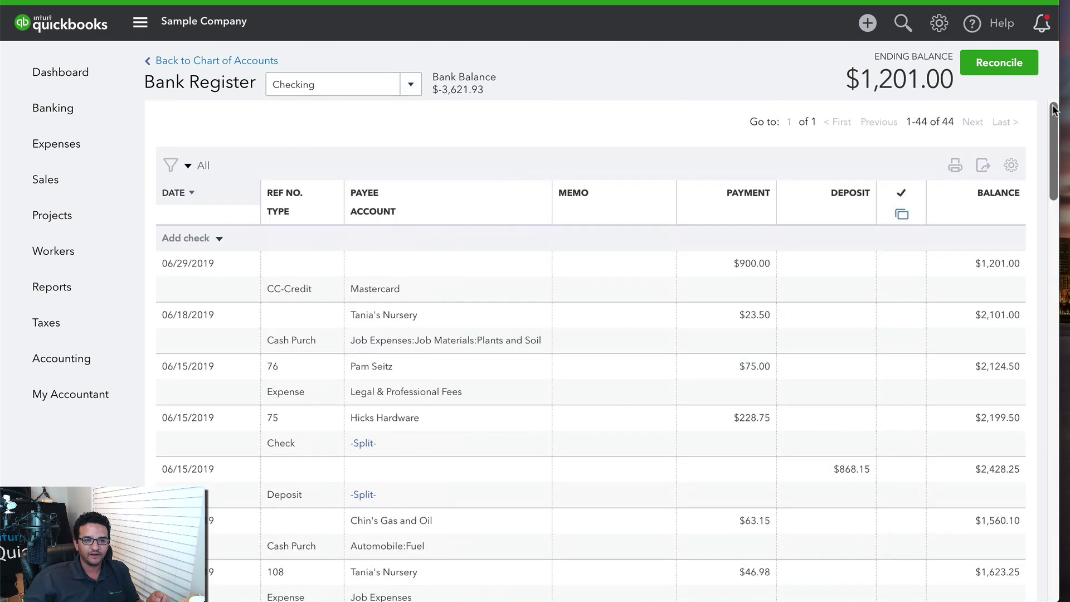
Step: Add a new register check, number 71, payable to Bob's Burger Joint
{"action": "left_click", "coordinate": [221, 240]}
{"action": "left_click", "coordinate": [206, 267]}
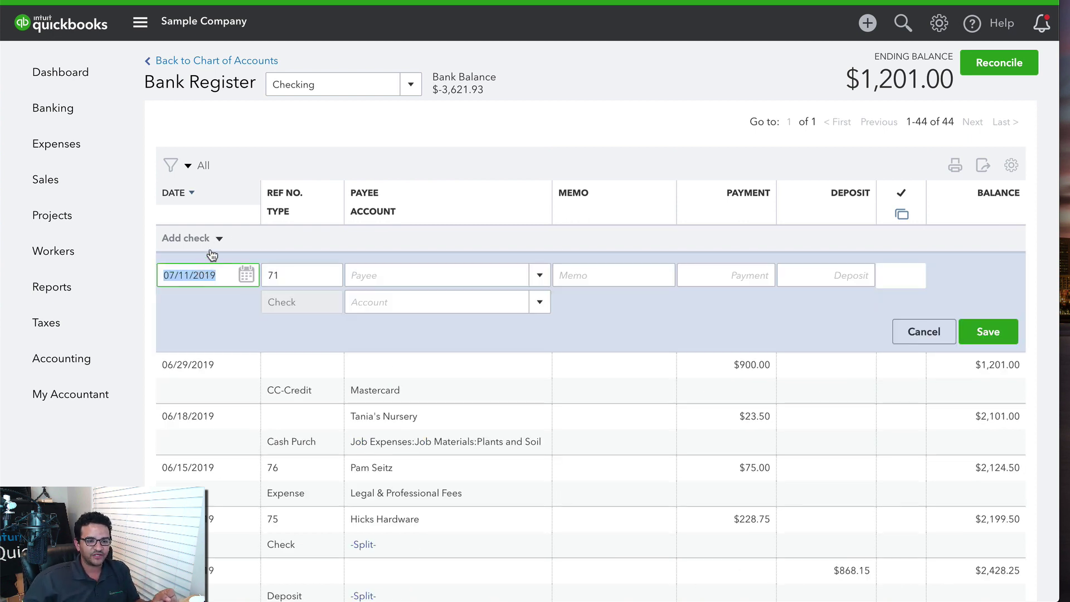
{"action": "left_click", "coordinate": [409, 275]}
{"action": "left_click", "coordinate": [539, 277]}
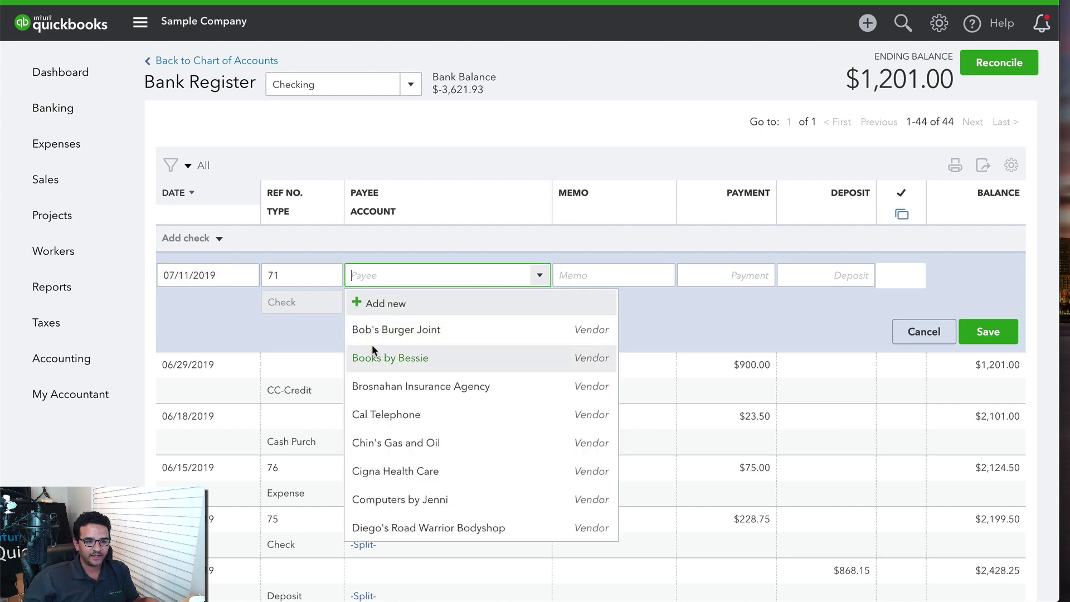
{"action": "left_click", "coordinate": [399, 330]}
Step: Give the check 200.00 with Advertising as the account and save it
{"action": "left_click", "coordinate": [752, 277]}
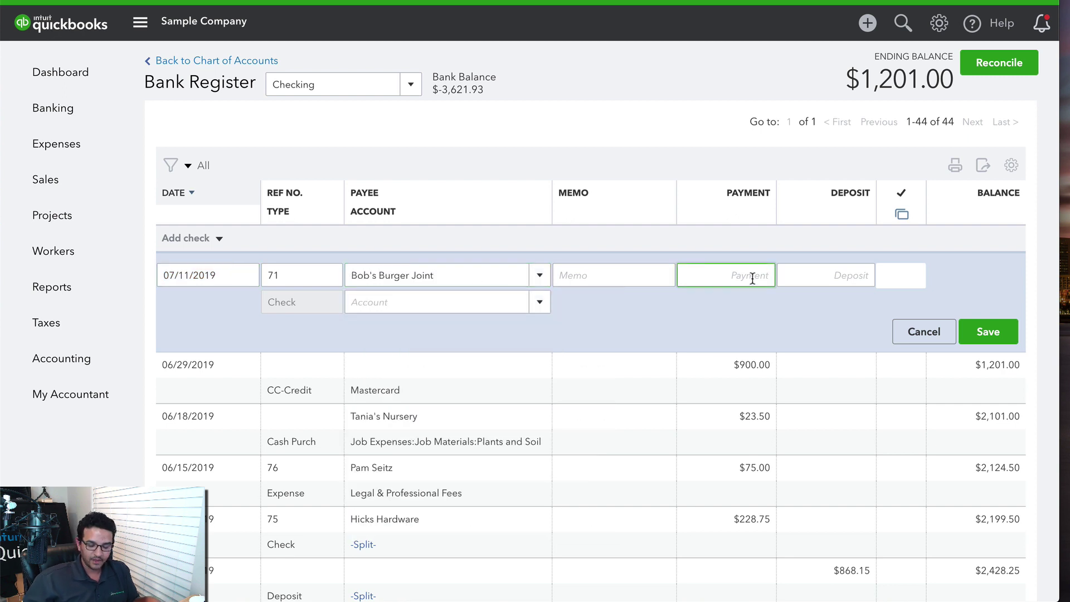
{"action": "left_click", "coordinate": [368, 302]}
{"action": "type", "text": "Advertising"}
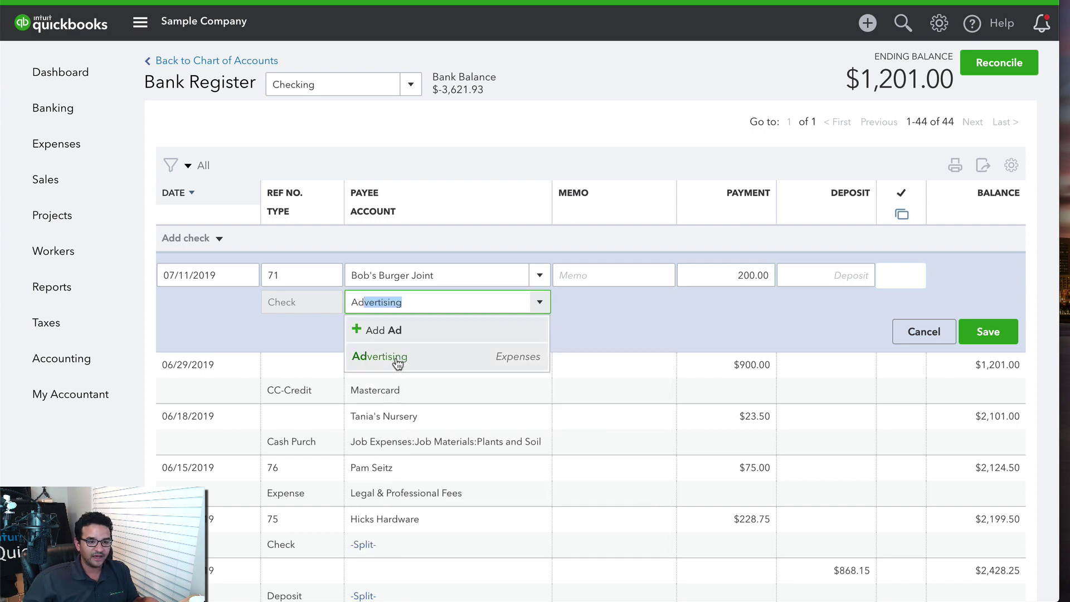
{"action": "left_click", "coordinate": [397, 359]}
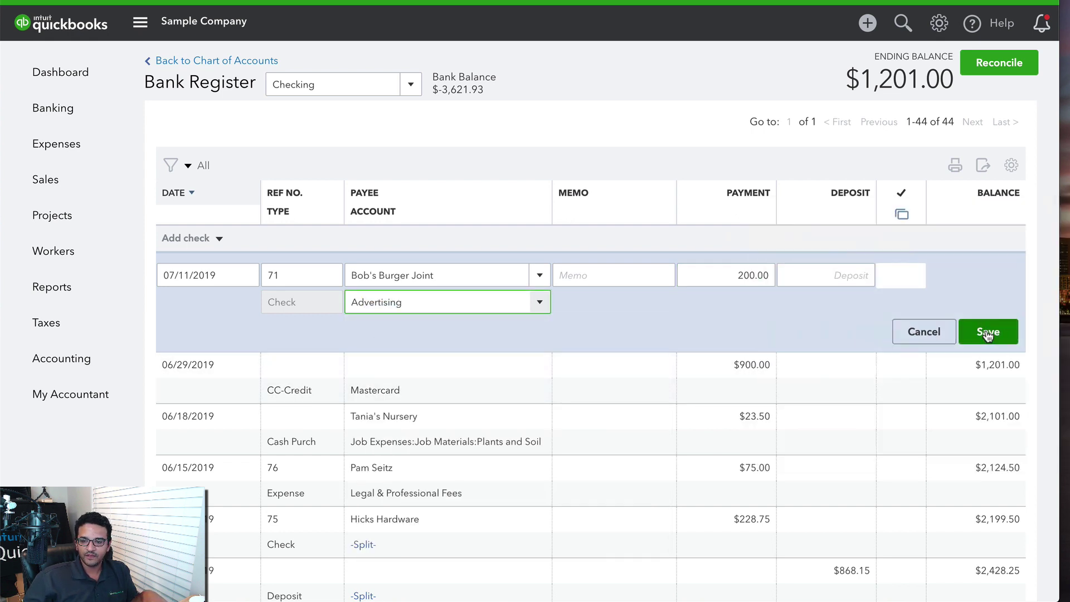
{"action": "left_click", "coordinate": [987, 334]}
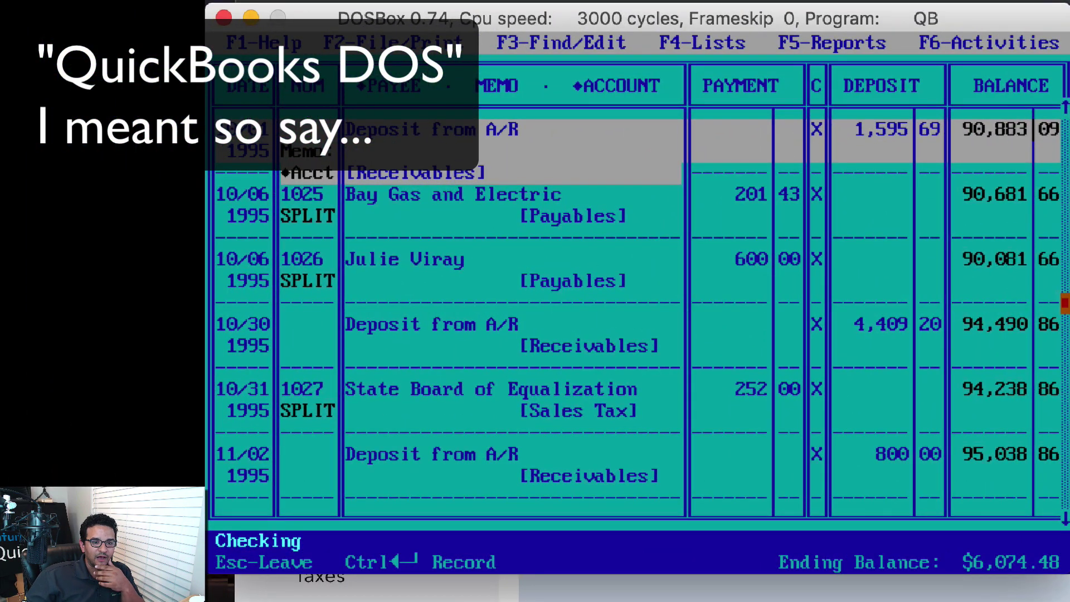
Step: Jump to the blank check entry, number 100, at the end of the DOS Checking register
{"action": "key", "text": "ctrl+End"}
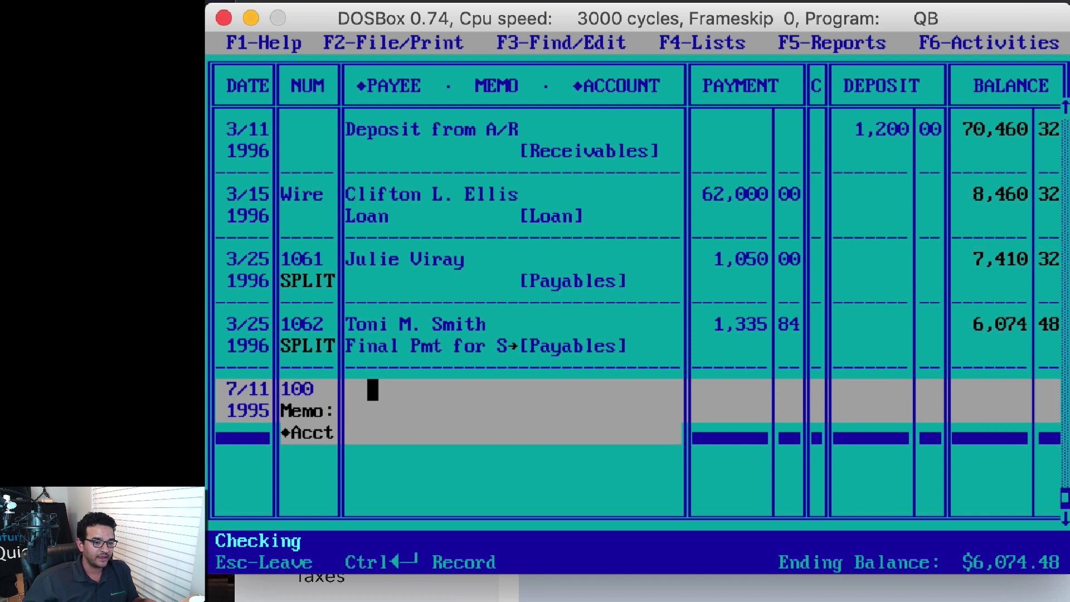
Step: QuickFill check 100 to Bayshore National Bank for $500.00 and step through its Auto Loan memo
{"action": "type", "text": "b"}
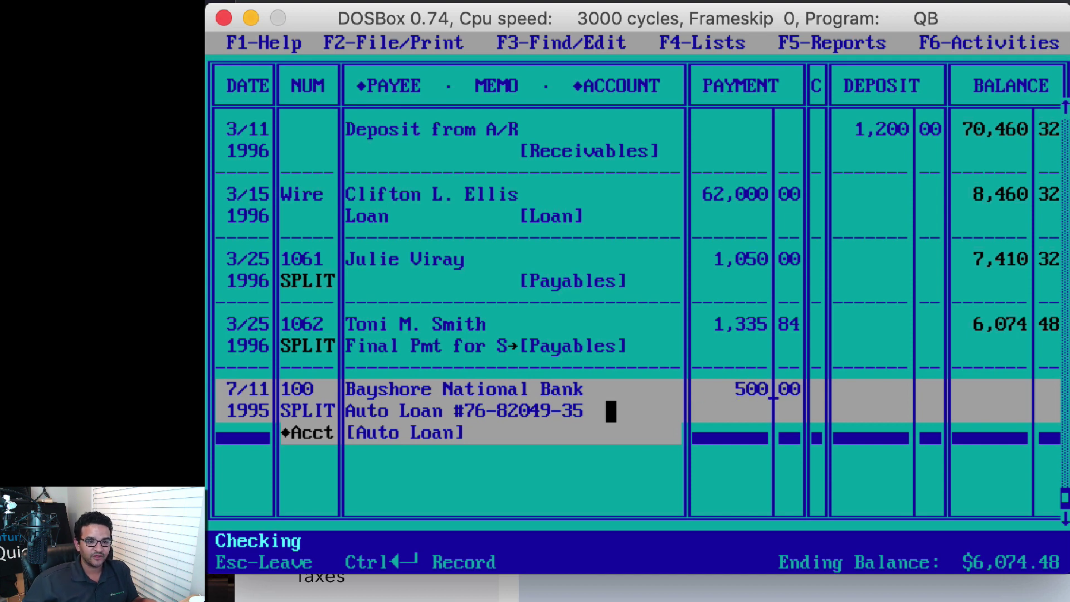
{"action": "key", "text": "Down"}
{"action": "key", "text": "Up"}
{"action": "key", "text": "Left"}
{"action": "key", "text": "Left"}
{"action": "key", "text": "Left"}
{"action": "key", "text": "Left"}
{"action": "key", "text": "Left"}
{"action": "key", "text": "Left"}
{"action": "key", "text": "Left"}
{"action": "key", "text": "Left"}
{"action": "key", "text": "Left"}
{"action": "key", "text": "Left"}
{"action": "key", "text": "Left"}
{"action": "key", "text": "Left"}
{"action": "key", "text": "Left"}
{"action": "key", "text": "Left"}
{"action": "key", "text": "Left"}
{"action": "key", "text": "Left"}
{"action": "key", "text": "Left"}
{"action": "key", "text": "Left"}
{"action": "key", "text": "Left"}
{"action": "key", "text": "Left"}
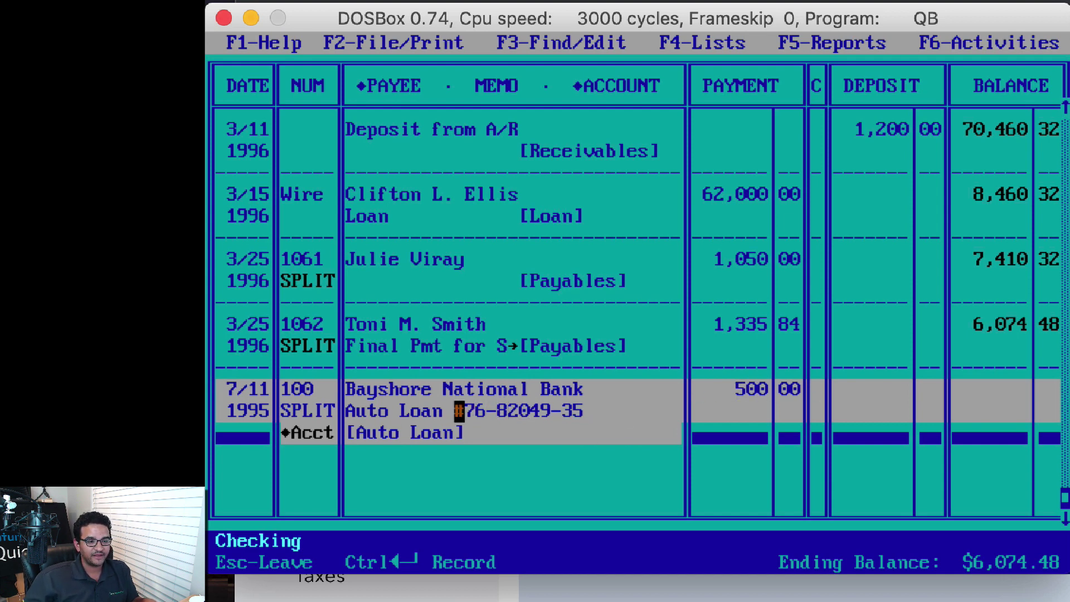
{"action": "key", "text": "Left"}
{"action": "key", "text": "Left"}
{"action": "key", "text": "End"}
{"action": "key", "text": "Left"}
{"action": "key", "text": "Left"}
{"action": "key", "text": "Left"}
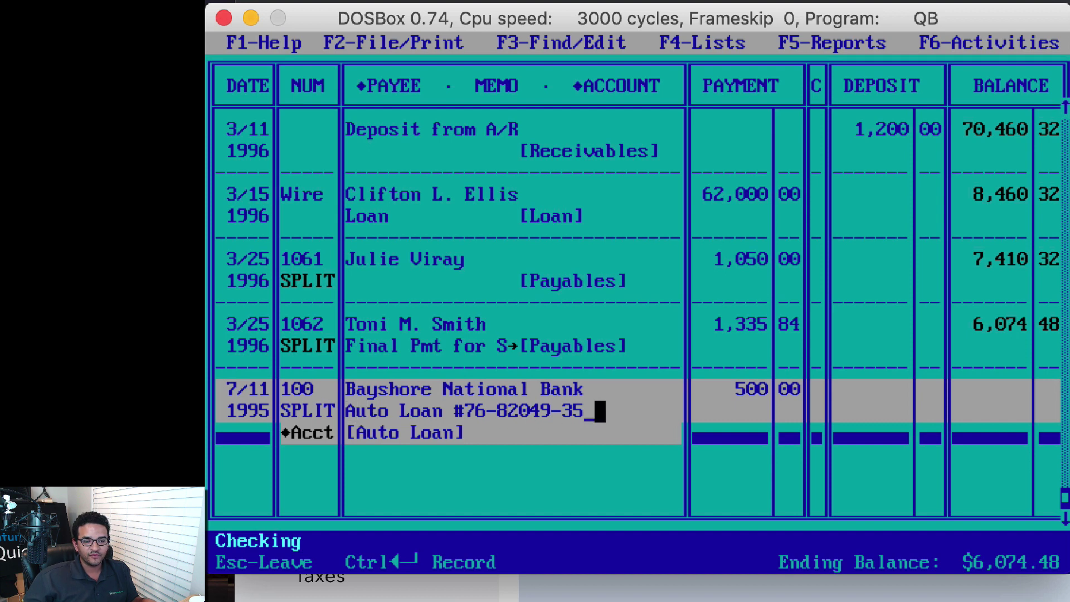
{"action": "key", "text": "Home"}
{"action": "key", "text": "Right"}
Step: Replace the Auto Loan account with Ad and try recording, raising the split-discrepancy warning
{"action": "key", "text": "Right"}
{"action": "key", "text": "Right"}
{"action": "key", "text": "Right"}
{"action": "key", "text": "Right"}
{"action": "key", "text": "Right"}
{"action": "key", "text": "Right"}
{"action": "key", "text": "Right"}
{"action": "key", "text": "Right"}
{"action": "key", "text": "Right"}
{"action": "key", "text": "Right"}
{"action": "key", "text": "Right"}
{"action": "key", "text": "Right"}
{"action": "key", "text": "Left"}
{"action": "key", "text": "Left"}
{"action": "key", "text": "Left"}
{"action": "key", "text": "Left"}
{"action": "key", "text": "Right"}
{"action": "key", "text": "Right"}
{"action": "key", "text": "Right"}
{"action": "key", "text": "Right"}
{"action": "key", "text": "Right"}
{"action": "key", "text": "Right"}
{"action": "key", "text": "Right"}
{"action": "key", "text": "Down"}
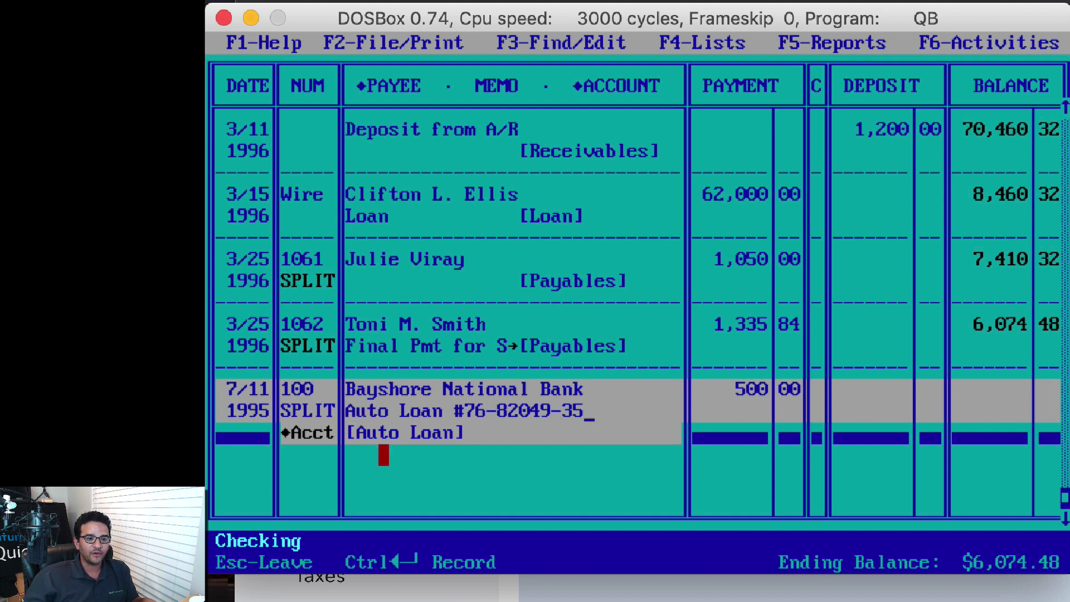
{"action": "key", "text": "Home"}
{"action": "key", "text": "Right"}
{"action": "key", "text": "Right"}
{"action": "key", "text": "Right"}
{"action": "key", "text": "Right"}
{"action": "key", "text": "Right"}
{"action": "key", "text": "Right"}
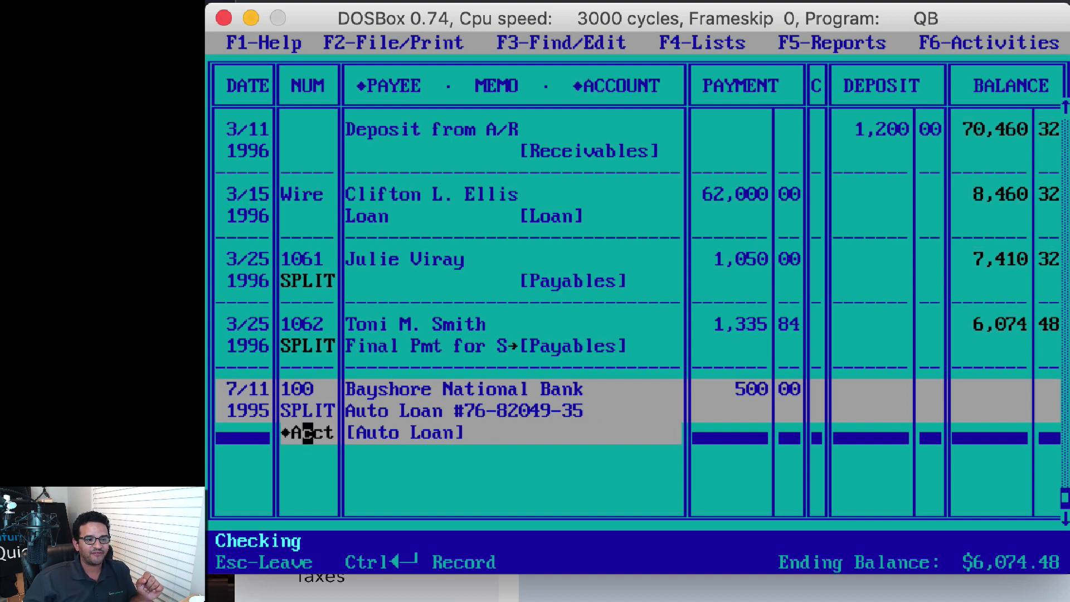
{"action": "key", "text": "Right"}
{"action": "key", "text": "Left"}
{"action": "key", "text": "Left"}
{"action": "key", "text": "Left"}
{"action": "key", "text": "Left"}
{"action": "key", "text": "End"}
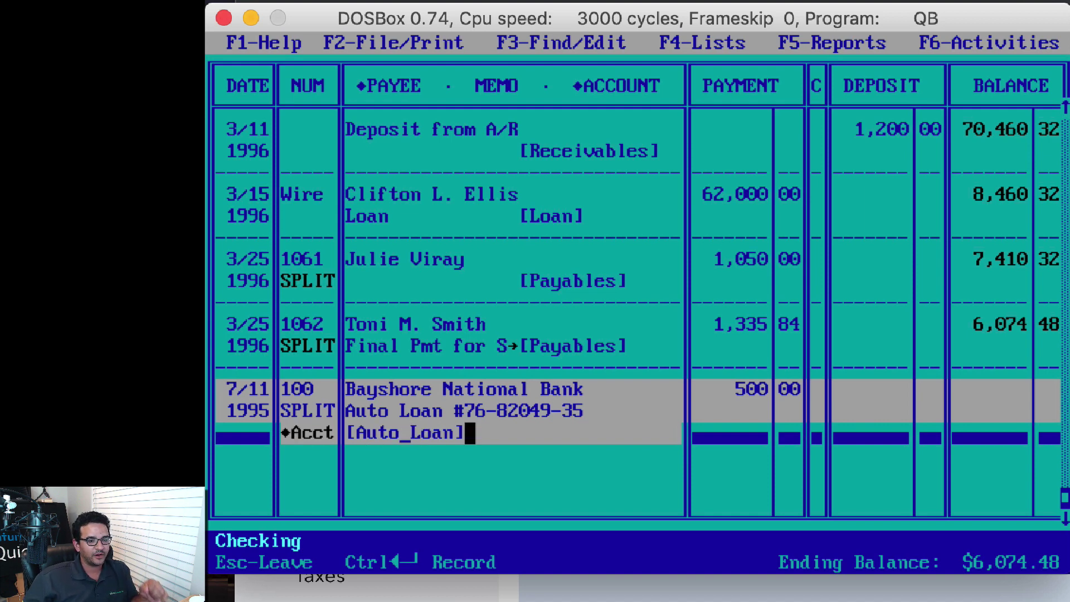
{"action": "key", "text": "BackSpace"}
{"action": "key", "text": "BackSpace"}
{"action": "key", "text": "BackSpace"}
{"action": "key", "text": "BackSpace"}
{"action": "key", "text": "BackSpace"}
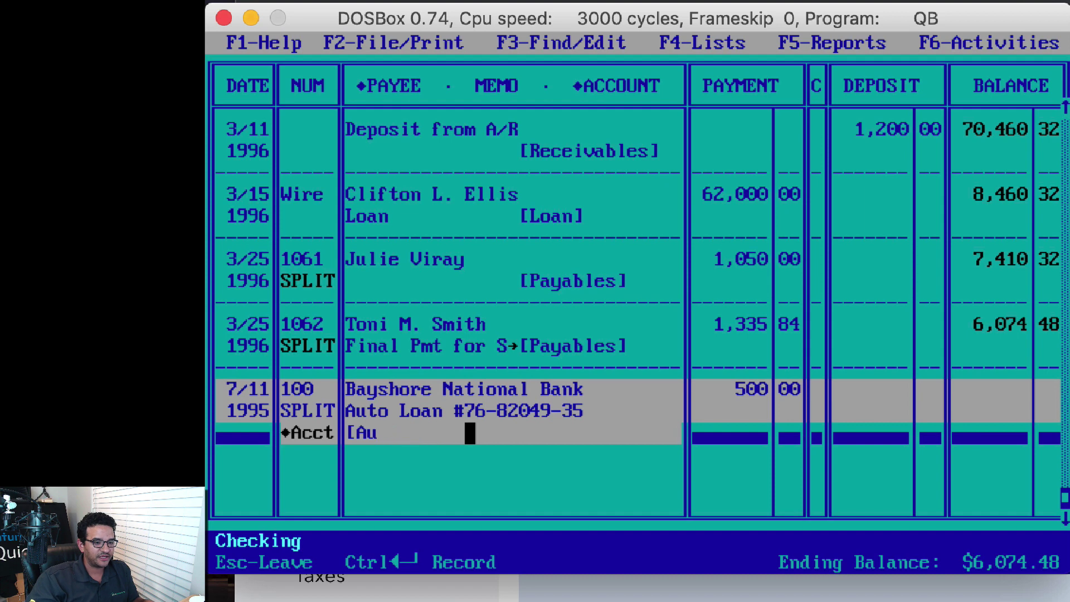
{"action": "type", "text": "ad"}
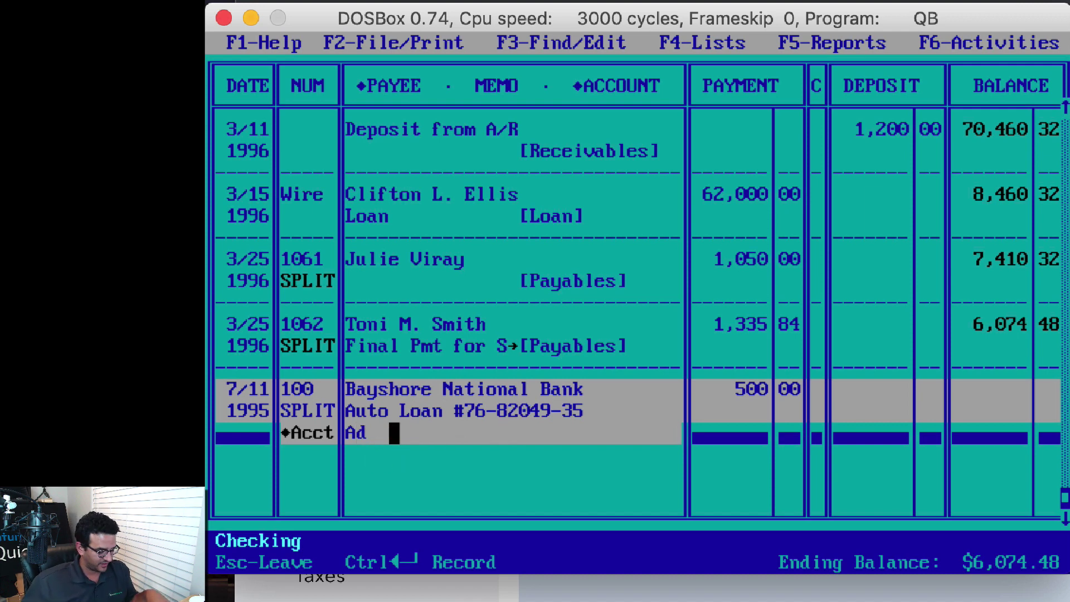
{"action": "key", "text": "ctrl+Return"}
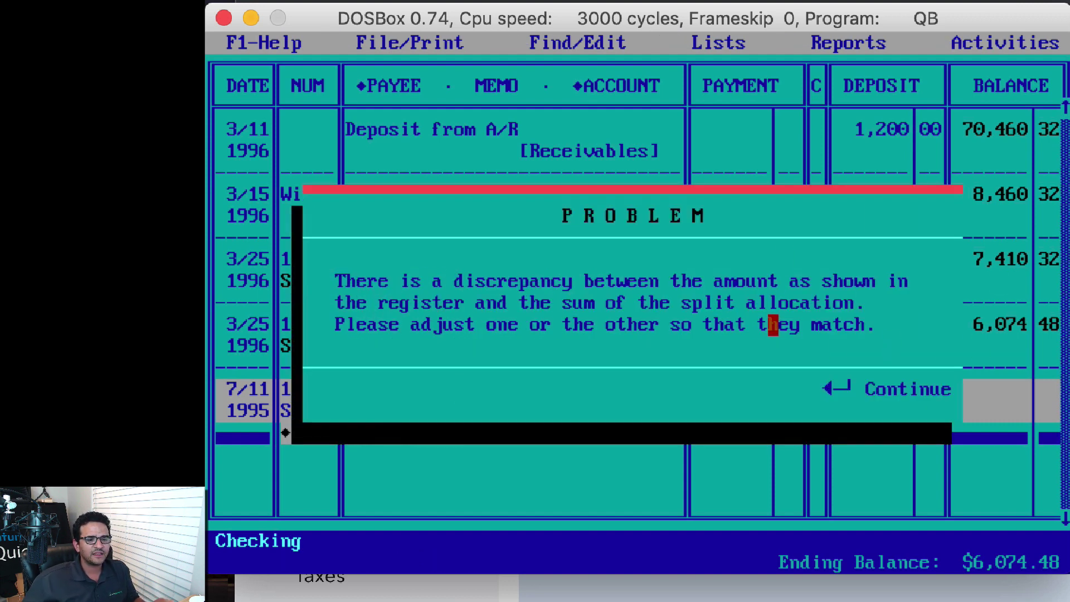
Step: Delete the interest split line and set the principal line amount to 500.00
{"action": "left_click", "coordinate": [871, 389]}
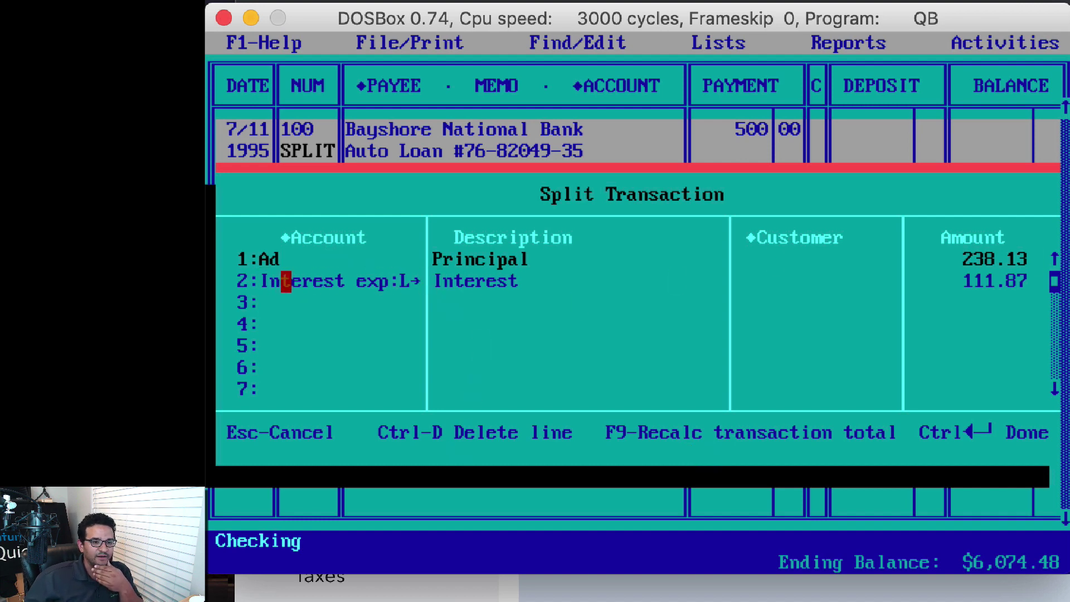
{"action": "left_click", "coordinate": [274, 281]}
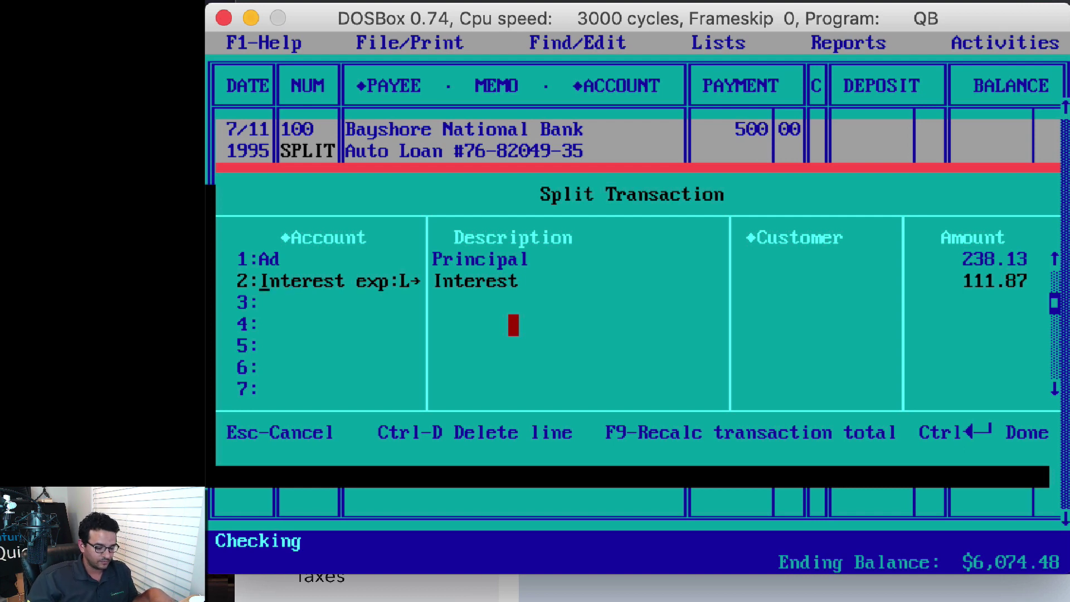
{"action": "key", "text": "ctrl+d"}
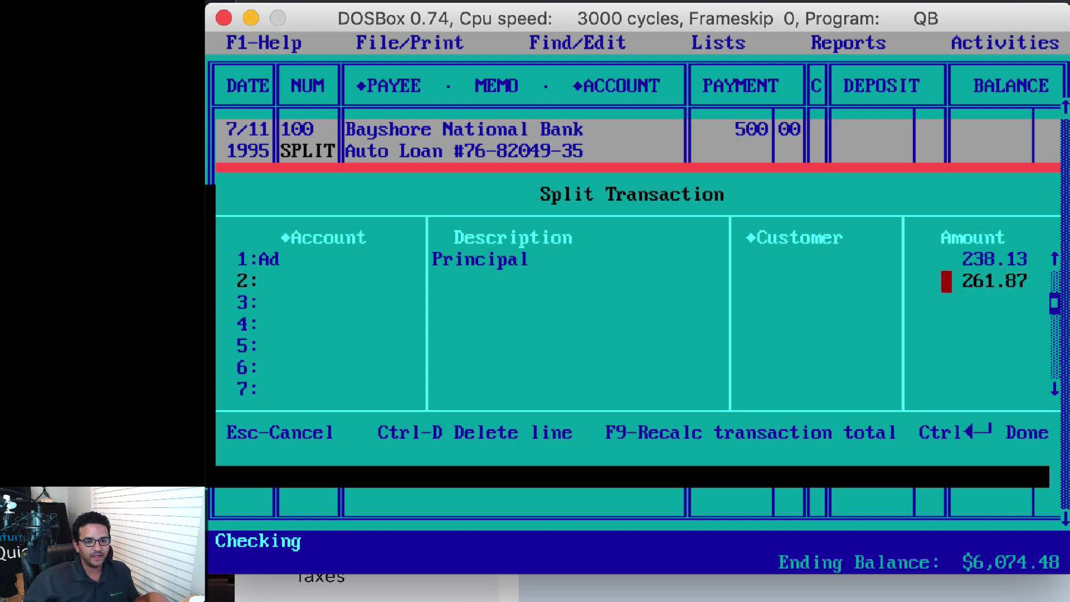
{"action": "left_click", "coordinate": [968, 282]}
{"action": "key", "text": "Delete"}
{"action": "key", "text": "Delete"}
{"action": "key", "text": "Delete"}
{"action": "key", "text": "Delete"}
{"action": "key", "text": "Delete"}
{"action": "left_click", "coordinate": [968, 260]}
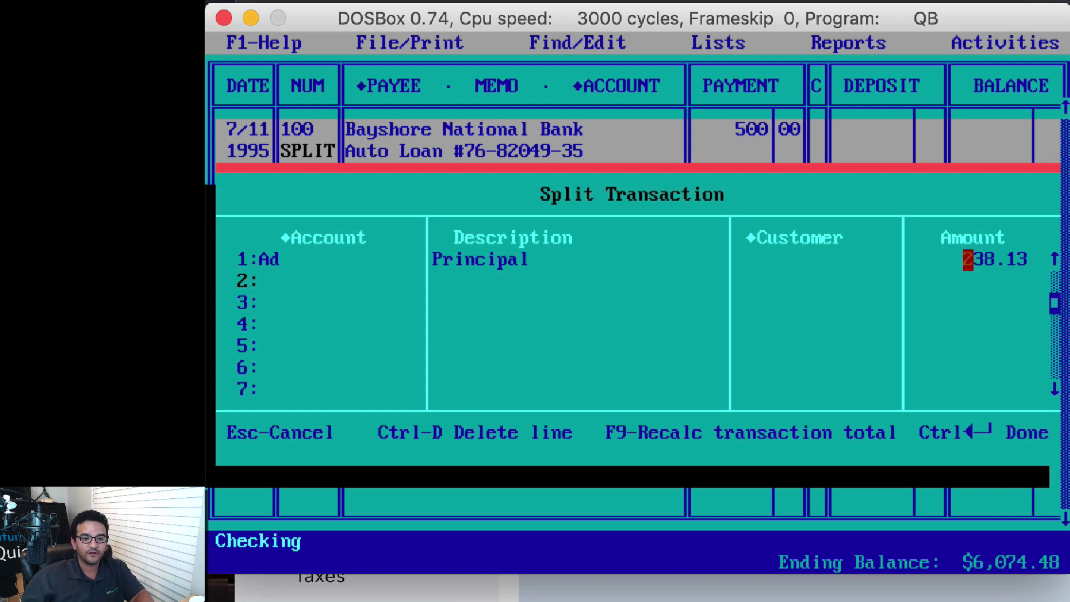
{"action": "type", "text": "5000"}
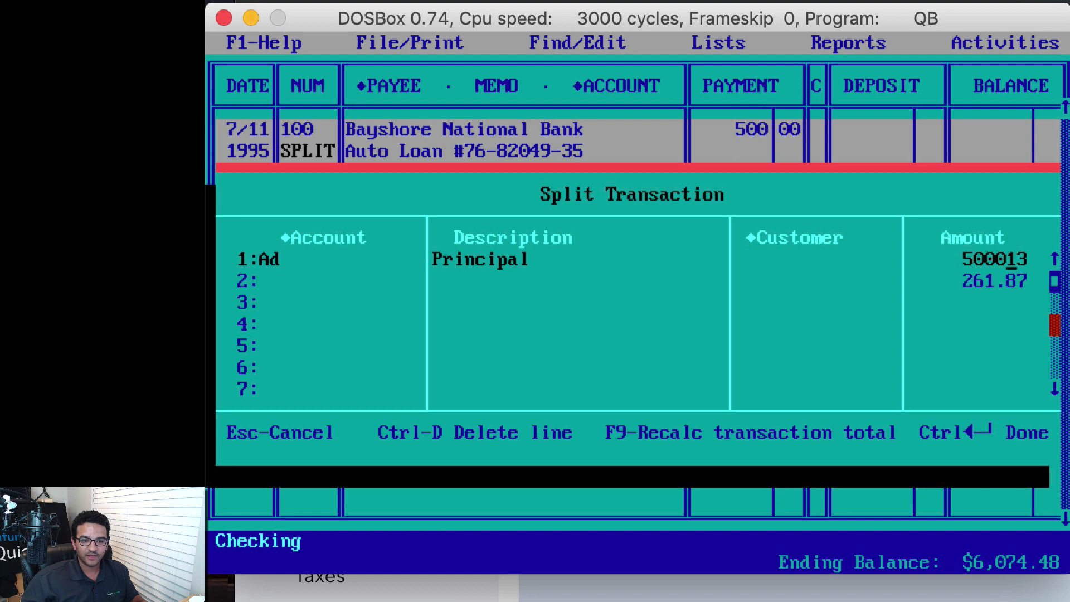
{"action": "key", "text": "BackSpace"}
{"action": "type", "text": "00"}
{"action": "key", "text": "Return"}
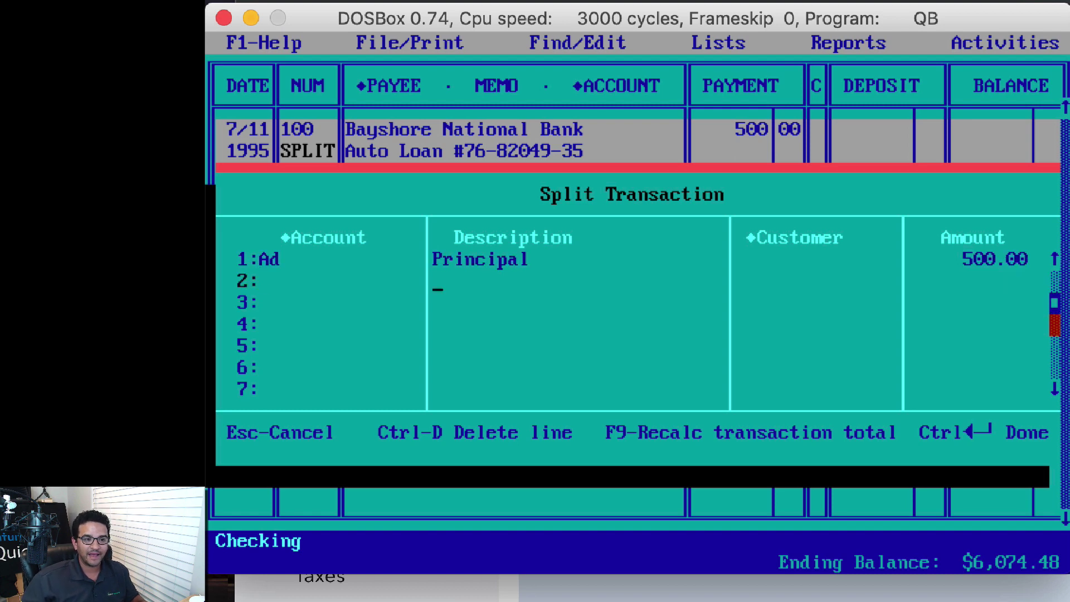
Step: Clear the split line's description, record the 500.00 payment, and return to the Main Menu
{"action": "key", "text": "Up"}
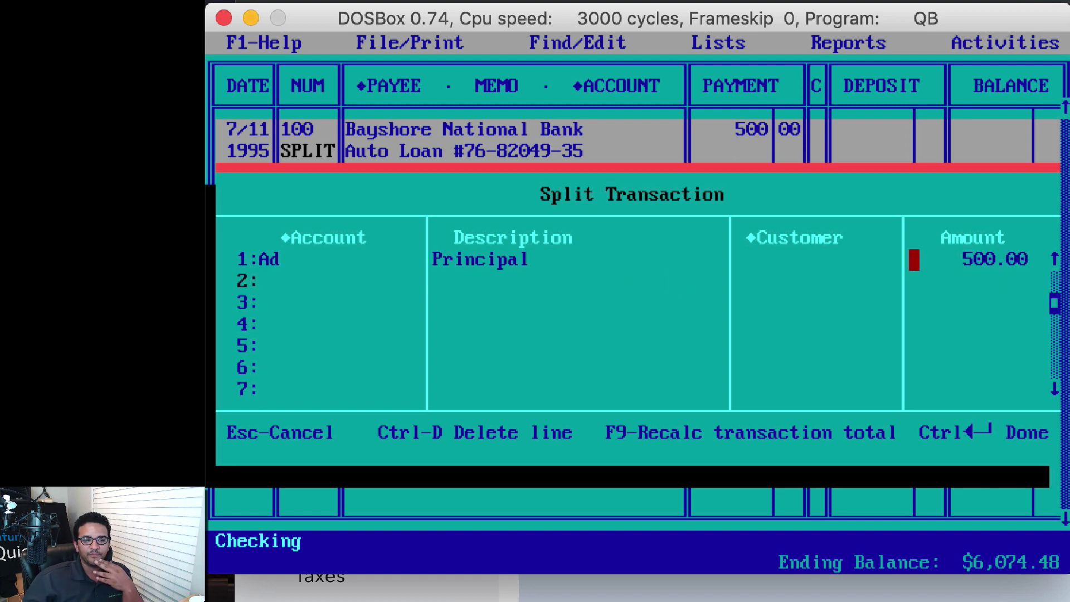
{"action": "key", "text": "shift+Tab"}
{"action": "key", "text": "Down"}
{"action": "key", "text": "BackSpace"}
{"action": "key", "text": "BackSpace"}
{"action": "key", "text": "BackSpace"}
{"action": "key", "text": "BackSpace"}
{"action": "key", "text": "BackSpace"}
{"action": "key", "text": "BackSpace"}
{"action": "key", "text": "BackSpace"}
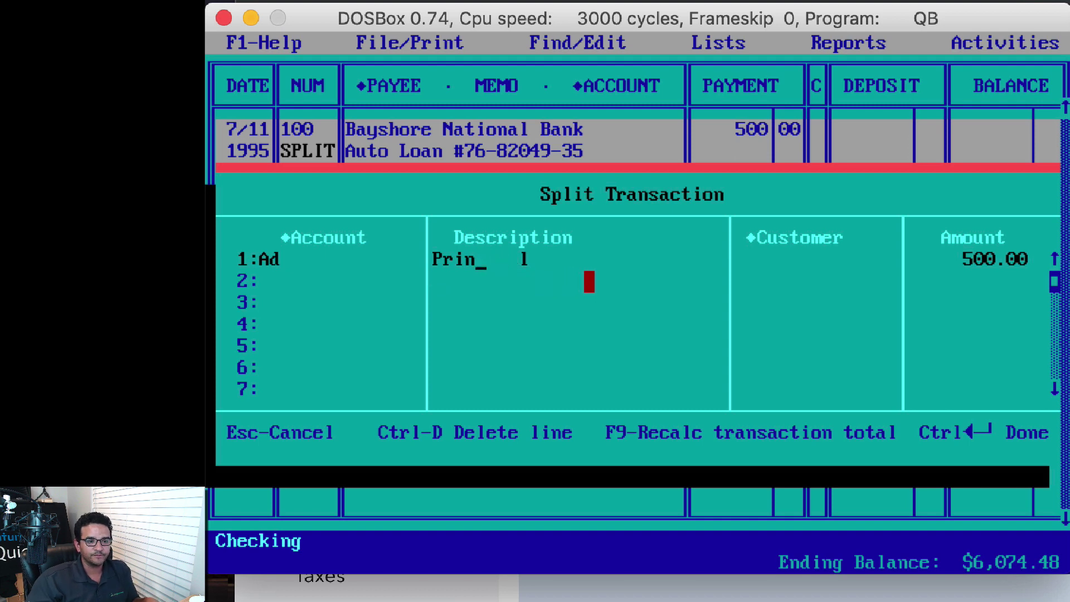
{"action": "key", "text": "Up"}
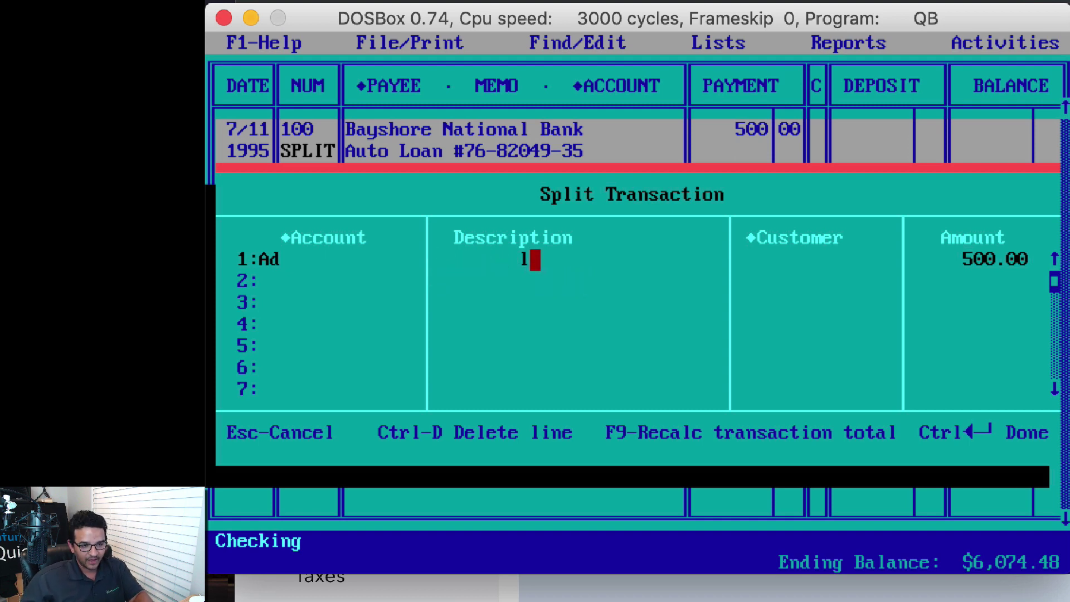
{"action": "key", "text": "BackSpace"}
{"action": "key", "text": "BackSpace"}
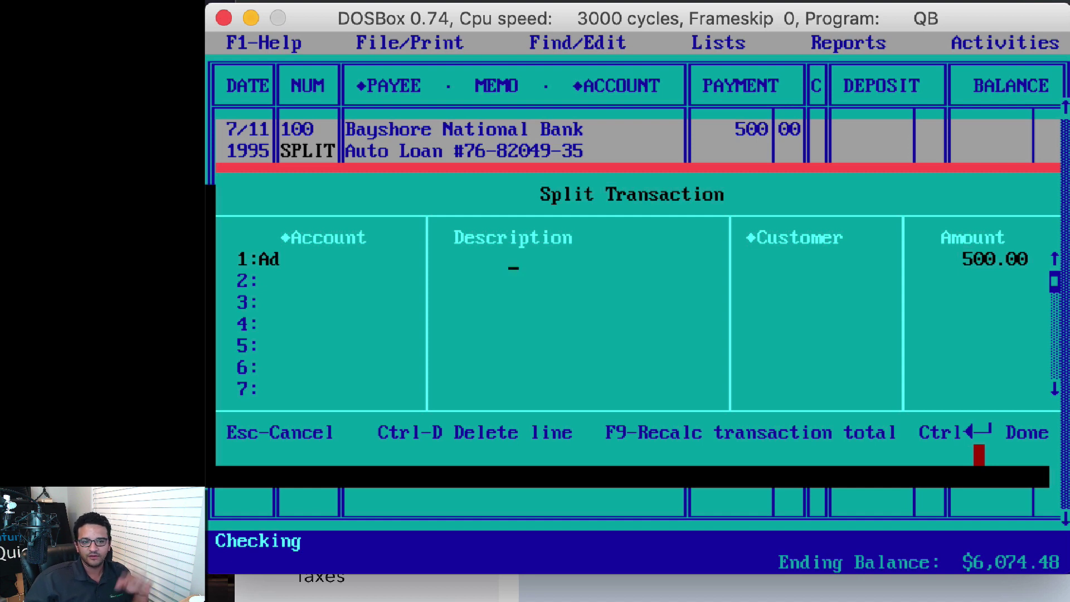
{"action": "left_click", "coordinate": [968, 433]}
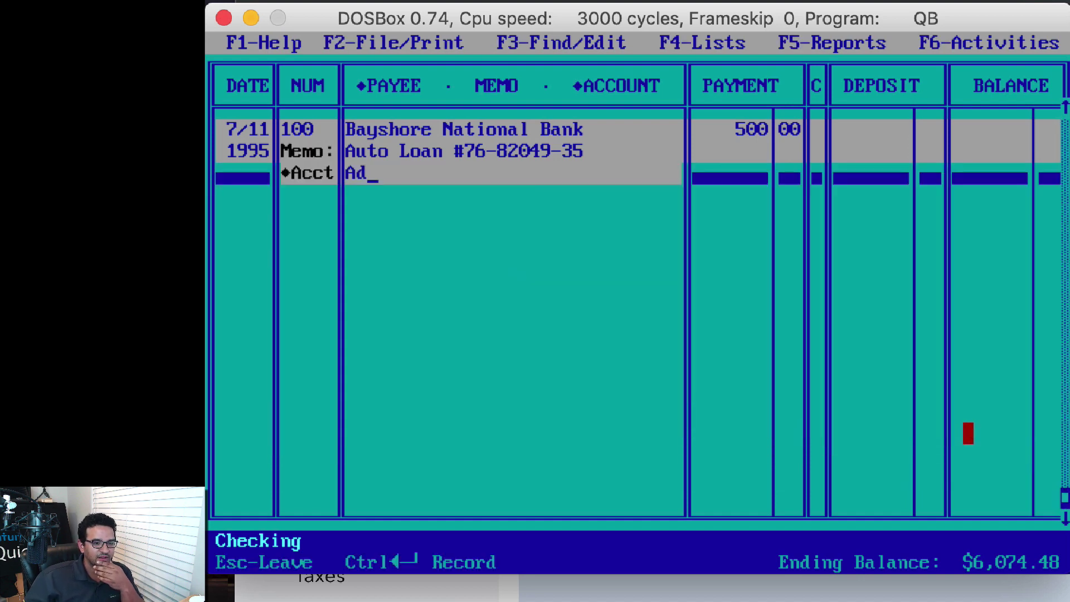
{"action": "key", "text": "Return"}
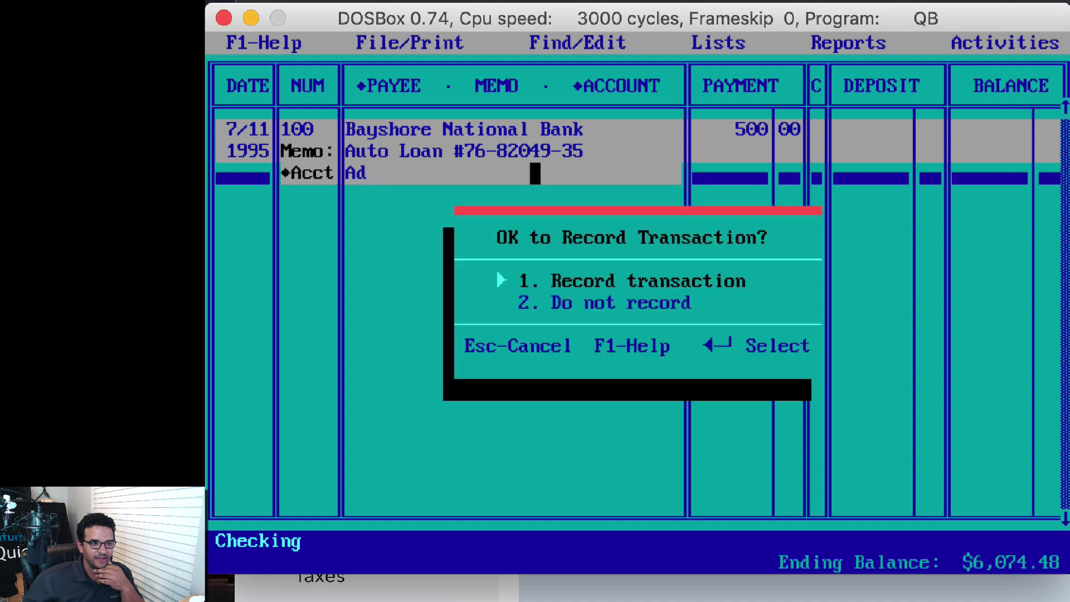
{"action": "left_click", "coordinate": [654, 281]}
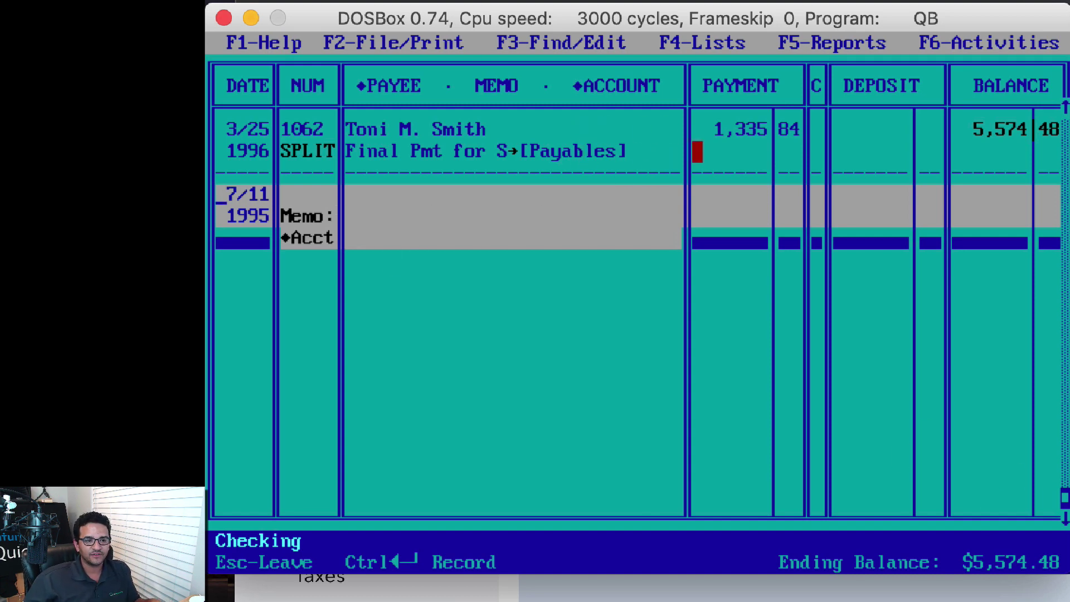
{"action": "key", "text": "Escape"}
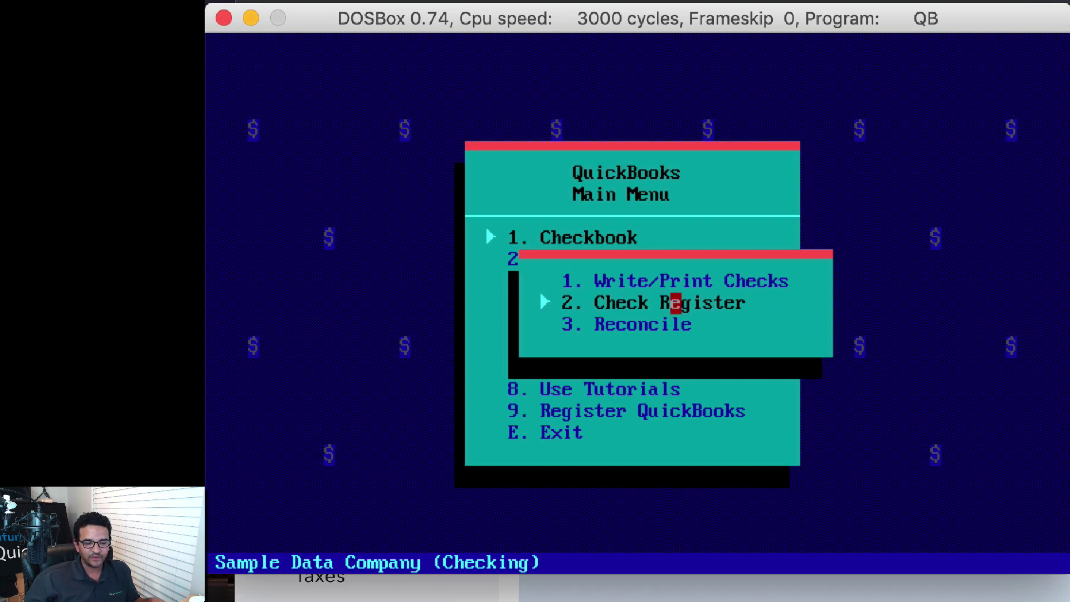
Step: Reconcile Checking with a 10,000.00 statement ending balance and a 12/31/96 service charge date
{"action": "left_click", "coordinate": [644, 325]}
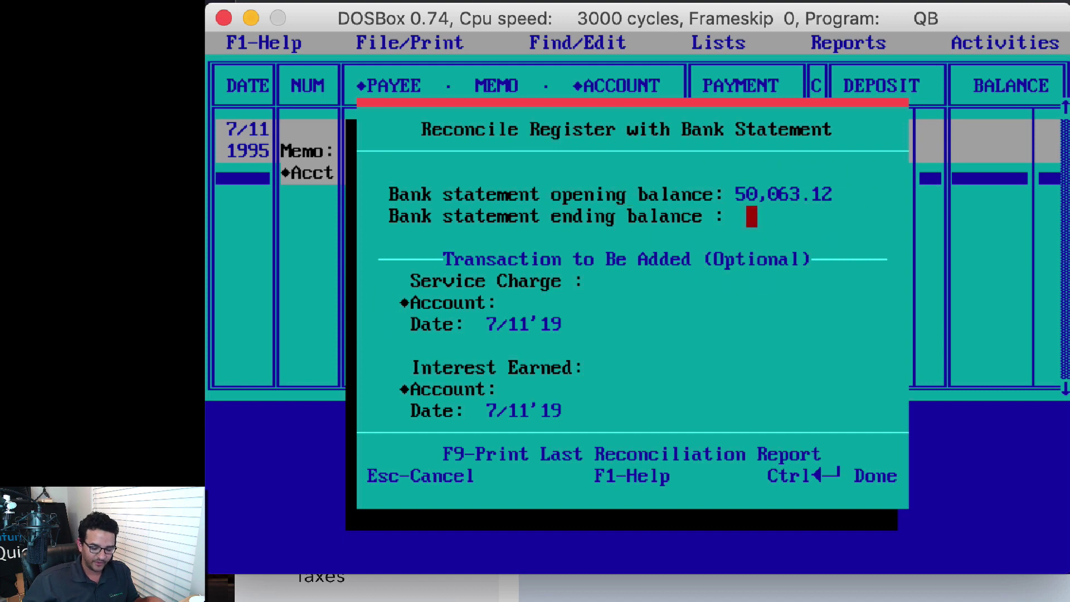
{"action": "type", "text": "10000"}
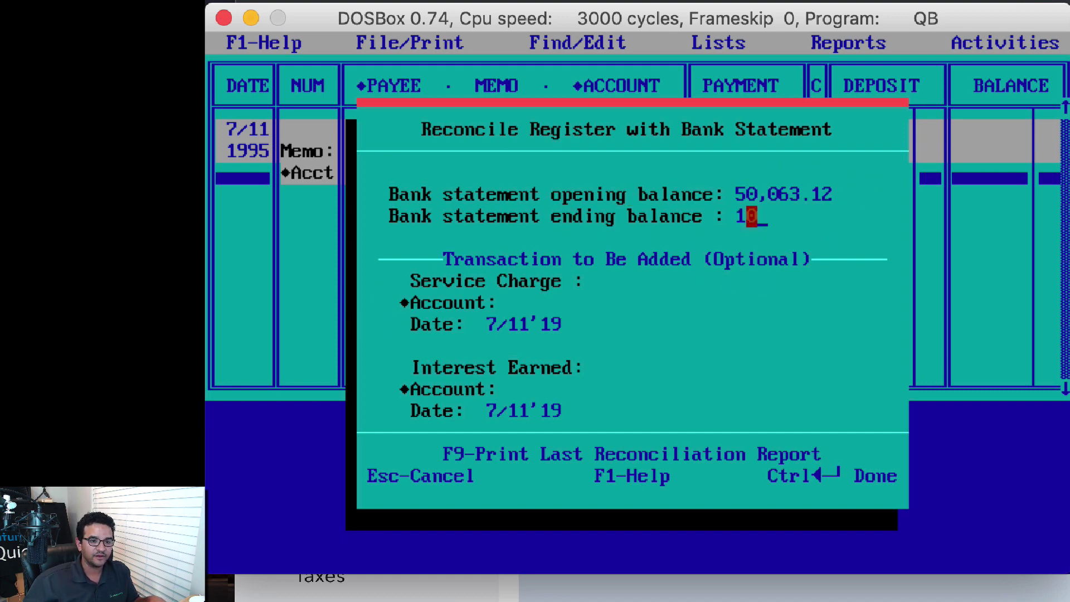
{"action": "key", "text": "Return"}
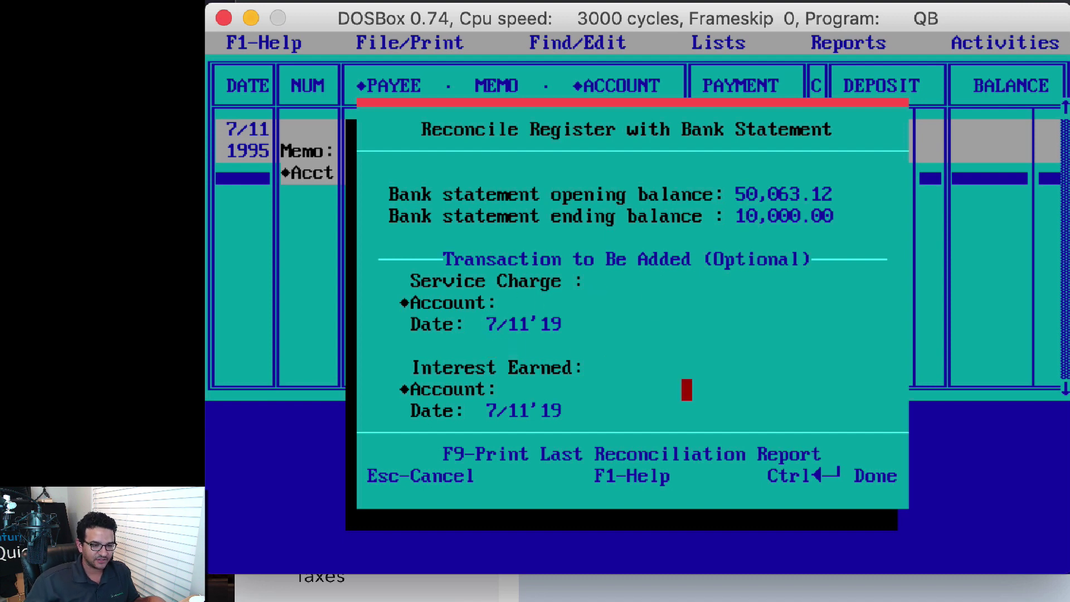
{"action": "type", "text": "1/1"}
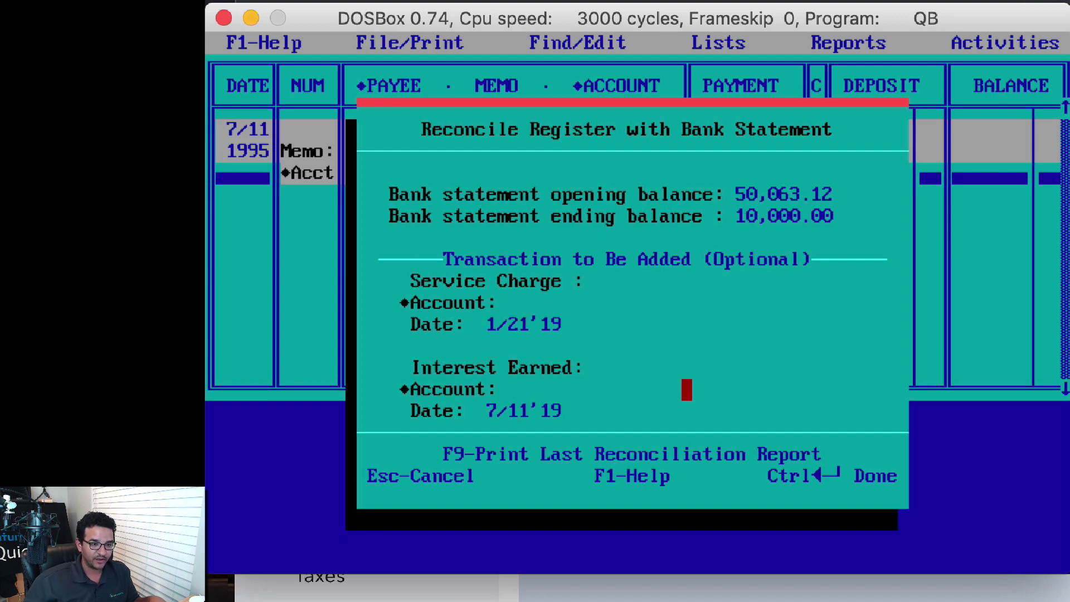
{"action": "type", "text": "12/31/19"}
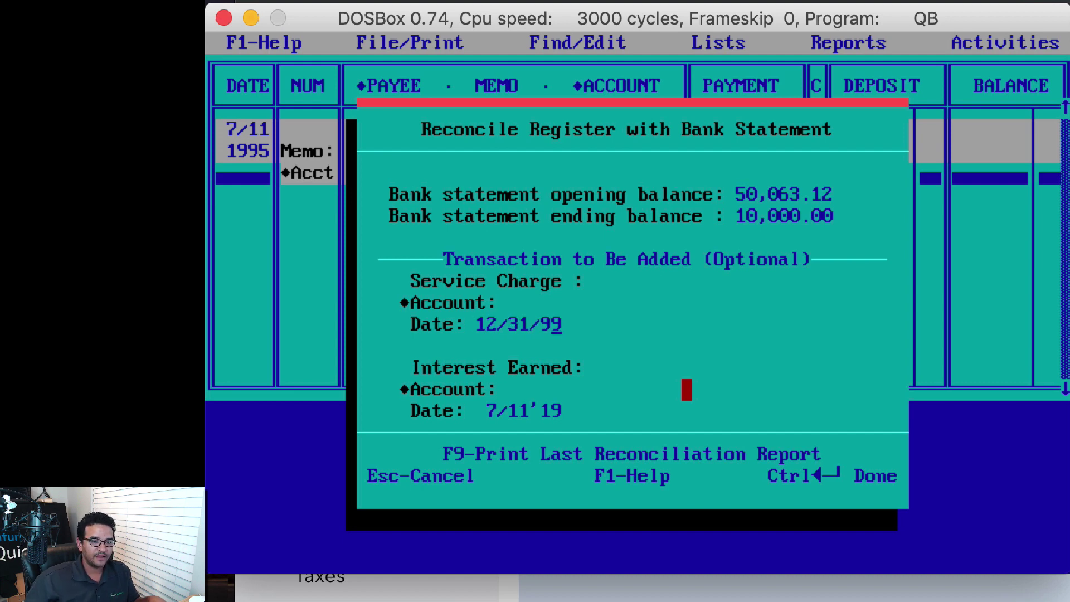
{"action": "type", "text": "6"}
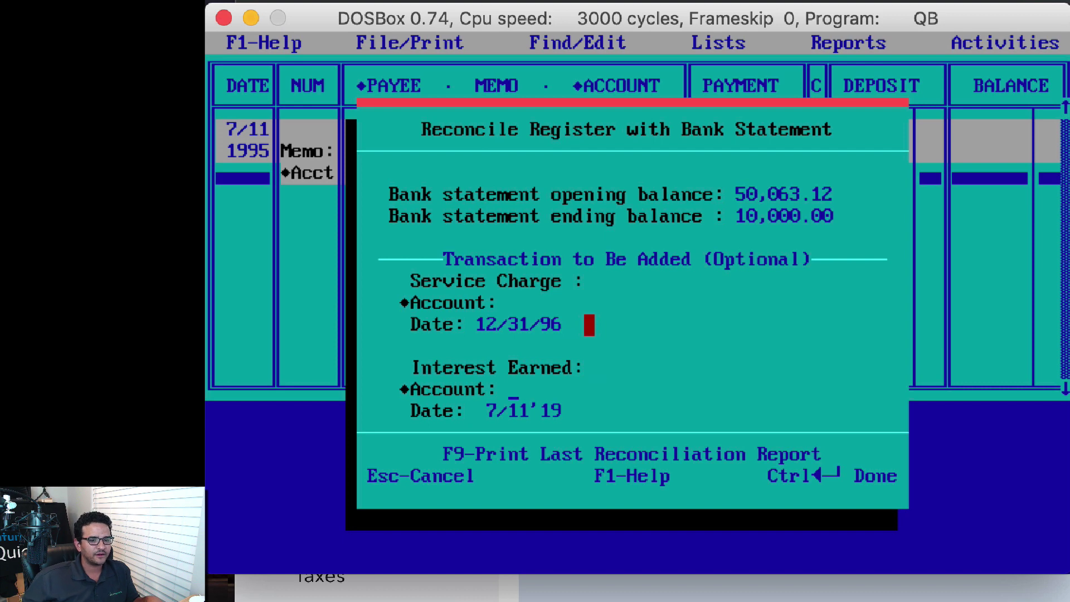
{"action": "key", "text": "ctrl+Return"}
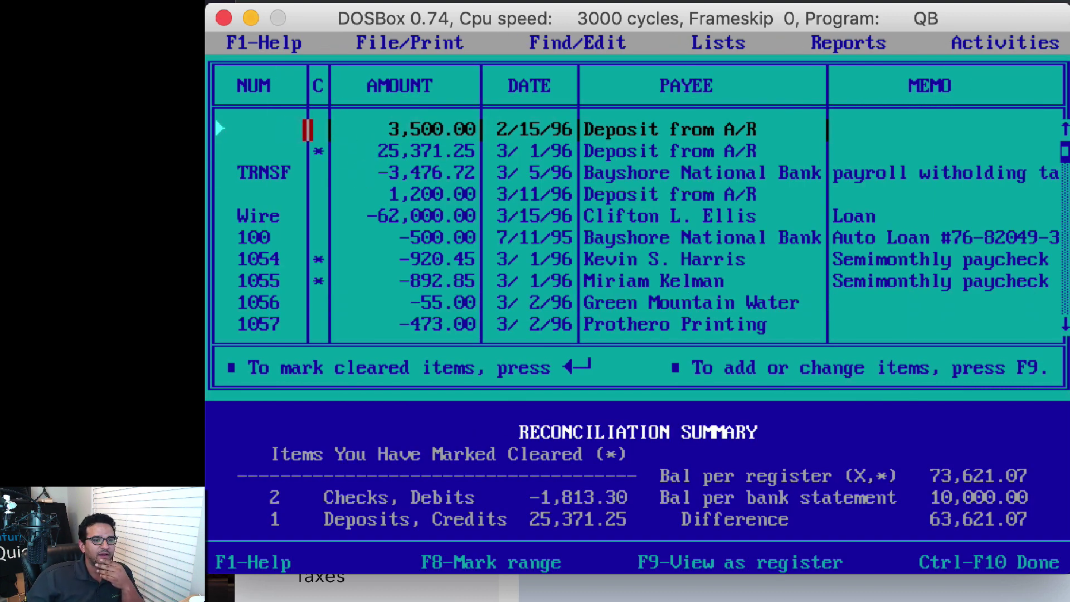
Step: Mark the 3,500.00 deposit, the TRNSF transfer and the 1,200.00 deposit as cleared
{"action": "left_click", "coordinate": [307, 130]}
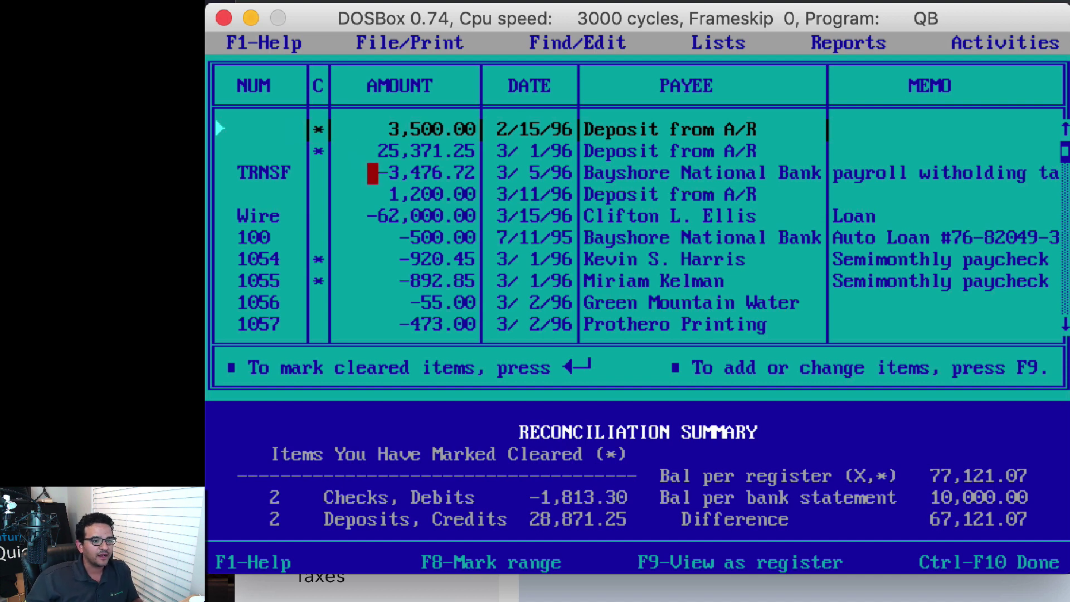
{"action": "key", "text": "Return"}
{"action": "key", "text": "Return"}
{"action": "key", "text": "Return"}
{"action": "key", "text": "Return"}
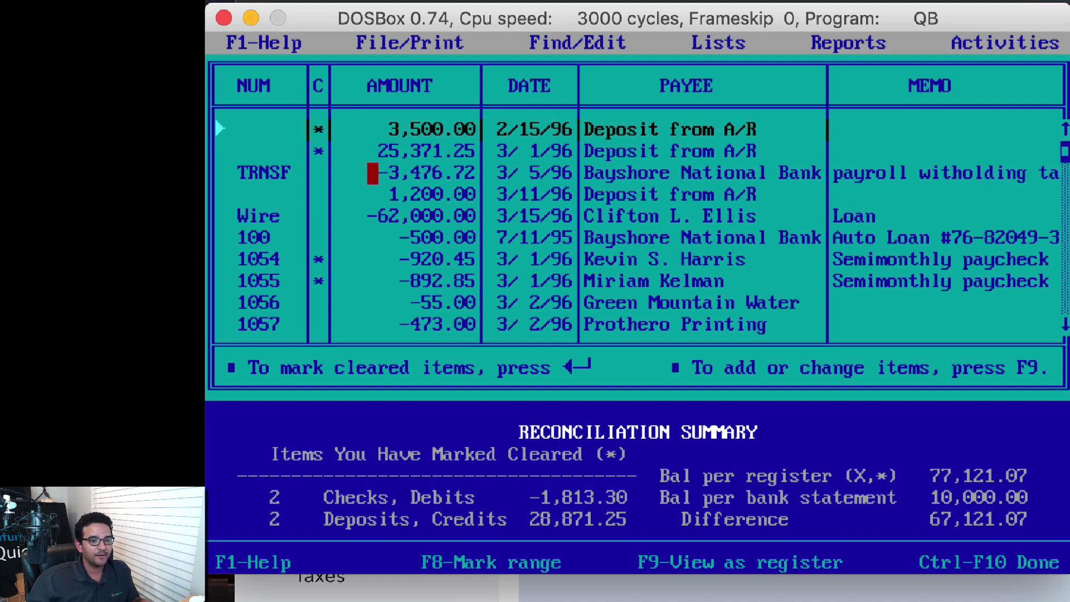
{"action": "key", "text": "Down"}
{"action": "key", "text": "Down"}
{"action": "key", "text": "Return"}
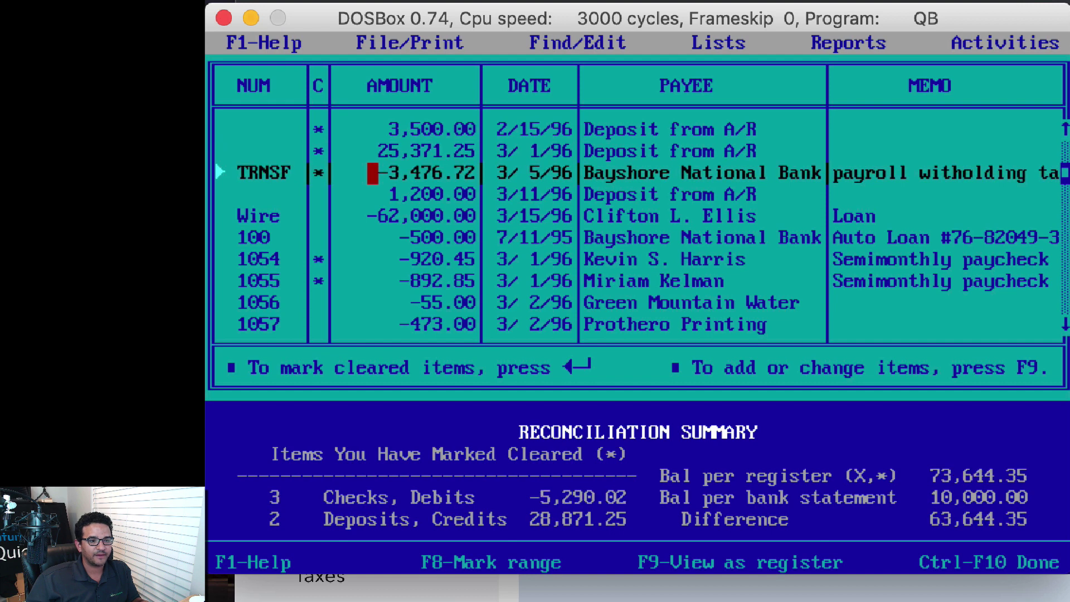
{"action": "key", "text": "Down"}
{"action": "key", "text": "Return"}
{"action": "key", "text": "Down"}
{"action": "key", "text": "Return"}
Step: Mark check 100 as cleared and toggle the cleared marks on checks 1054 through 1056
{"action": "key", "text": "Return"}
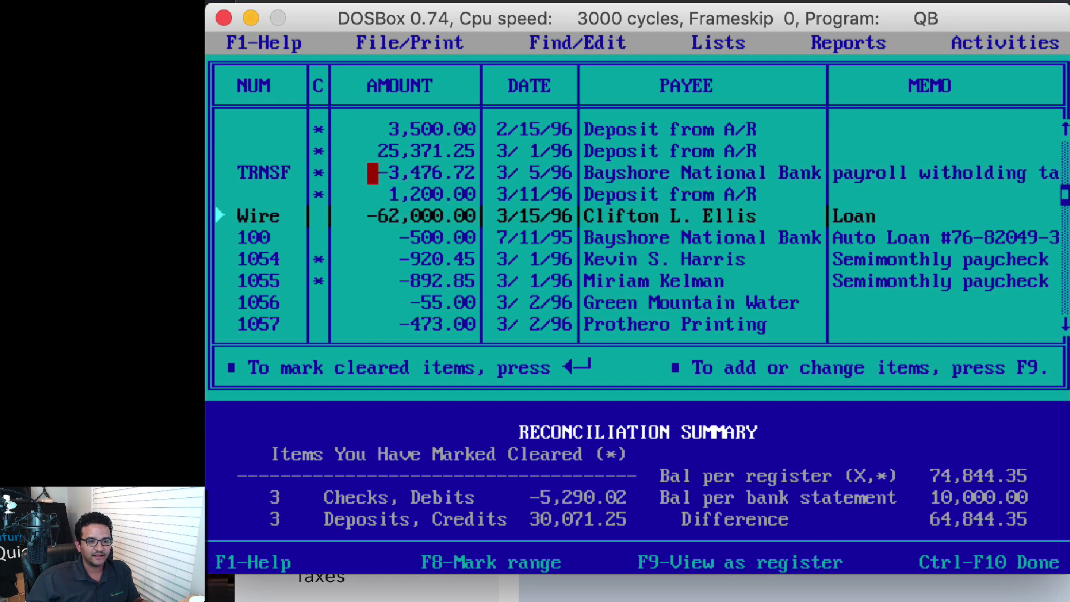
{"action": "key", "text": "Down"}
{"action": "key", "text": "Return"}
{"action": "key", "text": "Down"}
{"action": "key", "text": "Return"}
{"action": "key", "text": "Down"}
{"action": "key", "text": "Return"}
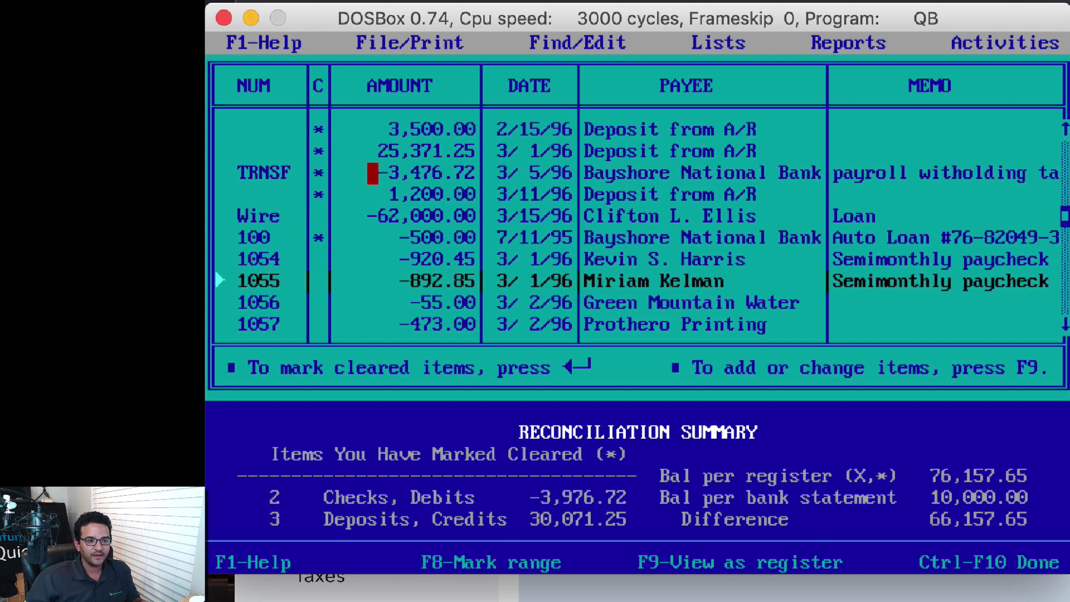
{"action": "key", "text": "Down"}
{"action": "key", "text": "Return"}
{"action": "key", "text": "Down"}
{"action": "key", "text": "Return"}
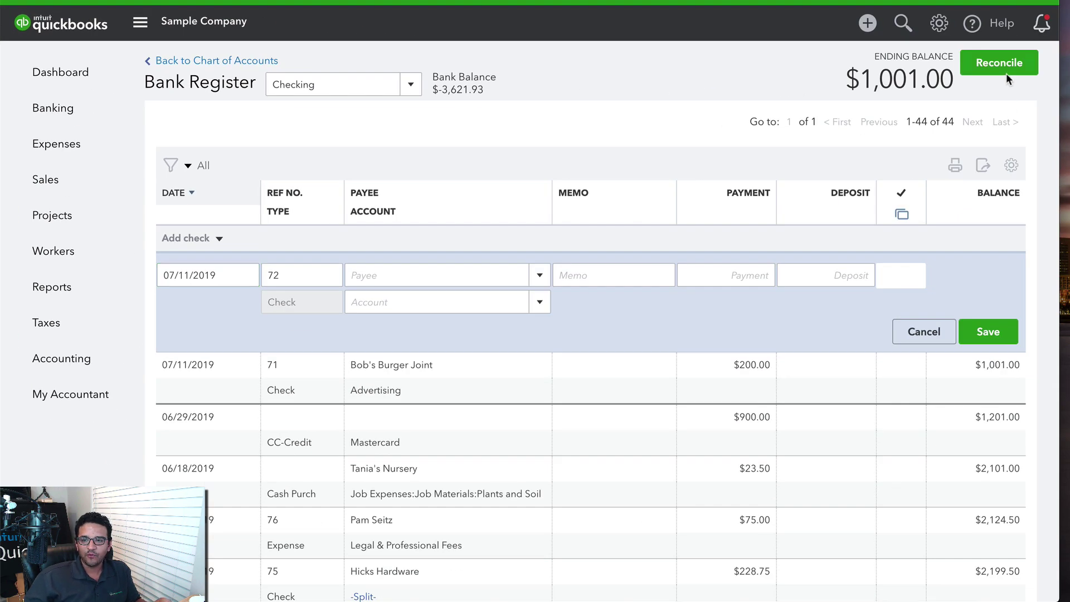
Step: Set up the Checking reconciliation with a 0.00 ending balance and 12/31/2019 ending date, then start it
{"action": "left_click", "coordinate": [1007, 71]}
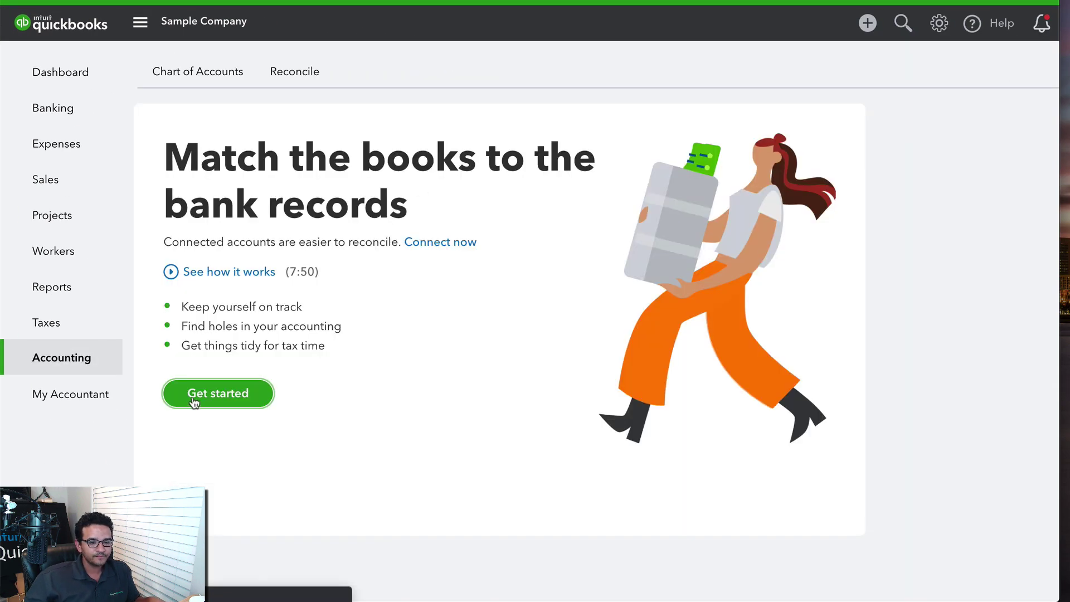
{"action": "left_click", "coordinate": [194, 401]}
{"action": "left_click", "coordinate": [747, 401]}
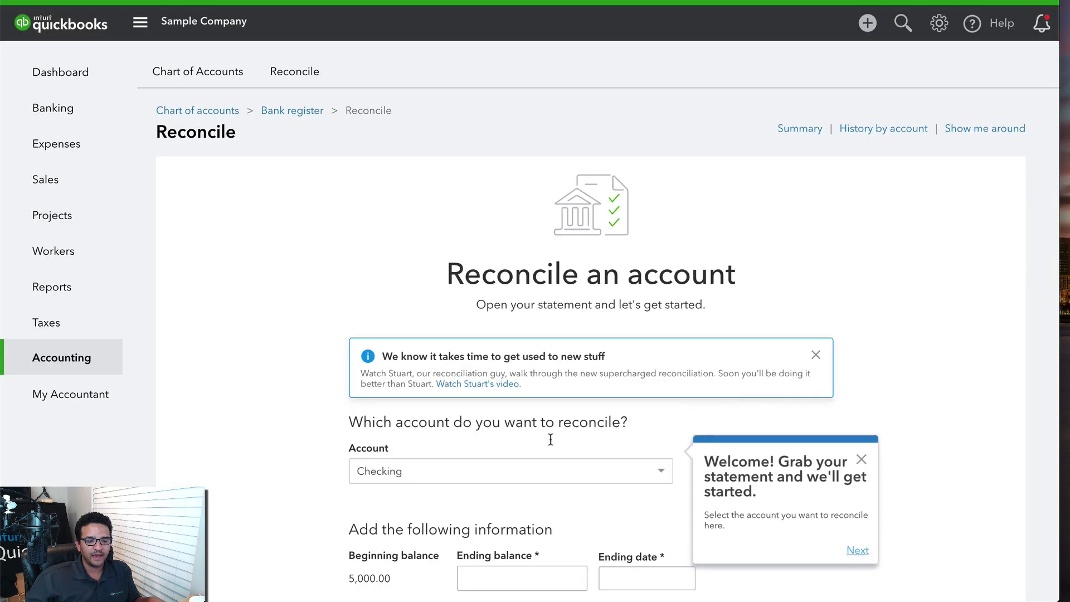
{"action": "scroll", "coordinate": [568, 441], "scroll_direction": "down", "scroll_amount": 2}
{"action": "left_click", "coordinate": [490, 488]}
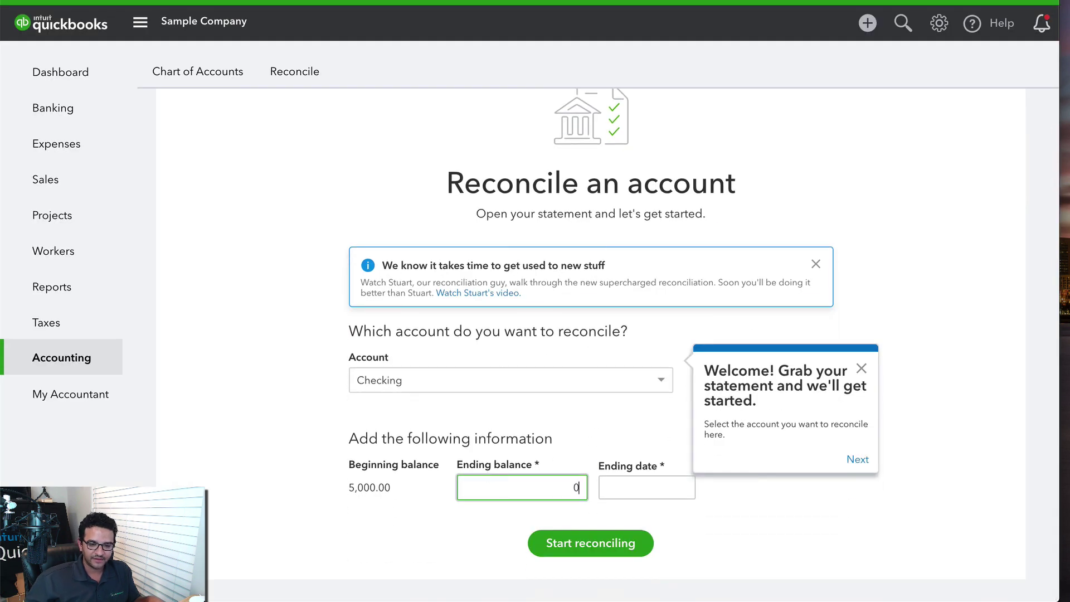
{"action": "type", "text": "0"}
{"action": "key", "text": "Tab"}
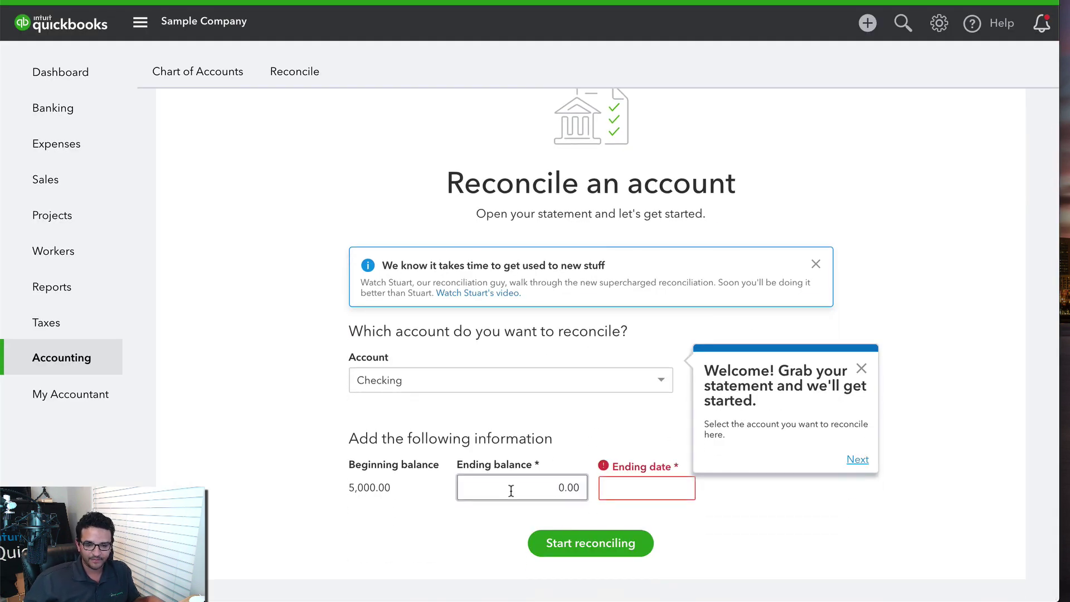
{"action": "left_click", "coordinate": [624, 480]}
{"action": "type", "text": "123"}
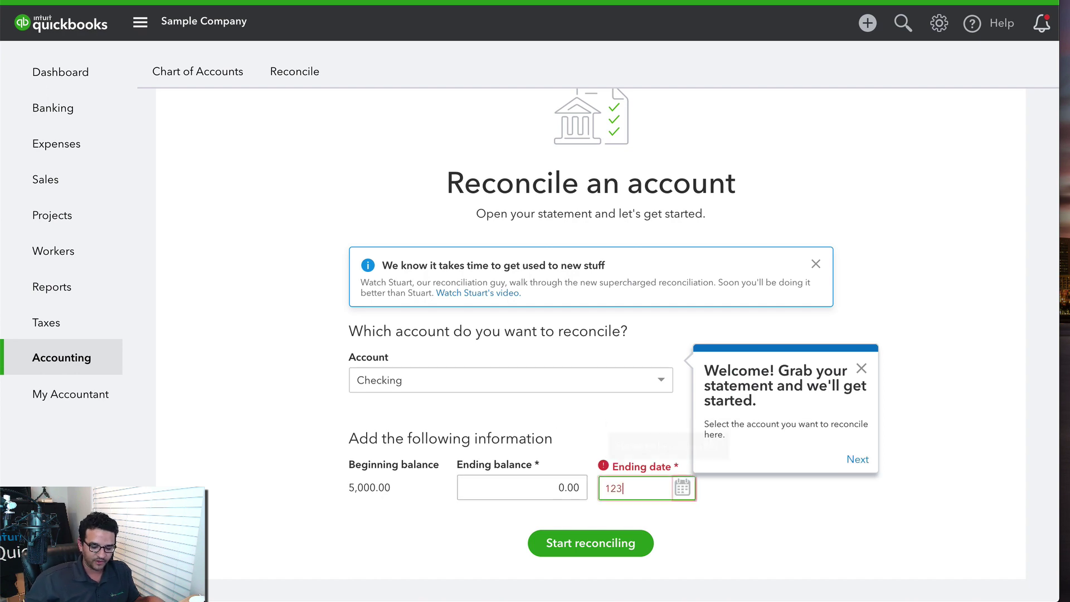
{"action": "type", "text": "12019"}
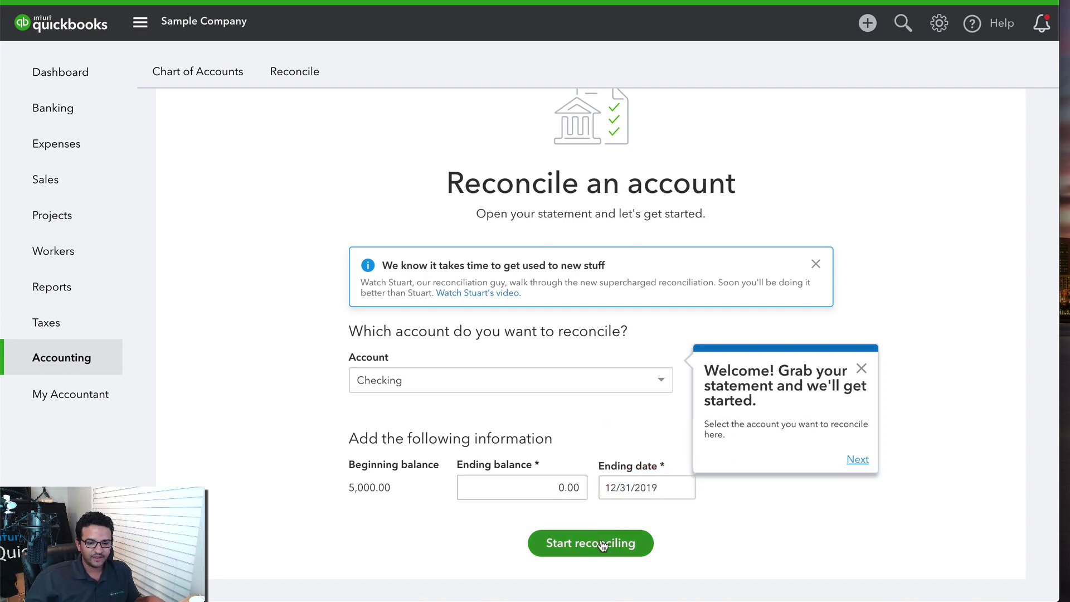
{"action": "left_click", "coordinate": [557, 543]}
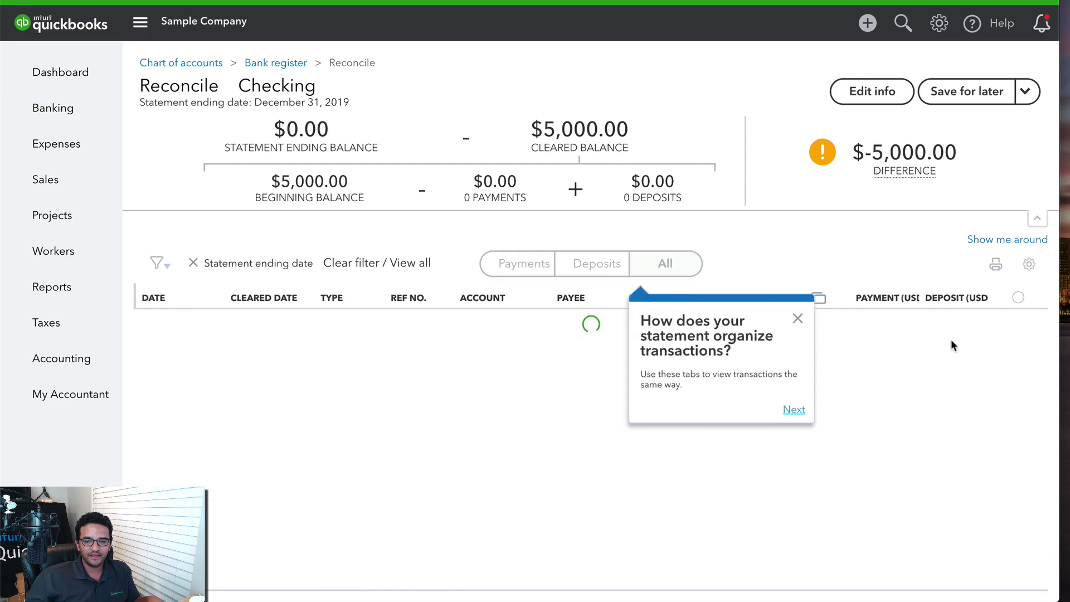
Step: Dismiss the tour tips and clear the 250.00 expense and 38.40 sales tax payment
{"action": "left_click", "coordinate": [798, 319]}
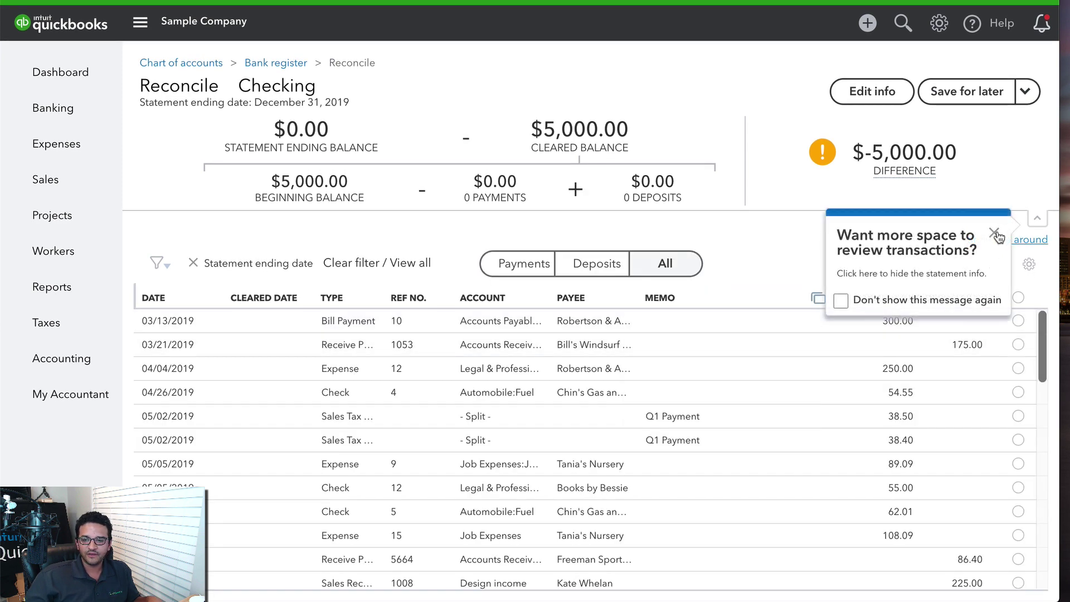
{"action": "left_click", "coordinate": [1000, 233]}
{"action": "left_click", "coordinate": [1018, 367]}
{"action": "left_click", "coordinate": [985, 278]}
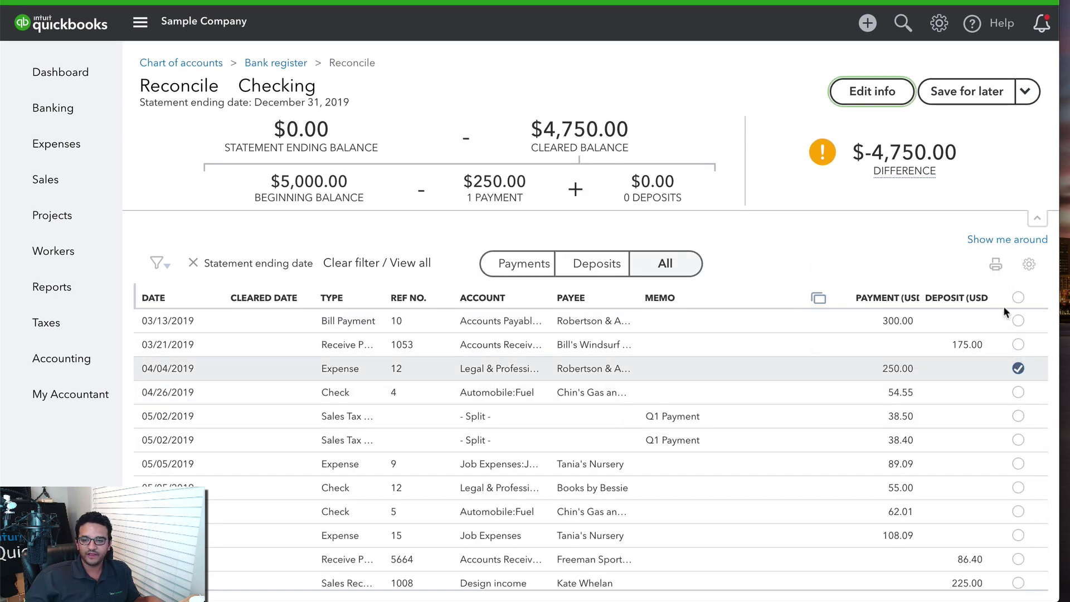
{"action": "left_click", "coordinate": [1019, 439]}
Step: Clear the 86.40, 24.36, 225.00 and 100.00 rows, then exit the DOS reconciliation
{"action": "left_click", "coordinate": [1019, 559]}
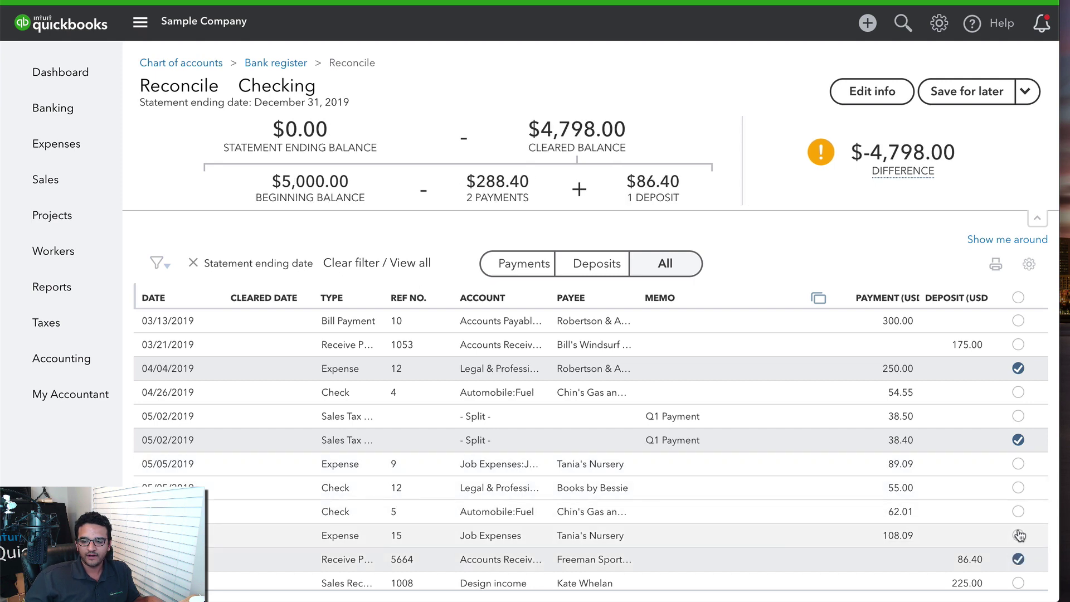
{"action": "scroll", "coordinate": [1021, 532], "scroll_direction": "down", "scroll_amount": 3}
{"action": "left_click", "coordinate": [1018, 515]}
{"action": "left_click", "coordinate": [1018, 443]}
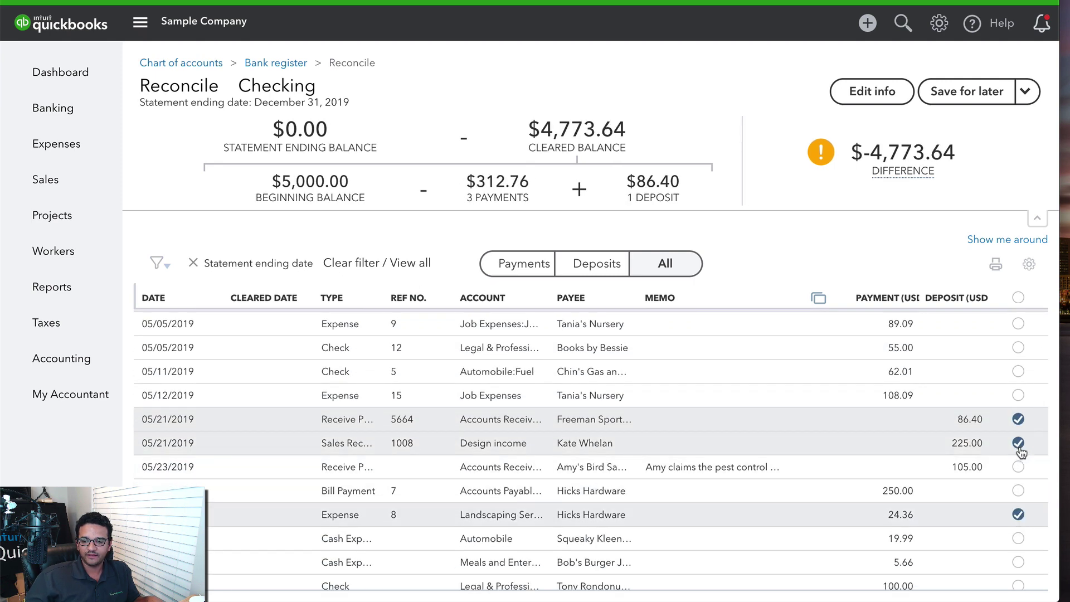
{"action": "left_click", "coordinate": [1019, 585]}
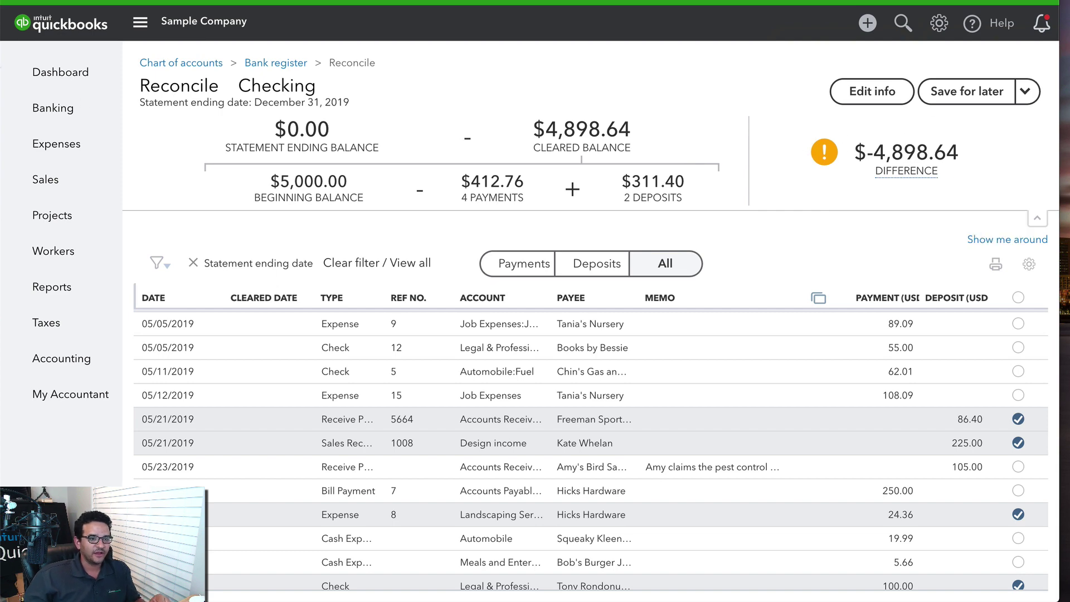
{"action": "key", "text": "Escape"}
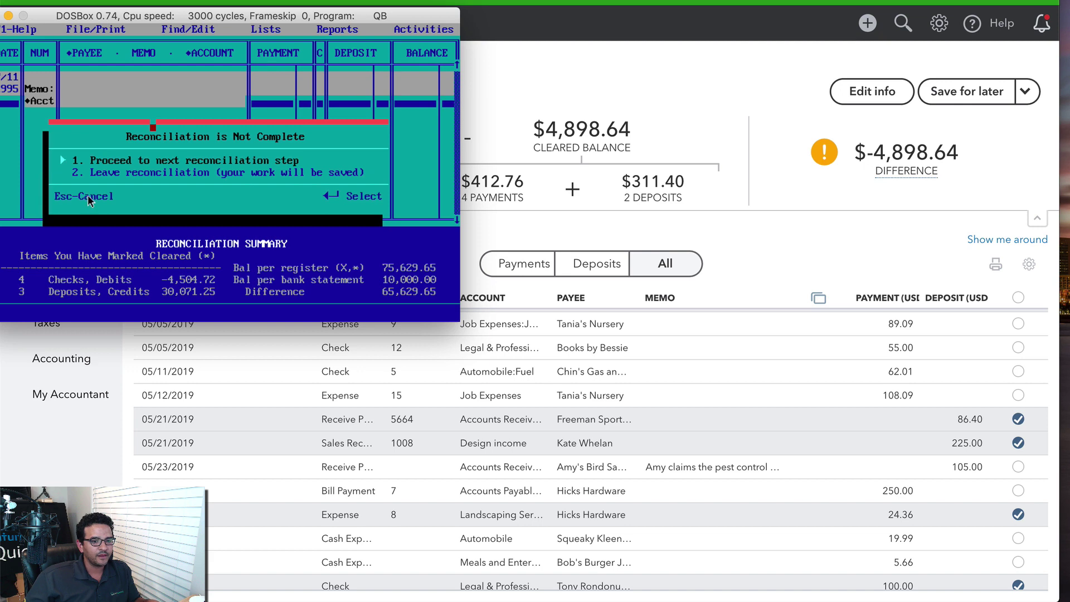
Step: Leave the DOS reconciliation with work saved and start new invoice 0000101 via Invoicing/Receivables
{"action": "left_click", "coordinate": [200, 172]}
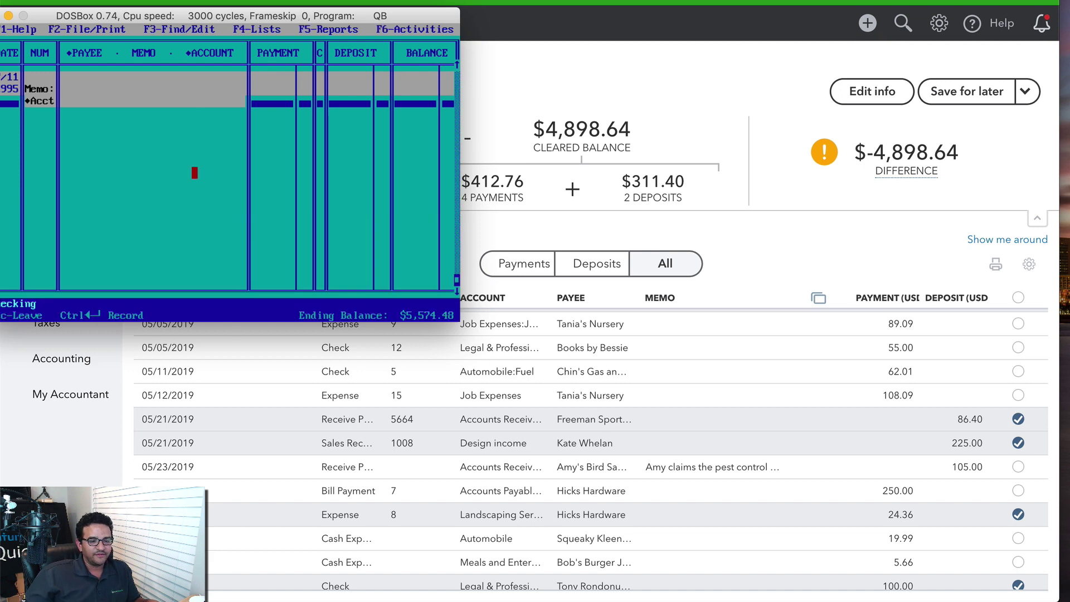
{"action": "key", "text": "Escape"}
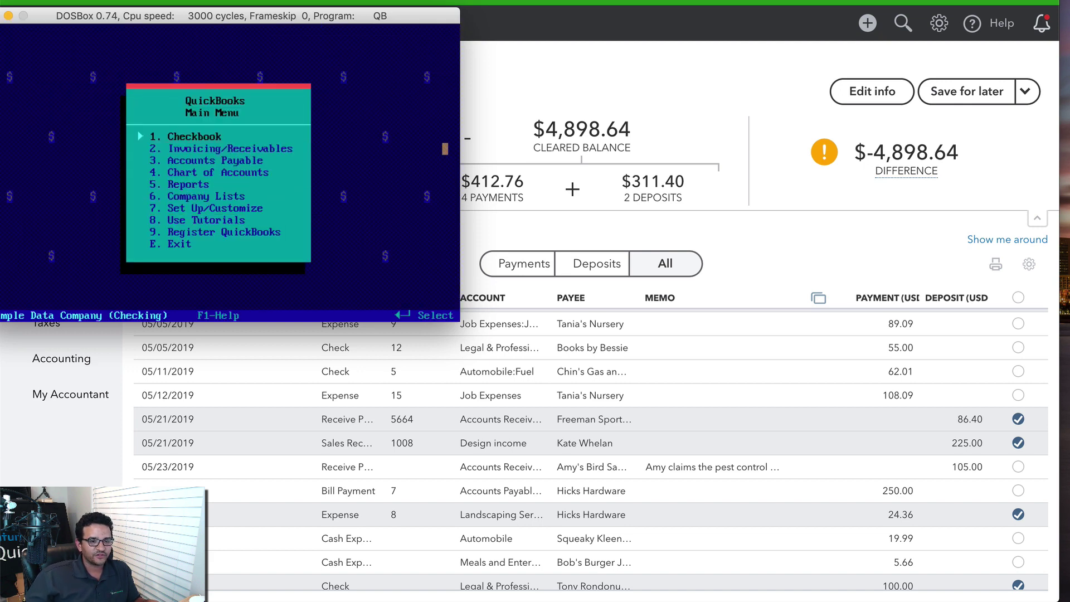
{"action": "left_click", "coordinate": [193, 148]}
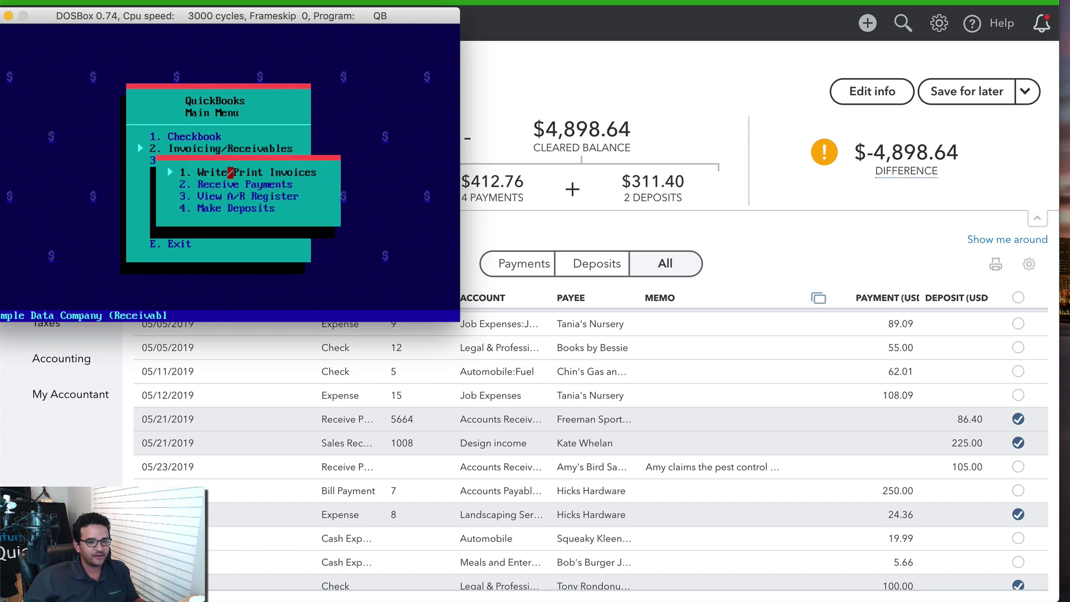
{"action": "left_click", "coordinate": [213, 172]}
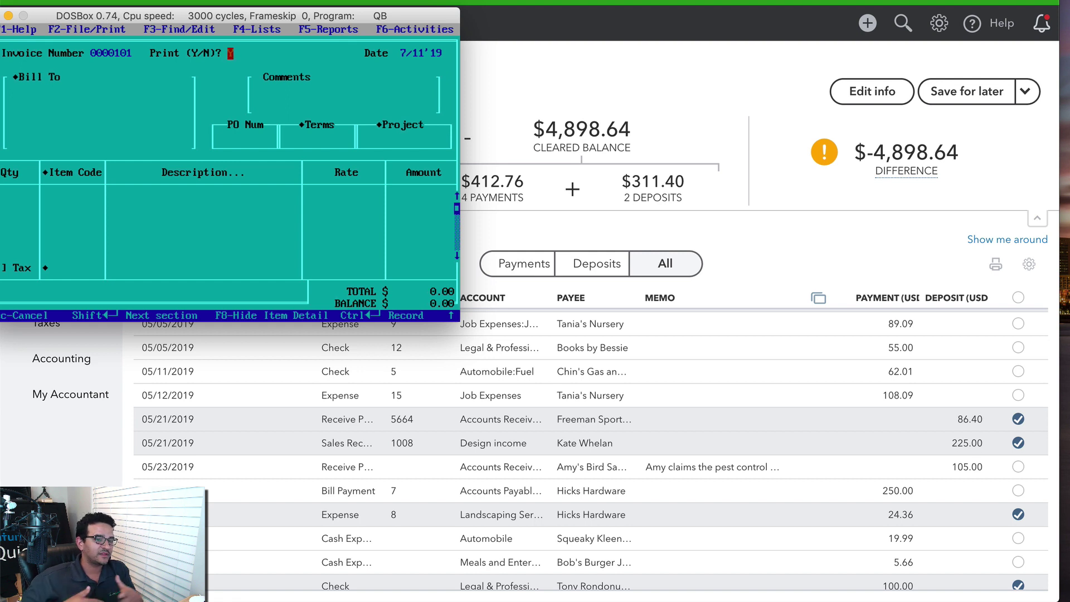
Step: Set the invoice to print (Y) and bill it to Valesha's Boutique from the customer list
{"action": "type", "text": "Y"}
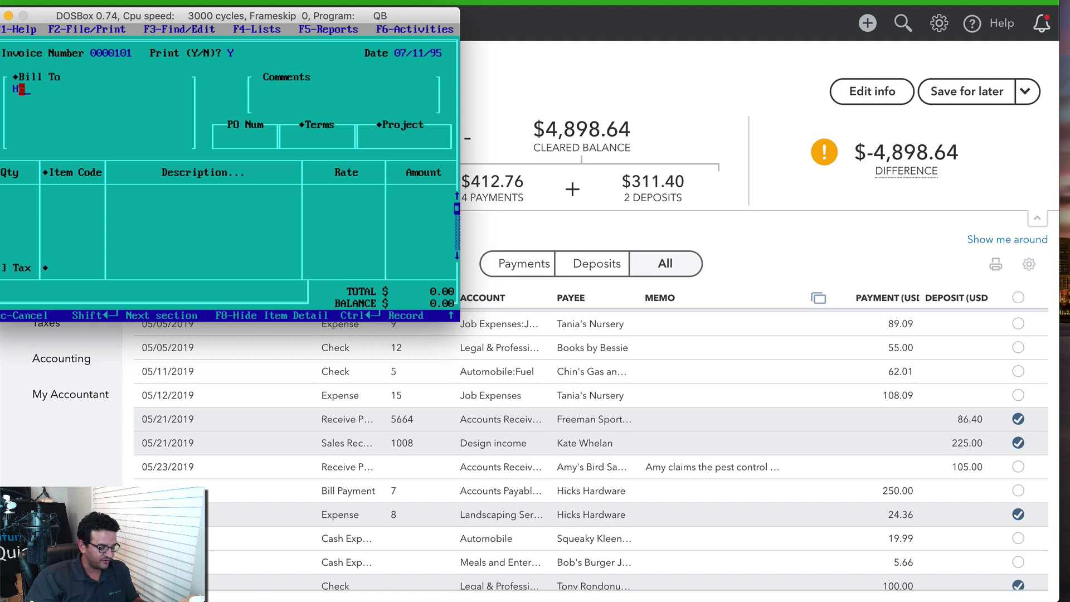
{"action": "key", "text": "Return"}
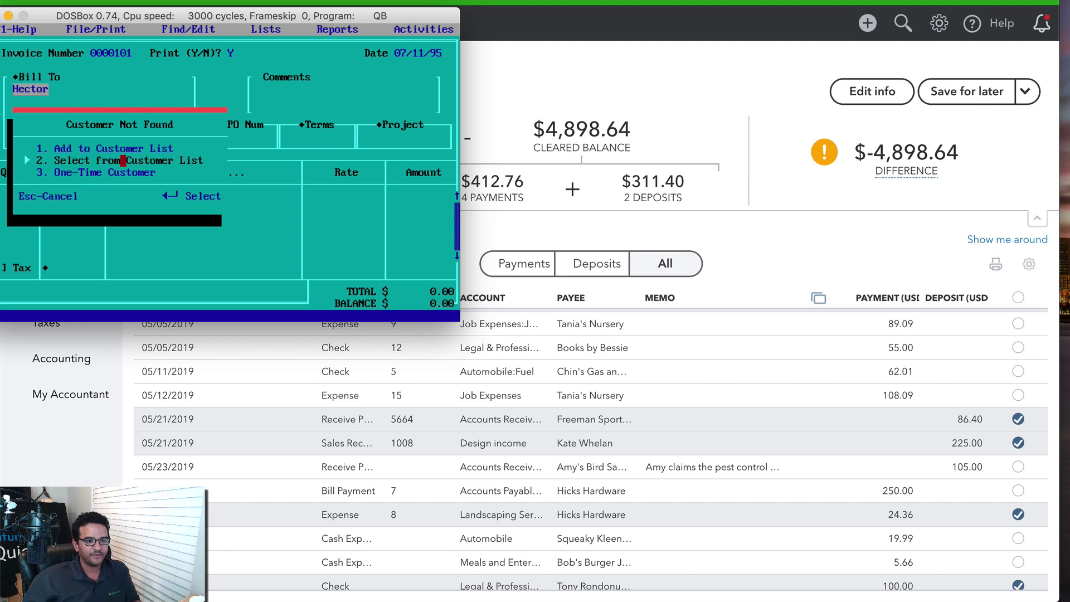
{"action": "left_click", "coordinate": [100, 160]}
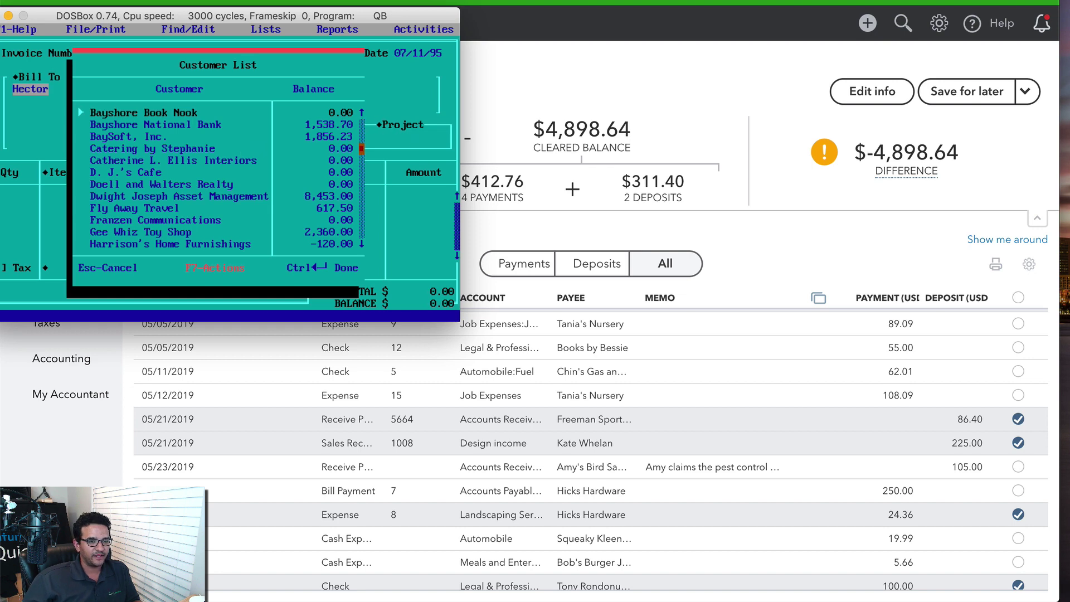
{"action": "left_click_drag", "start_coordinate": [361, 148], "coordinate": [361, 232]}
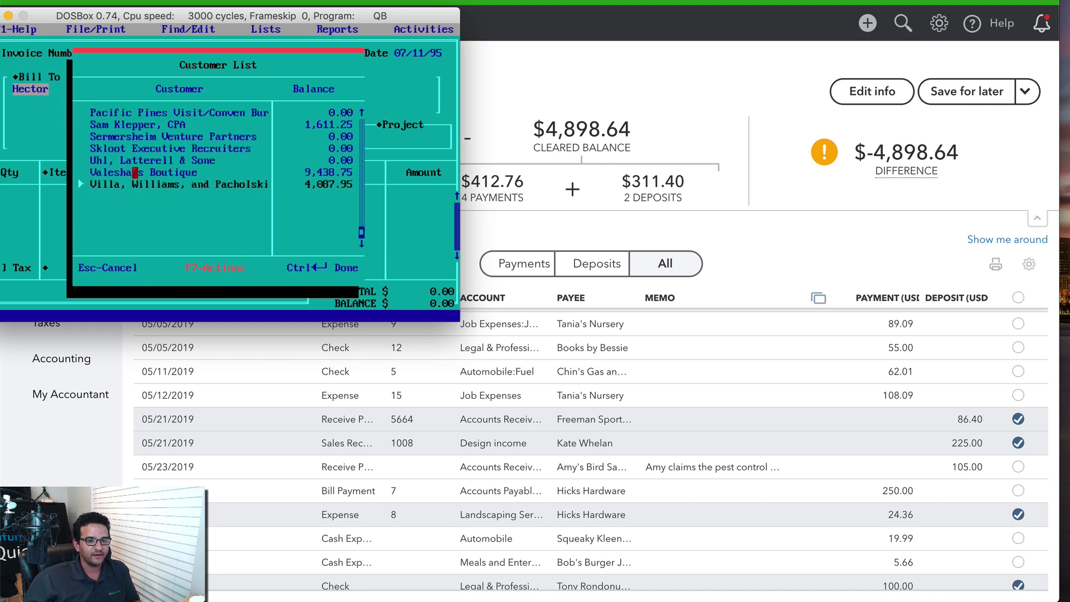
{"action": "left_click", "coordinate": [134, 173]}
{"action": "left_click", "coordinate": [147, 172]}
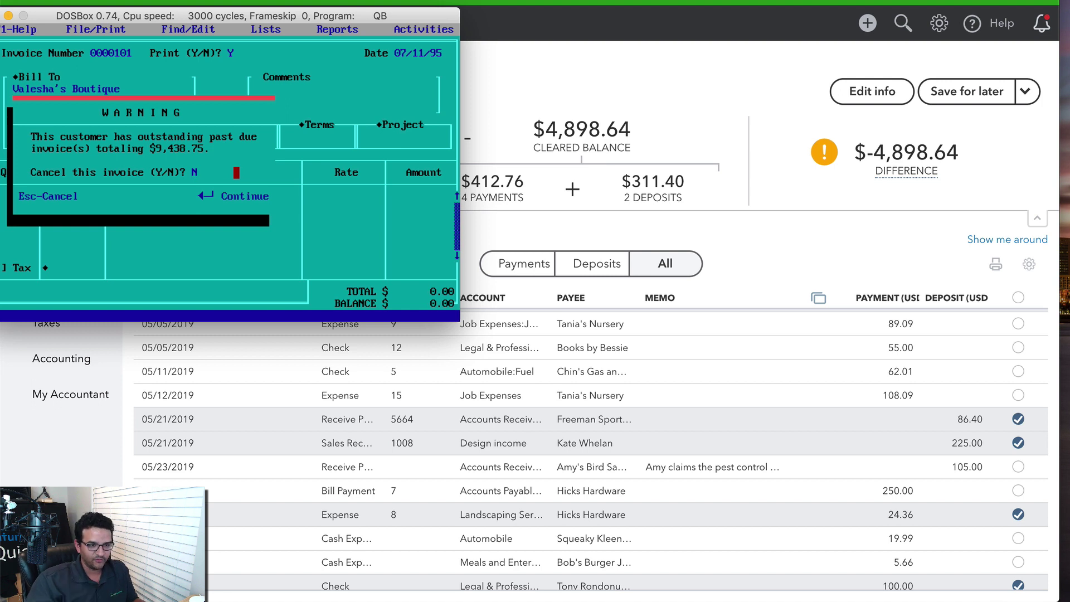
Step: Pass the past-due warning, go to PO Num (1544), clear the Project field, and reopen Write/Print Invoices
{"action": "key", "text": "Return"}
{"action": "left_click", "coordinate": [265, 89]}
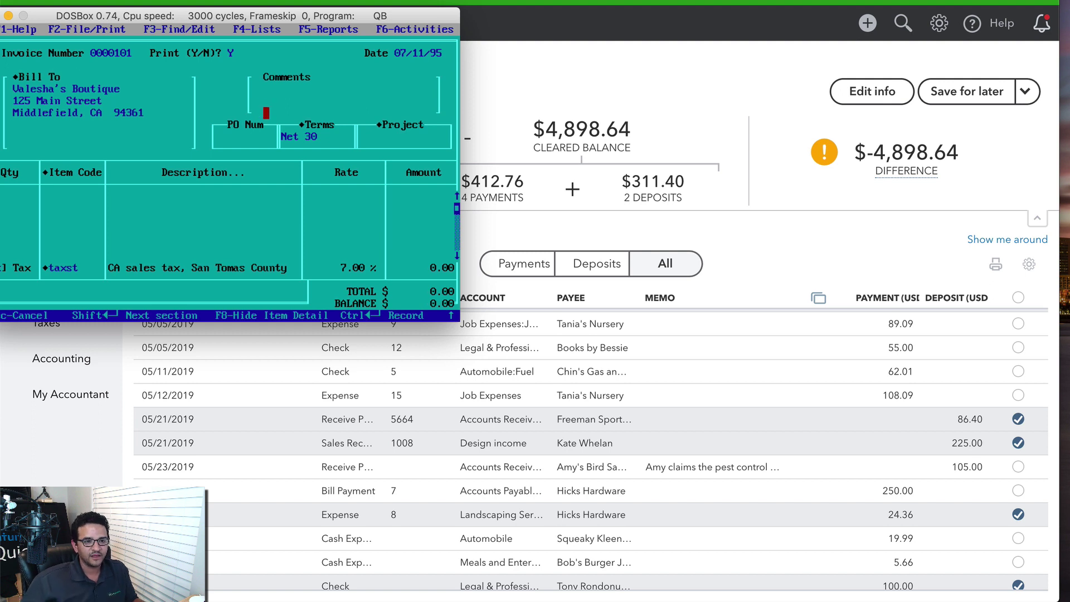
{"action": "left_click", "coordinate": [266, 137]}
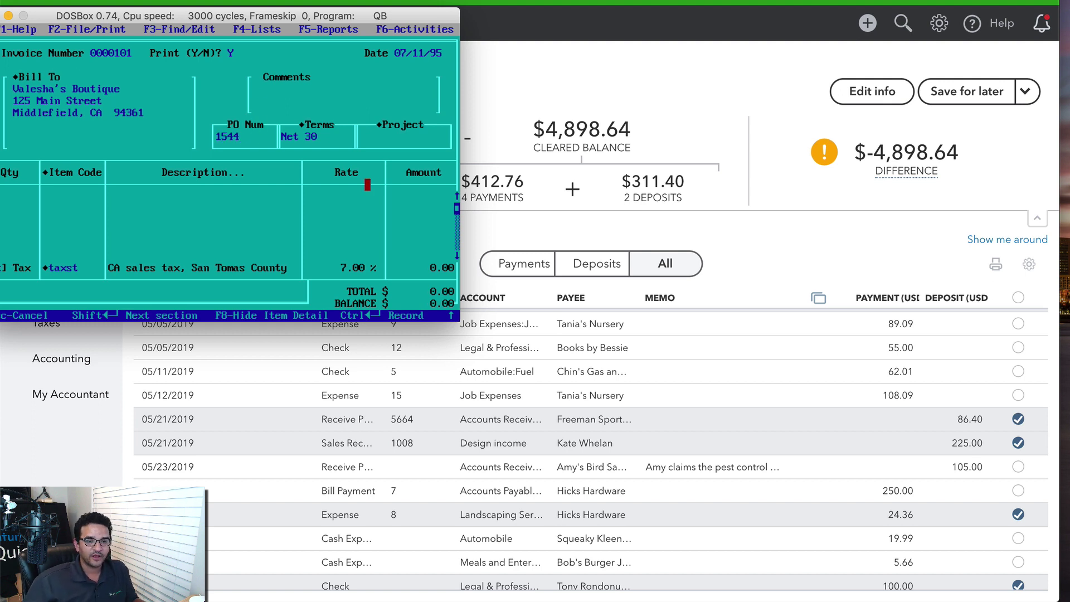
{"action": "left_click", "coordinate": [397, 137]}
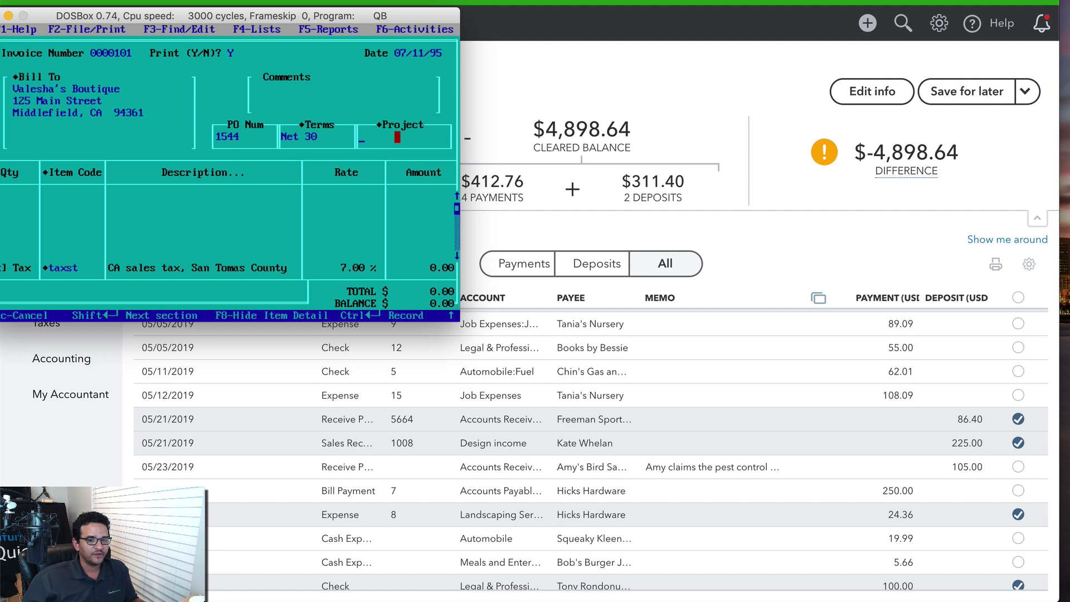
{"action": "type", "text": "ddd"}
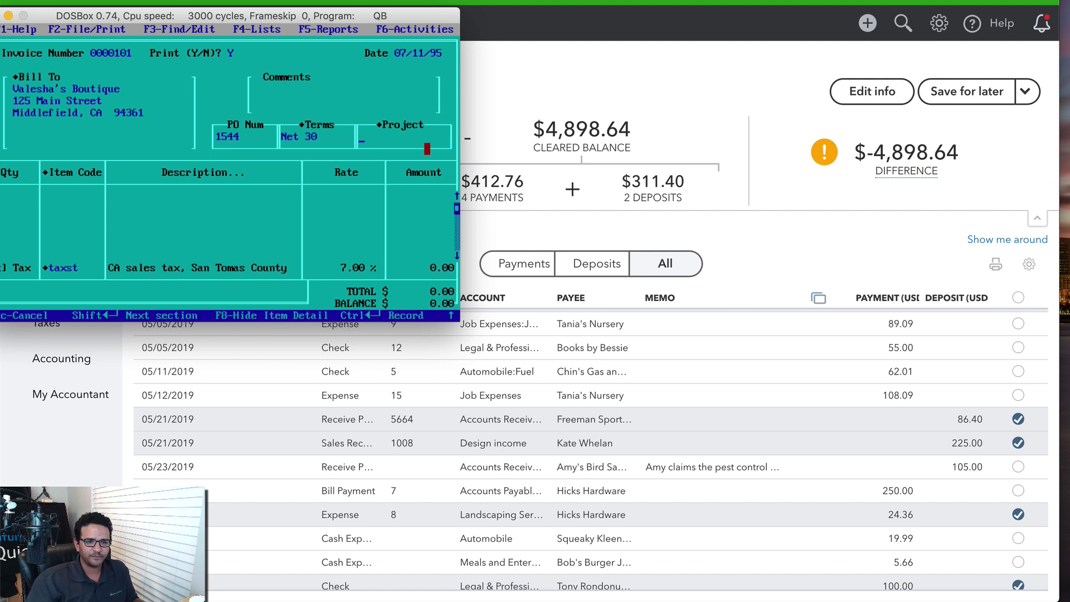
{"action": "type", "text": "d"}
{"action": "key", "text": "BackSpace"}
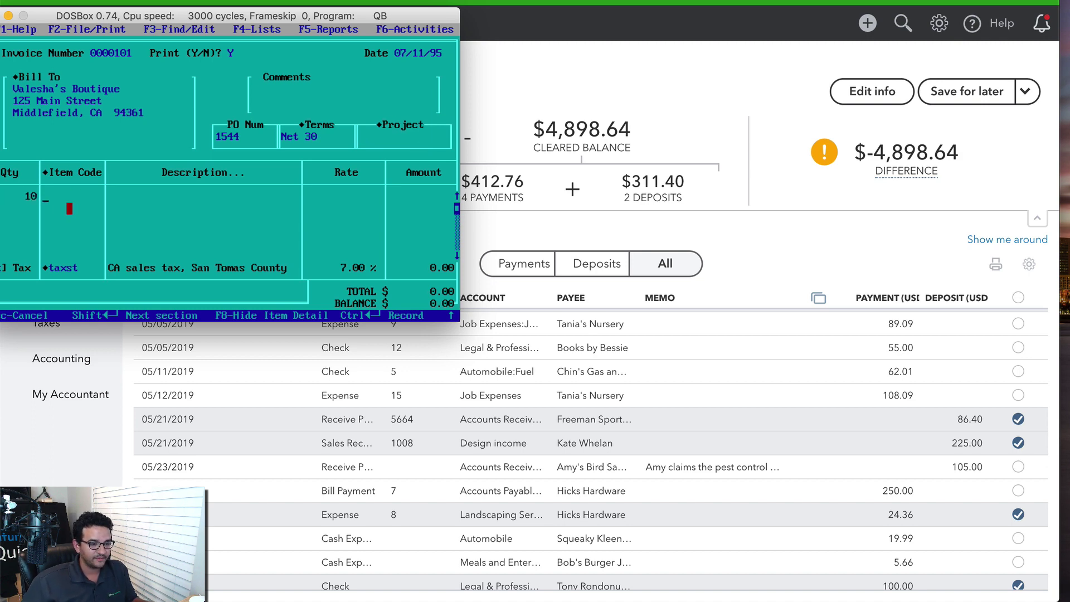
{"action": "key", "text": "Escape"}
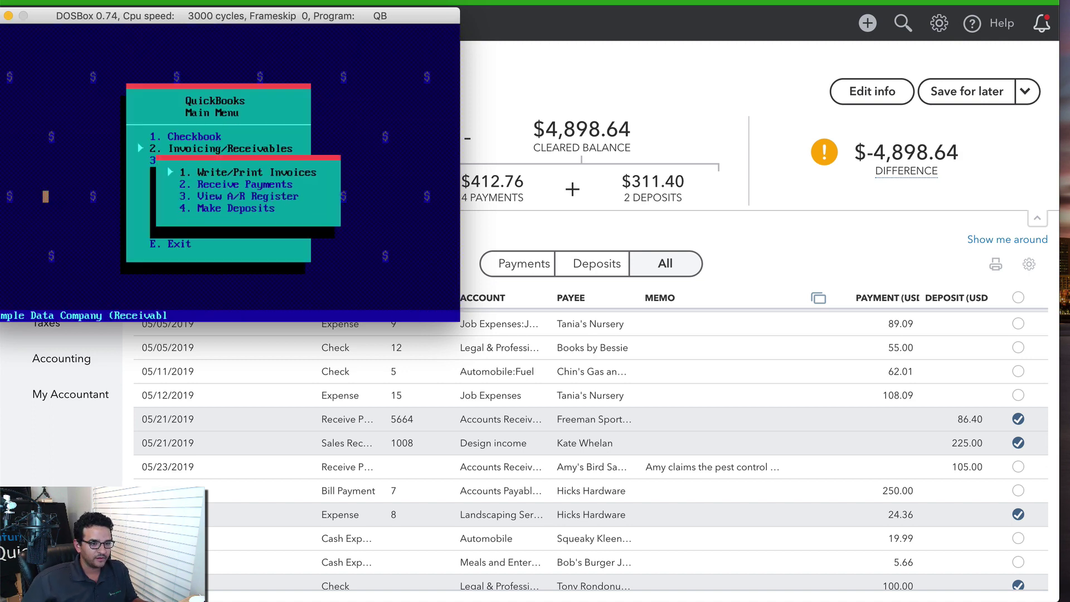
{"action": "left_click", "coordinate": [279, 172]}
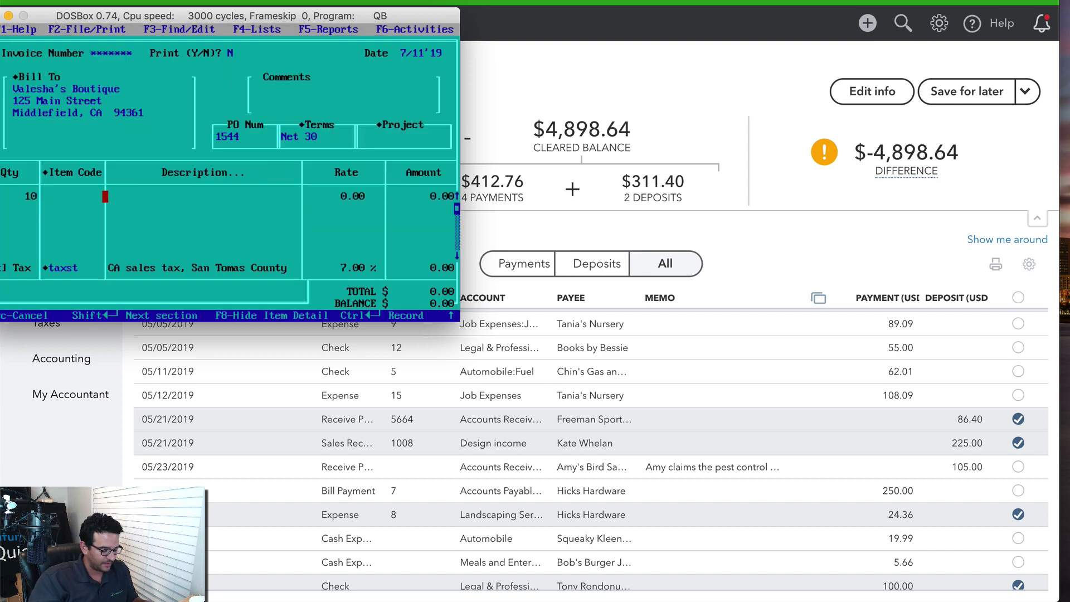
Step: Add the custom mugs item to the invoice line from the item list
{"action": "key", "text": "Return"}
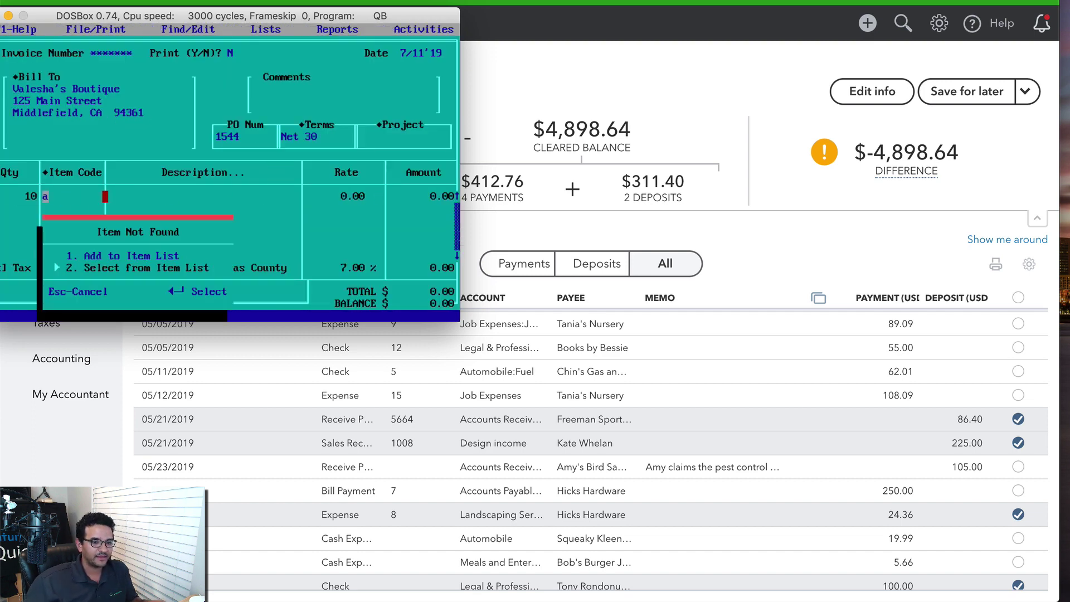
{"action": "left_click", "coordinate": [123, 268]}
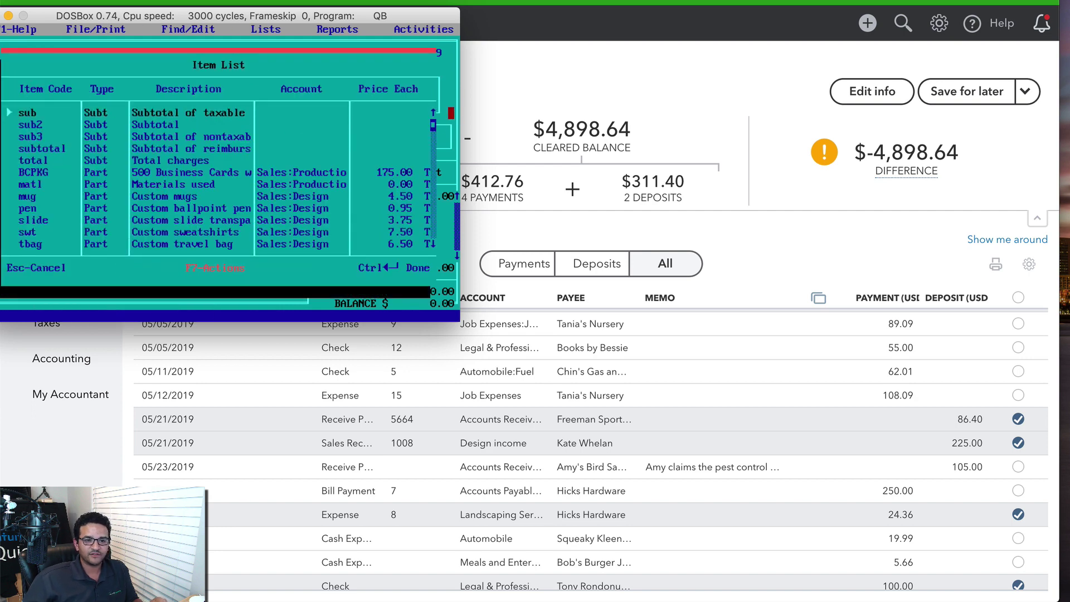
{"action": "left_click", "coordinate": [429, 172]}
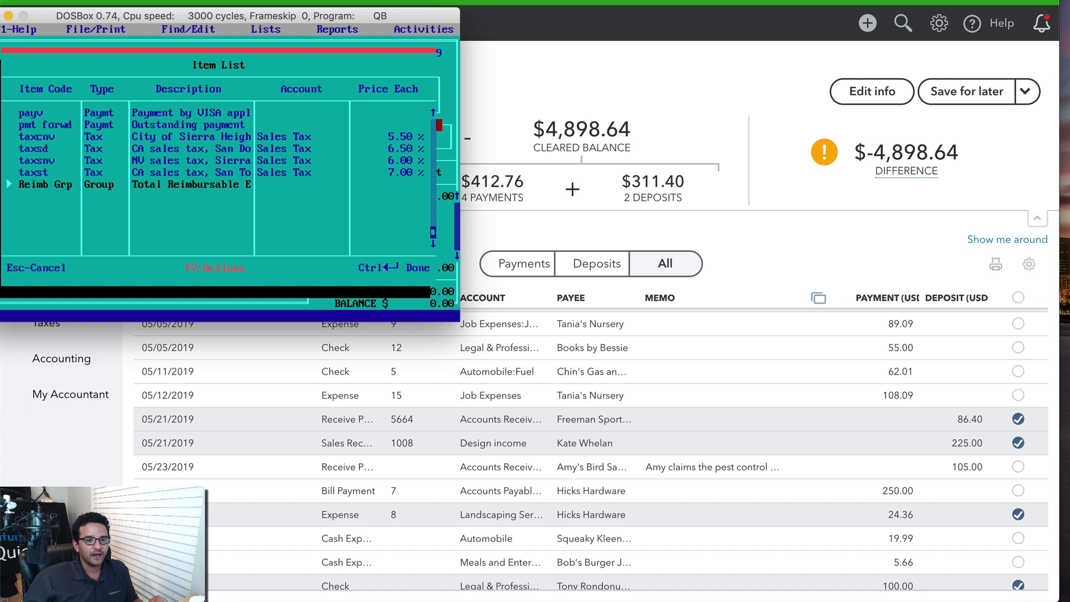
{"action": "left_click", "coordinate": [433, 137]}
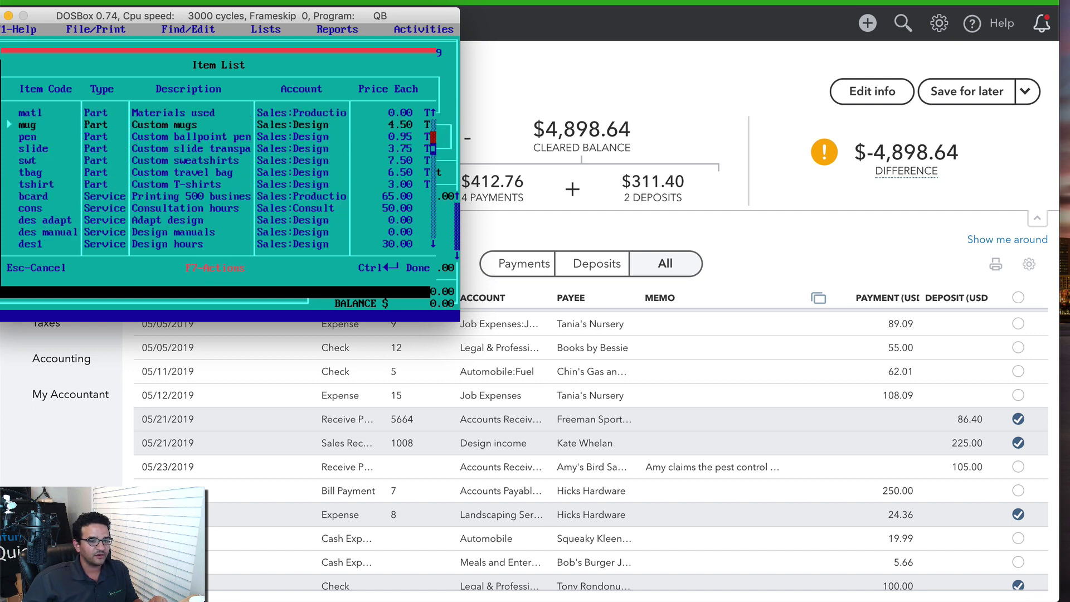
{"action": "double_click", "coordinate": [159, 125]}
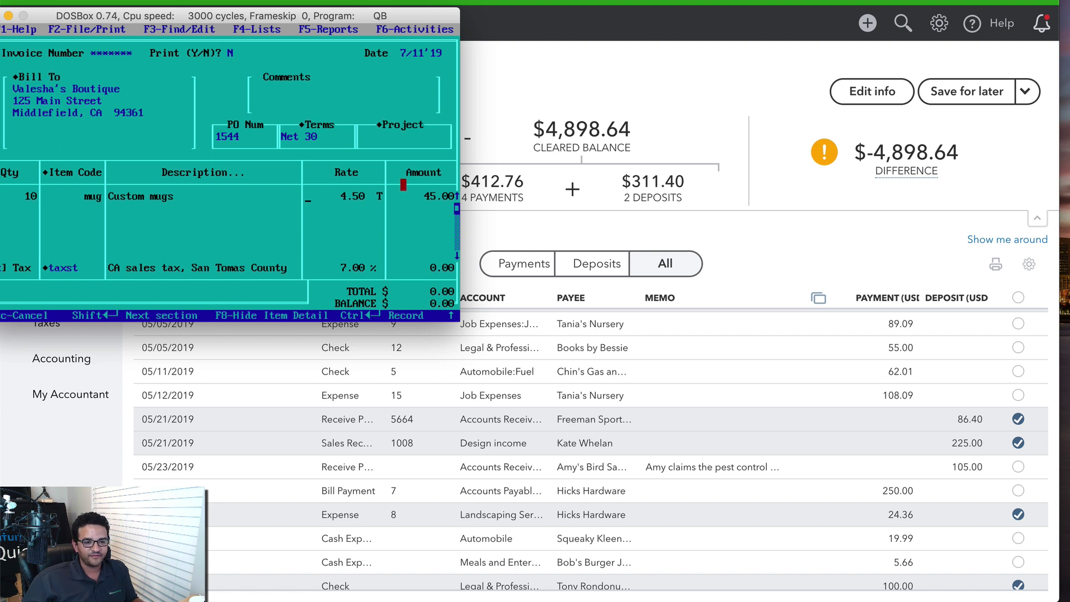
Step: Make the mugs line taxable (Y) and record the 48.15 invoice, returning to QuickBooks Online
{"action": "type", "text": "N"}
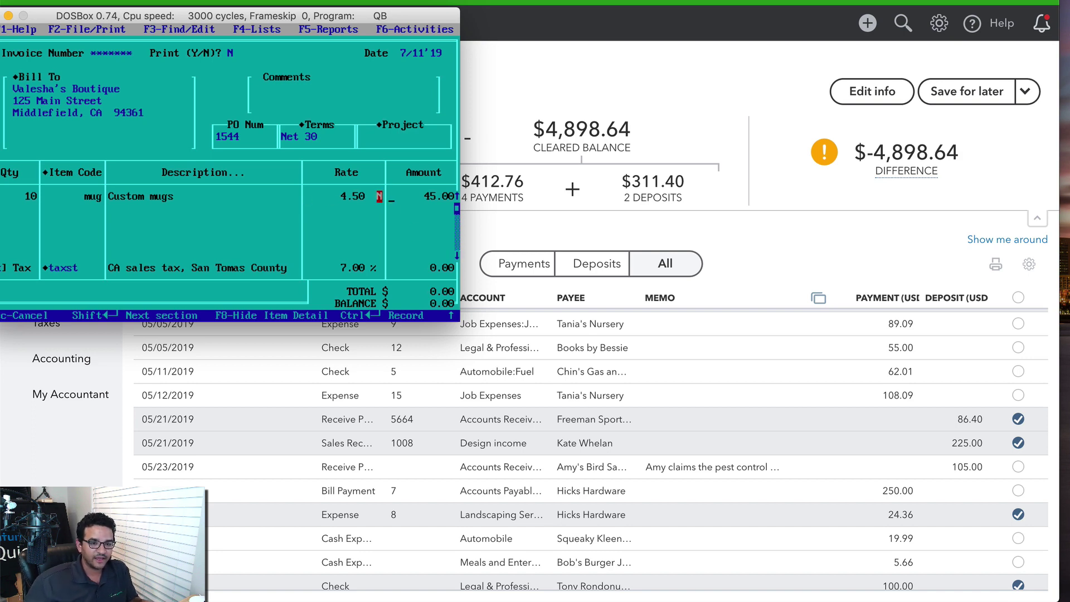
{"action": "type", "text": "Y"}
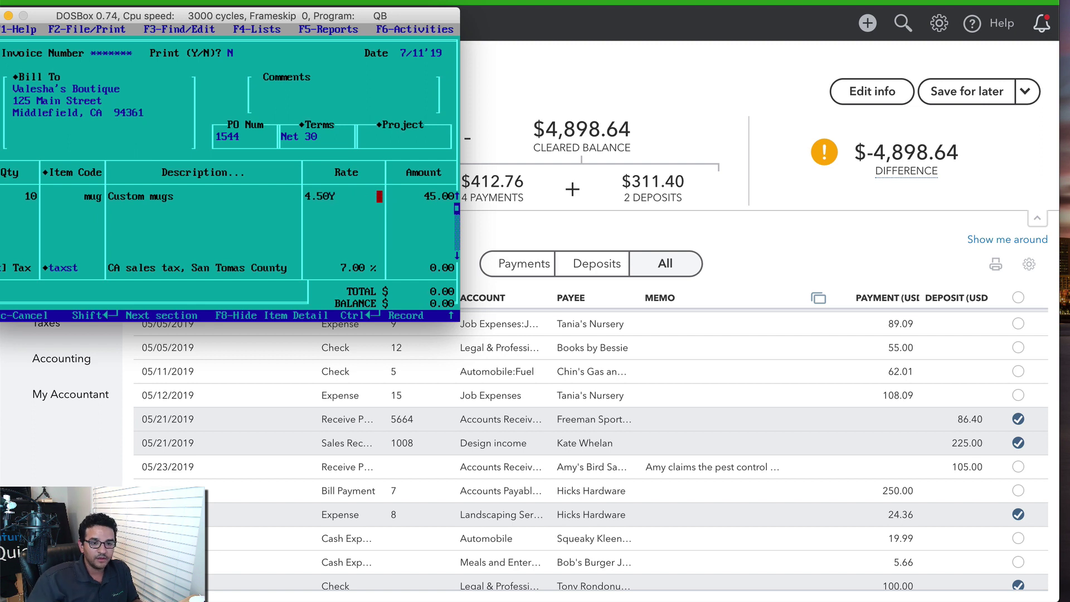
{"action": "key", "text": "Tab"}
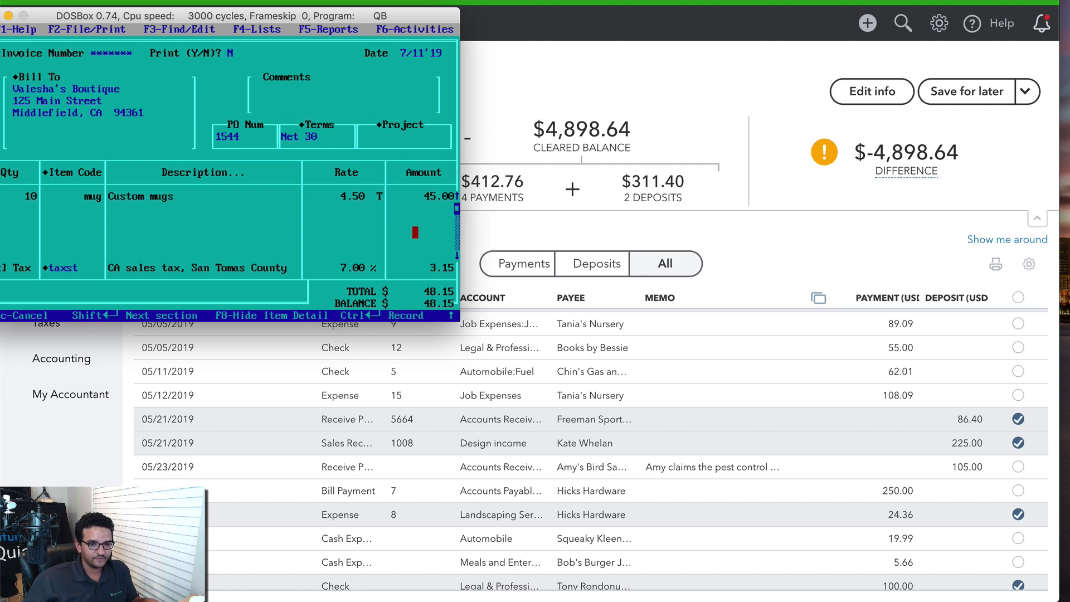
{"action": "key", "text": "shift+Tab"}
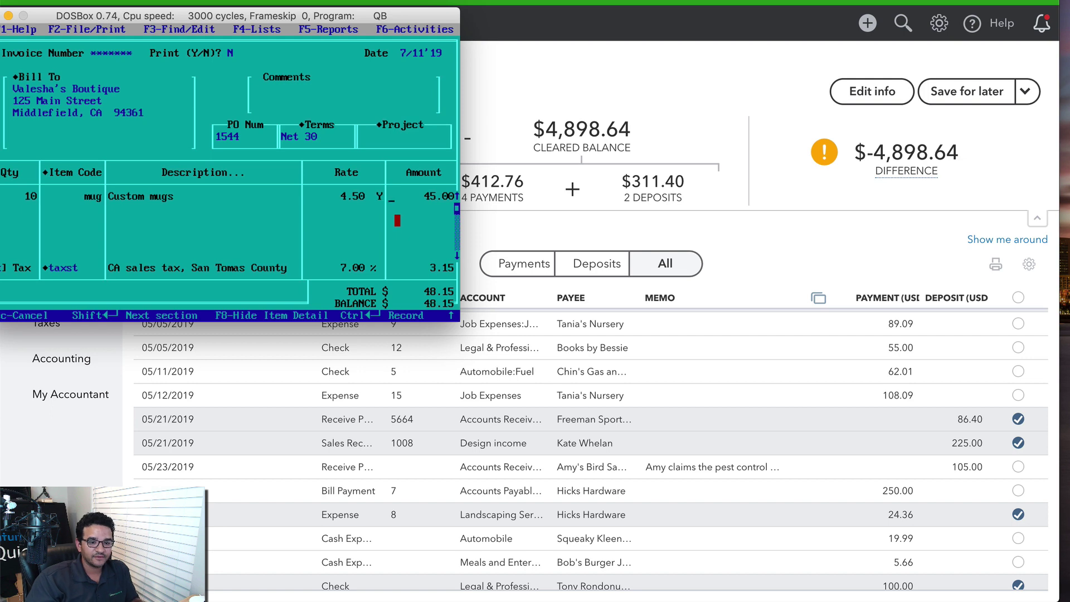
{"action": "left_click", "coordinate": [289, 220]}
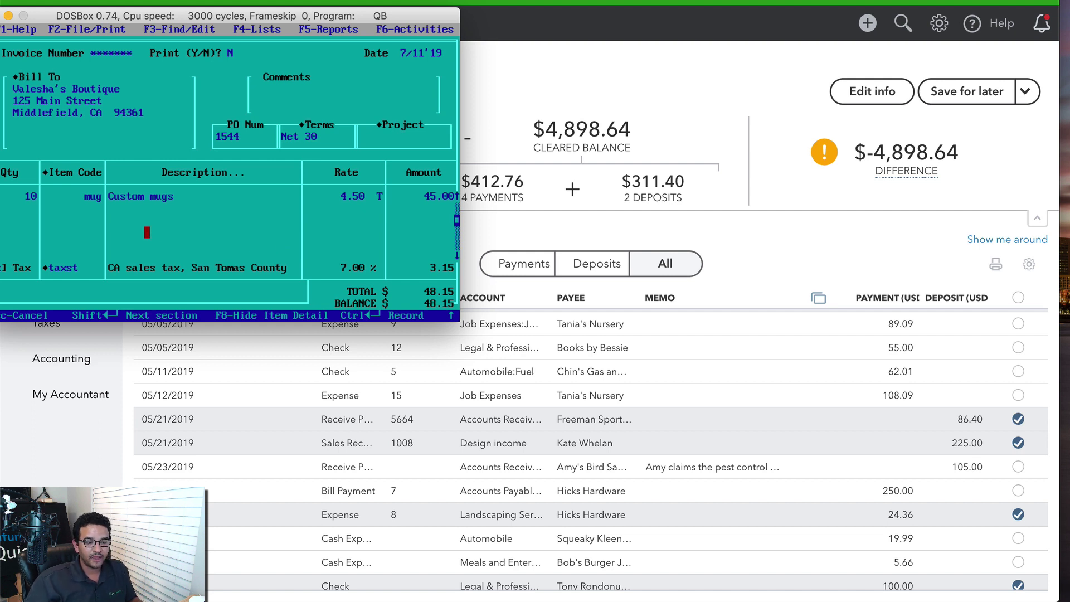
{"action": "key", "text": "ctrl+Return"}
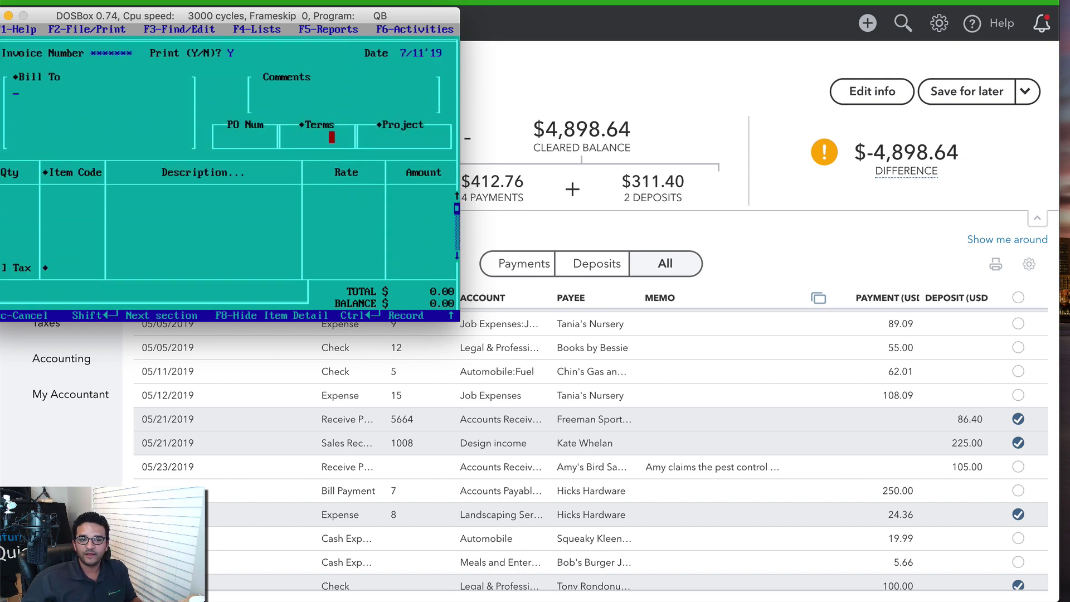
{"action": "key", "text": "super+Tab"}
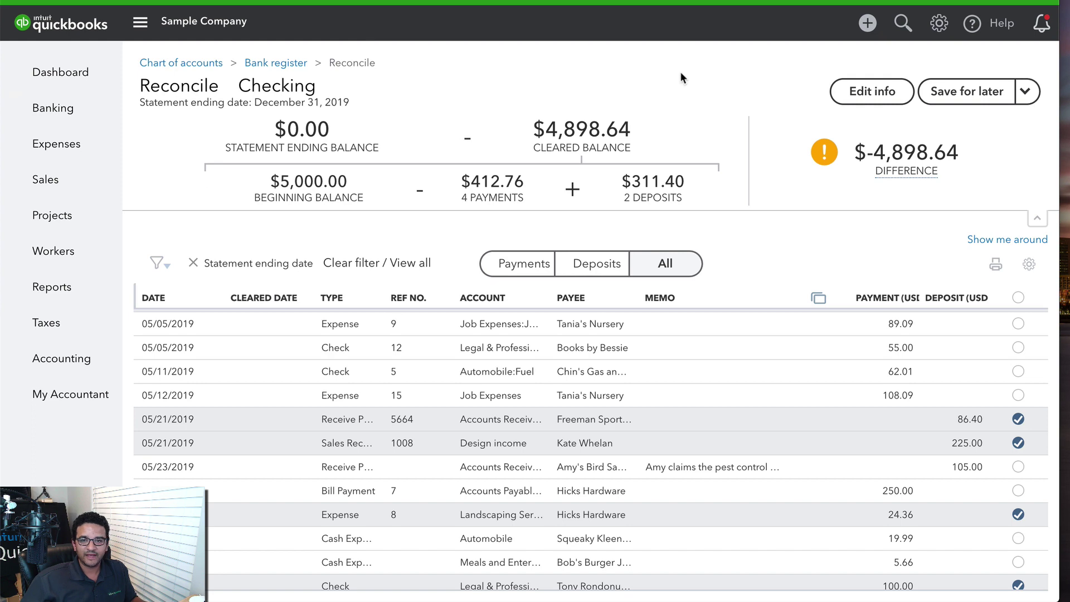
Step: Start a new invoice for customer Cool Cars
{"action": "left_click", "coordinate": [867, 23]}
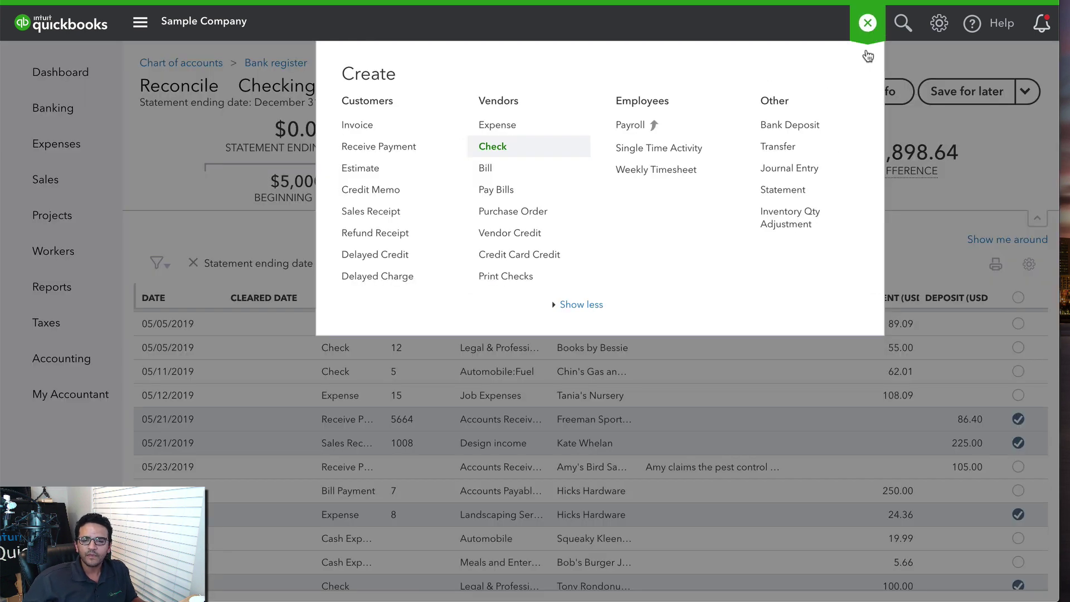
{"action": "left_click", "coordinate": [366, 126]}
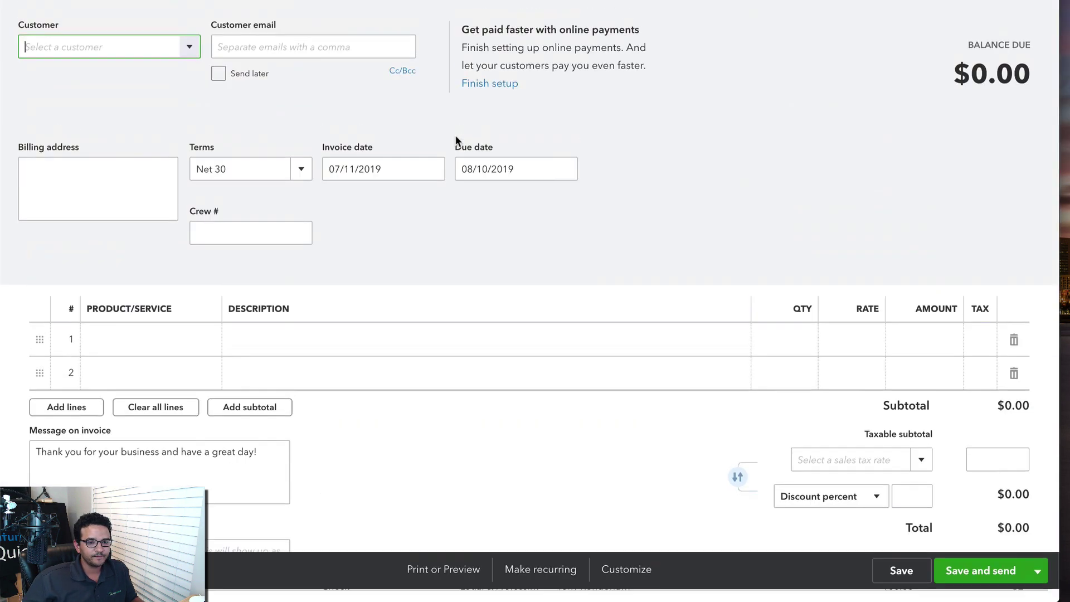
{"action": "left_click", "coordinate": [188, 59]}
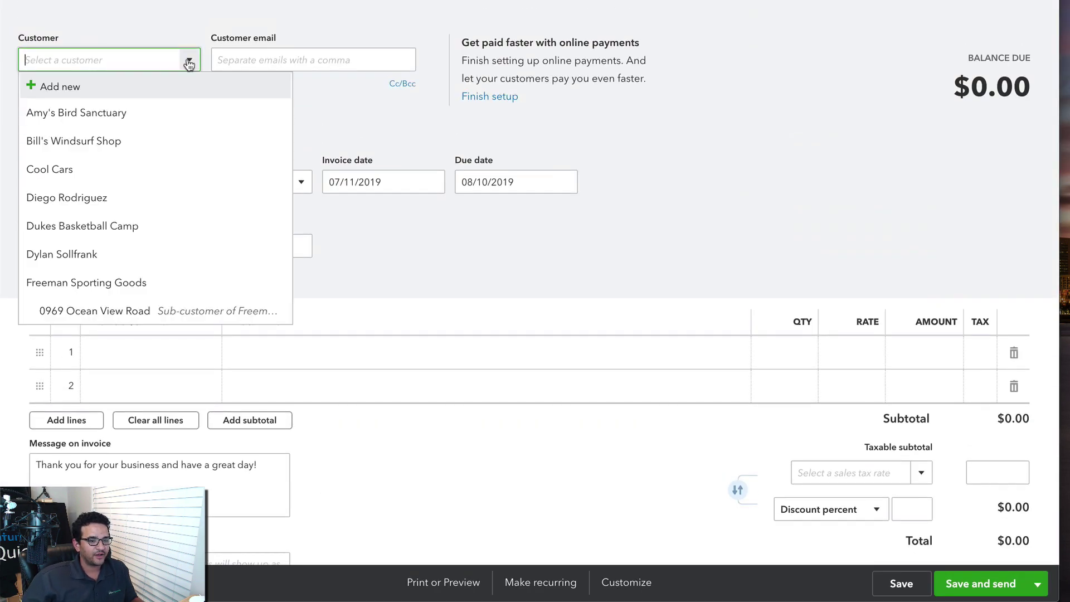
{"action": "left_click", "coordinate": [61, 170]}
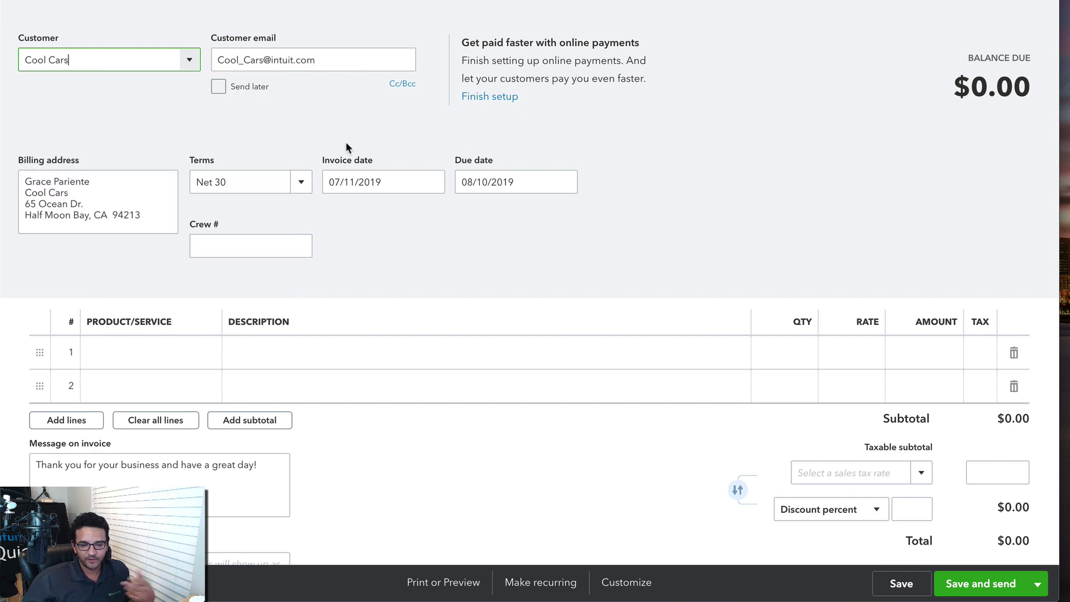
Step: Add a taxable Design line with the rate changed from 75 to 50
{"action": "left_click", "coordinate": [202, 353]}
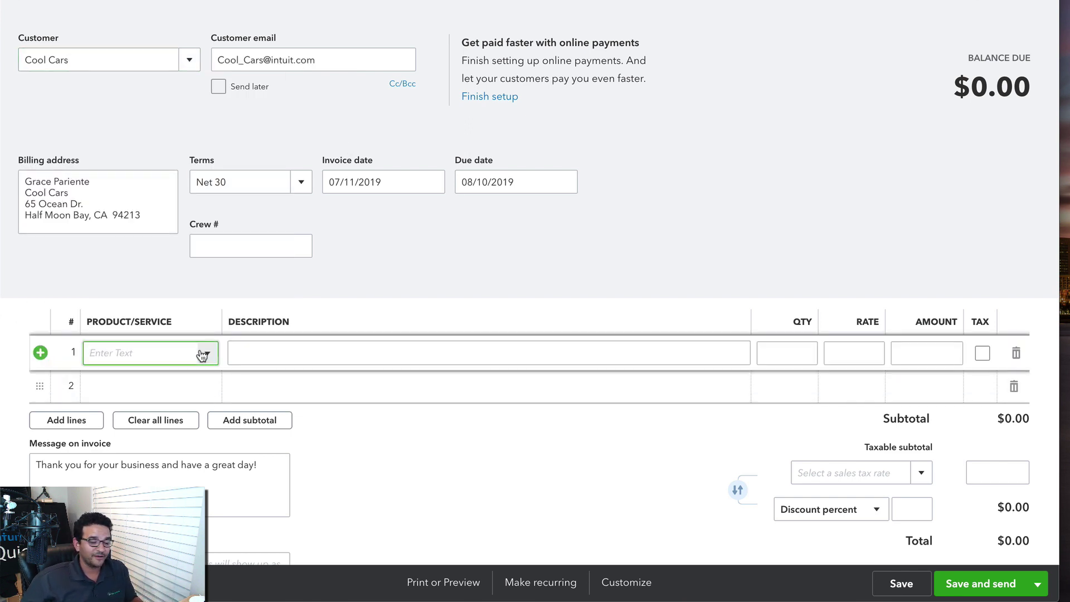
{"action": "left_click", "coordinate": [204, 353]}
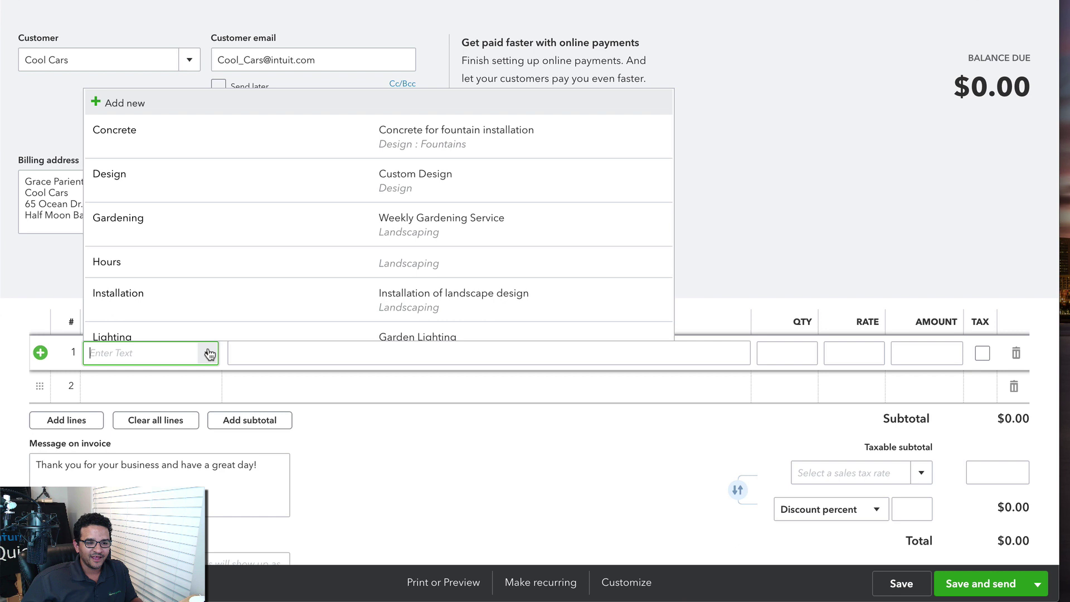
{"action": "left_click", "coordinate": [122, 169]}
{"action": "double_click", "coordinate": [870, 352]}
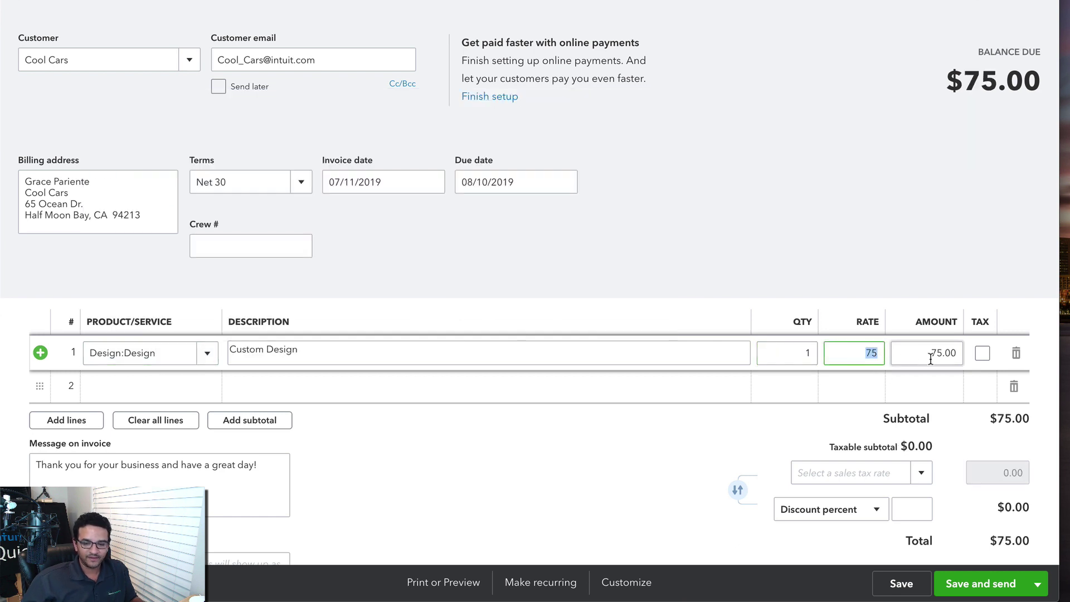
{"action": "type", "text": "50"}
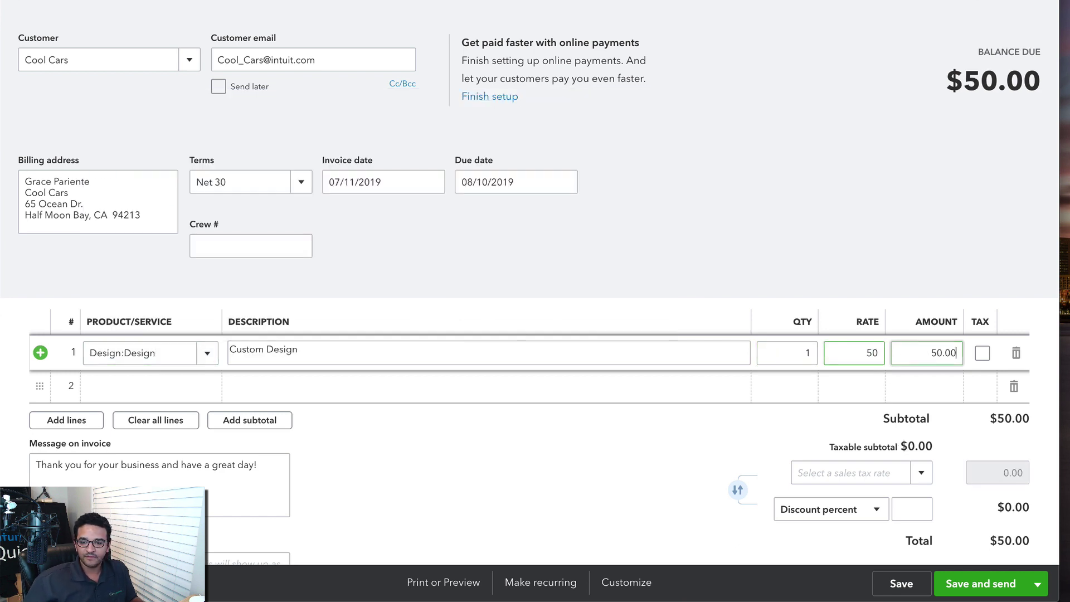
{"action": "key", "text": "Tab"}
{"action": "left_click", "coordinate": [982, 354]}
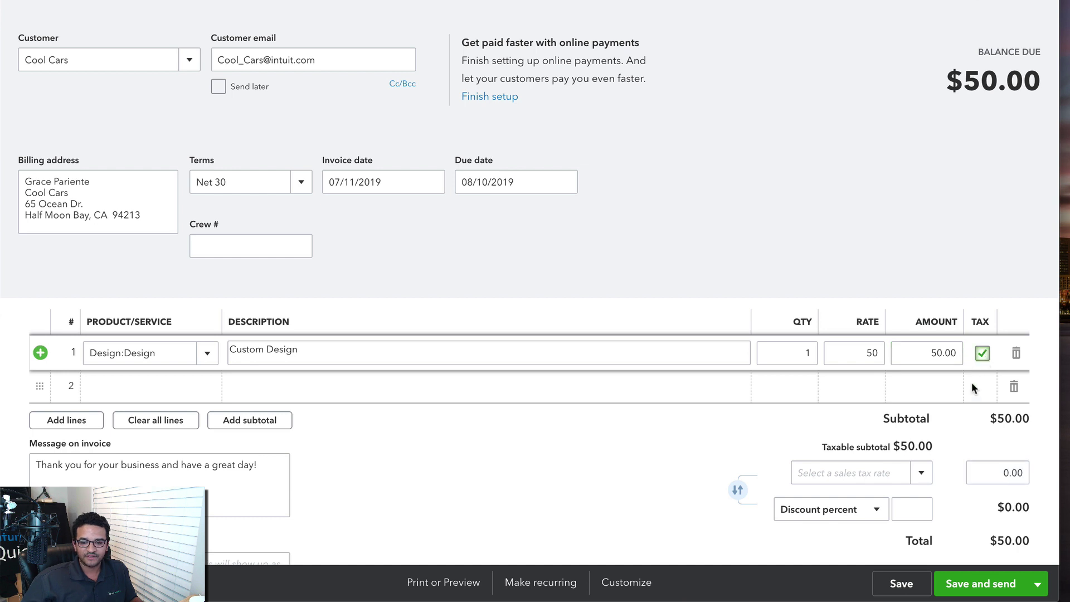
Step: Apply California 8% sales tax and save and close the $54.00 invoice
{"action": "left_click", "coordinate": [921, 473]}
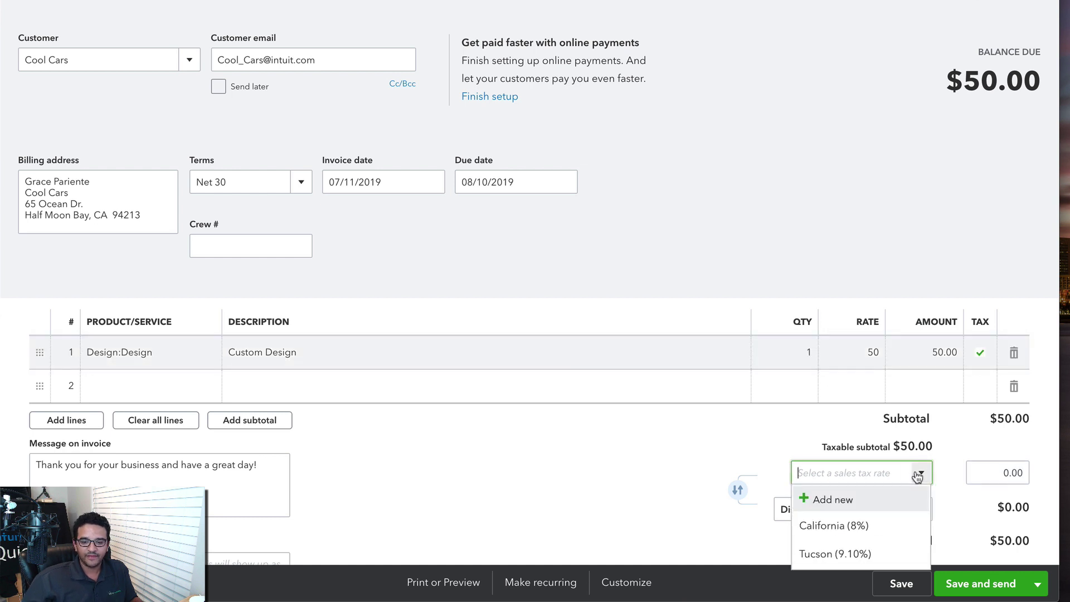
{"action": "left_click", "coordinate": [850, 532]}
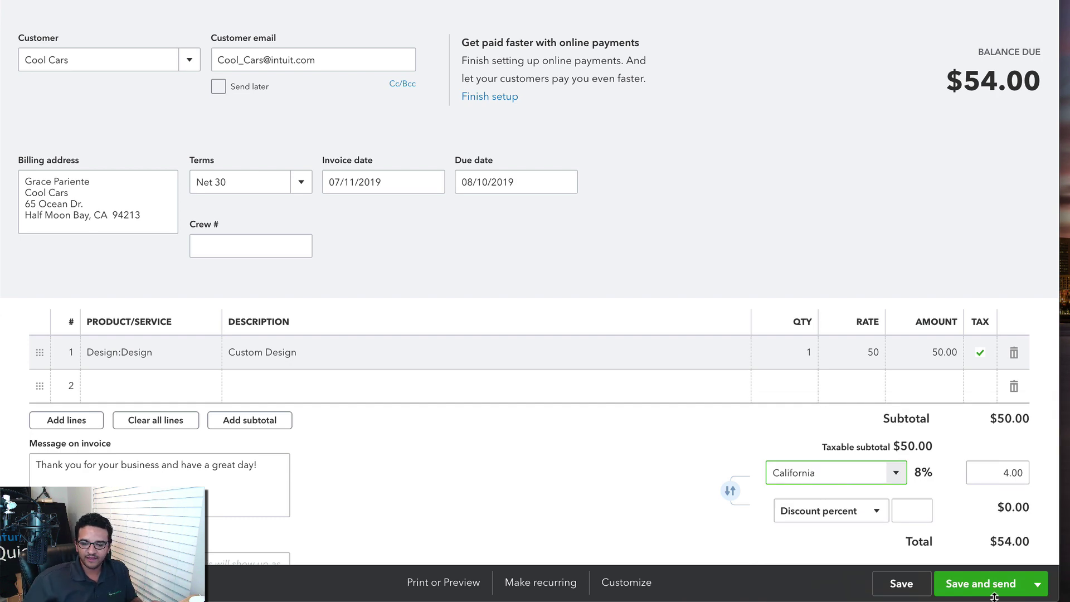
{"action": "left_click", "coordinate": [1037, 584]}
{"action": "left_click", "coordinate": [950, 536]}
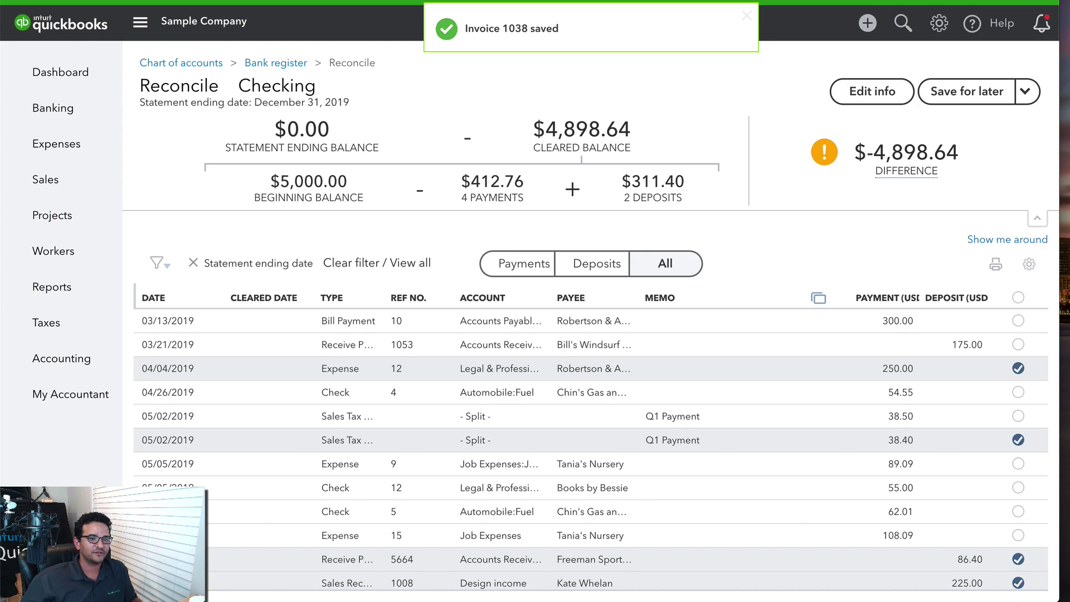
Step: Return to QuickBooks DOS, back out to the Main Menu and open the Chart of Accounts
{"action": "key", "text": "super+Tab"}
{"action": "key", "text": "Escape"}
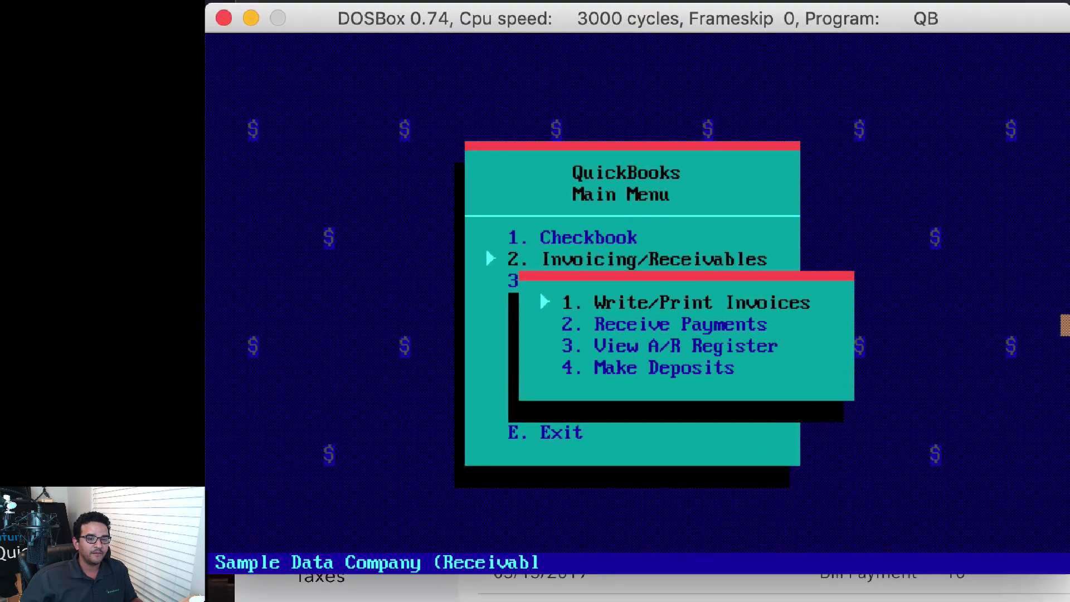
{"action": "key", "text": "Escape"}
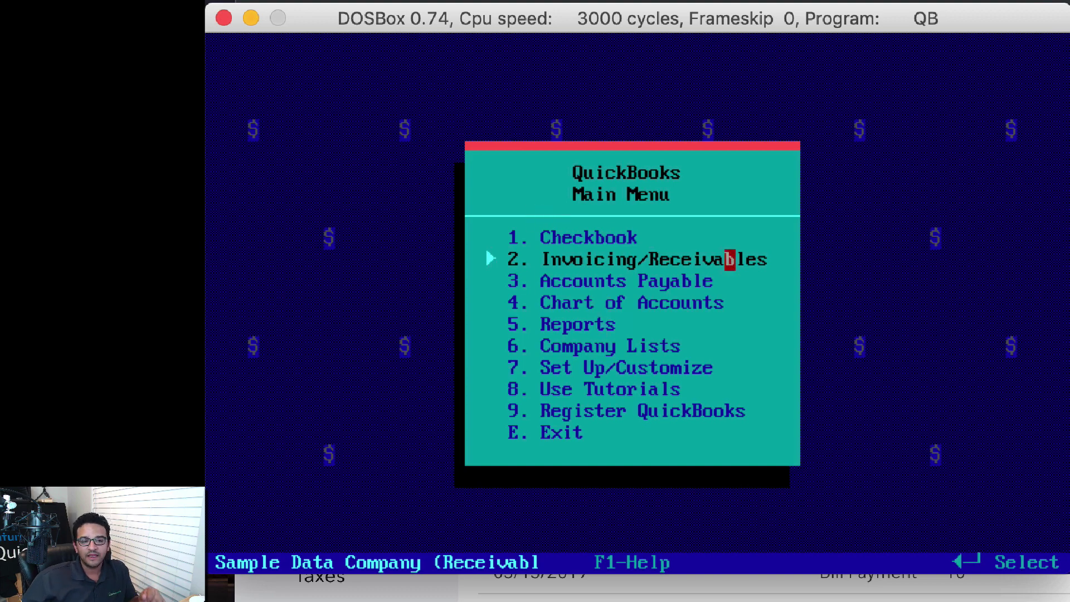
{"action": "left_click", "coordinate": [589, 303]}
Step: Select the Ad expense account and bring up its list of account actions
{"action": "left_click", "coordinate": [589, 303]}
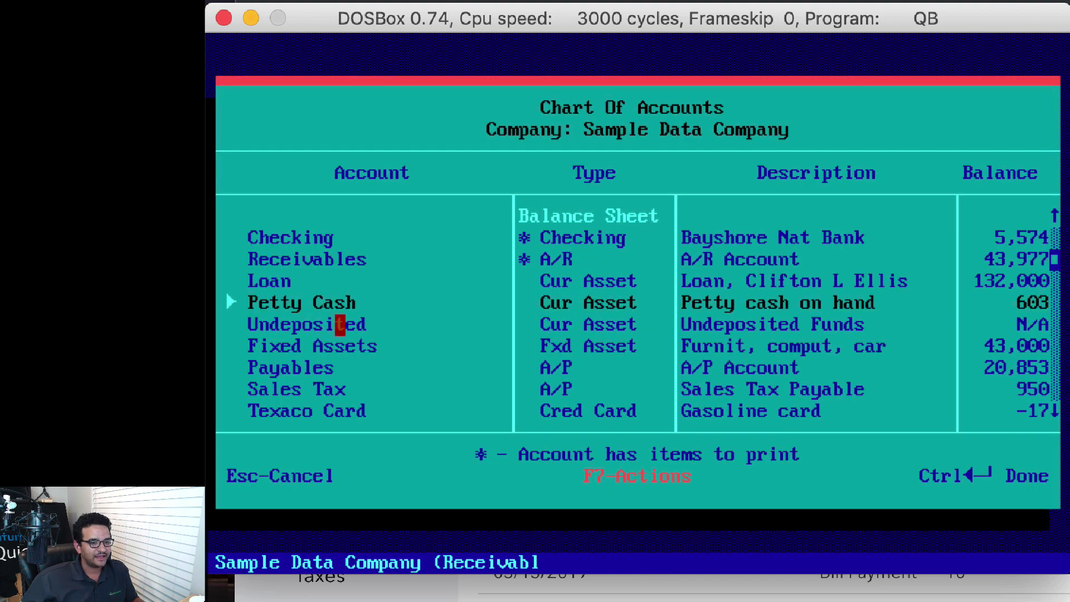
{"action": "key", "text": "Down"}
{"action": "key", "text": "Down"}
{"action": "key", "text": "Down"}
{"action": "key", "text": "Down"}
{"action": "key", "text": "Down"}
{"action": "key", "text": "Down"}
{"action": "key", "text": "Down"}
{"action": "key", "text": "Down"}
{"action": "key", "text": "Down"}
{"action": "key", "text": "Down"}
{"action": "key", "text": "Down"}
{"action": "key", "text": "Down"}
{"action": "key", "text": "Down"}
{"action": "key", "text": "Down"}
{"action": "key", "text": "Down"}
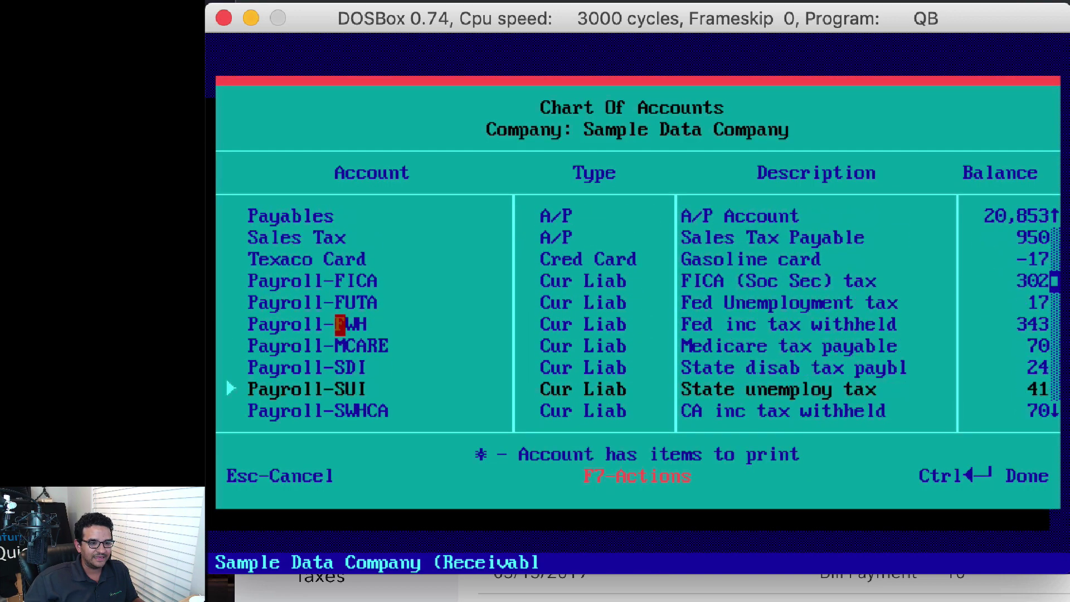
{"action": "key", "text": "Down"}
{"action": "key", "text": "Down"}
{"action": "key", "text": "Down"}
{"action": "key", "text": "Down"}
{"action": "key", "text": "Down"}
{"action": "key", "text": "Down"}
{"action": "key", "text": "Down"}
{"action": "key", "text": "Down"}
{"action": "key", "text": "Down"}
{"action": "key", "text": "Down"}
{"action": "key", "text": "Down"}
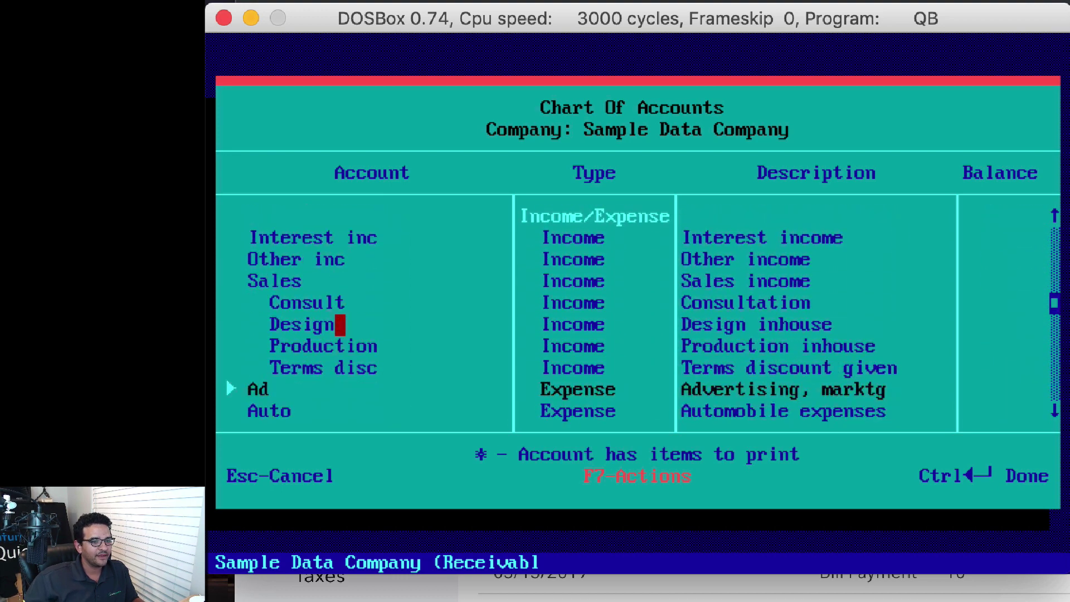
{"action": "key", "text": "Up"}
{"action": "key", "text": "Up"}
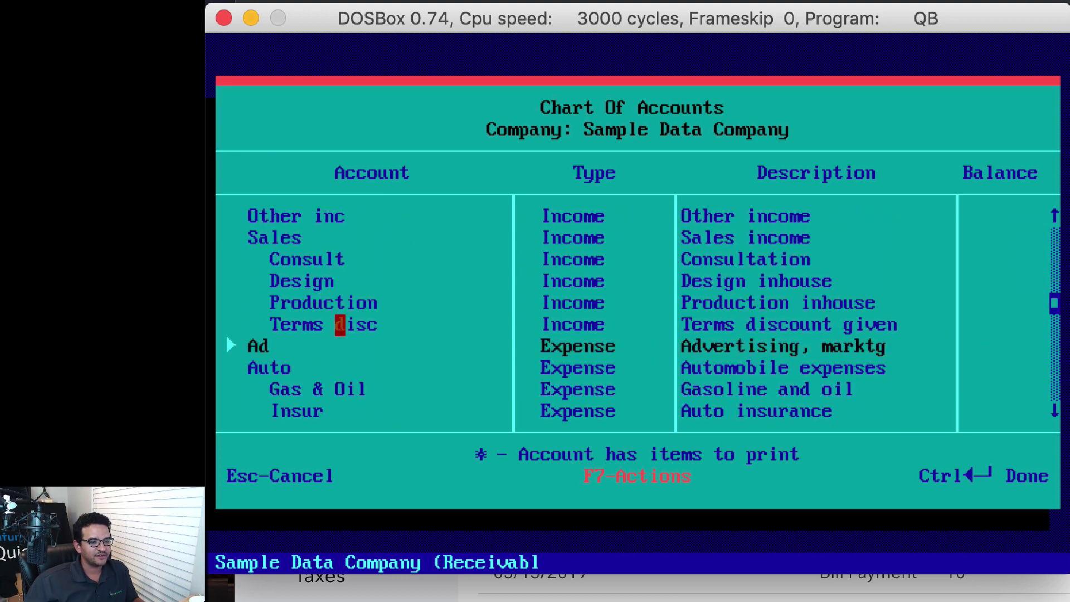
{"action": "left_click", "coordinate": [286, 346]}
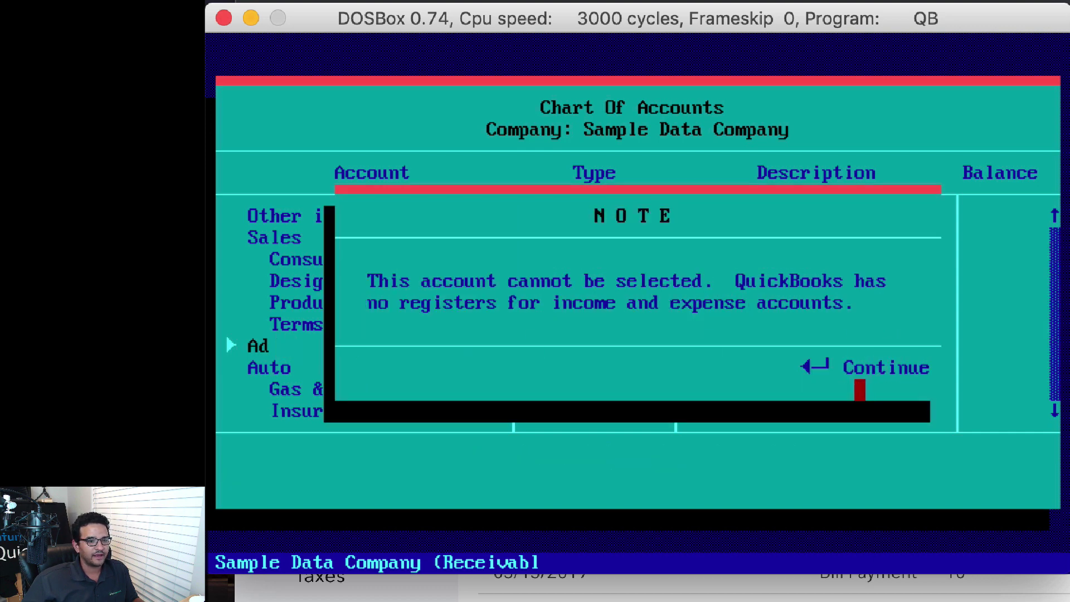
{"action": "left_click", "coordinate": [867, 366]}
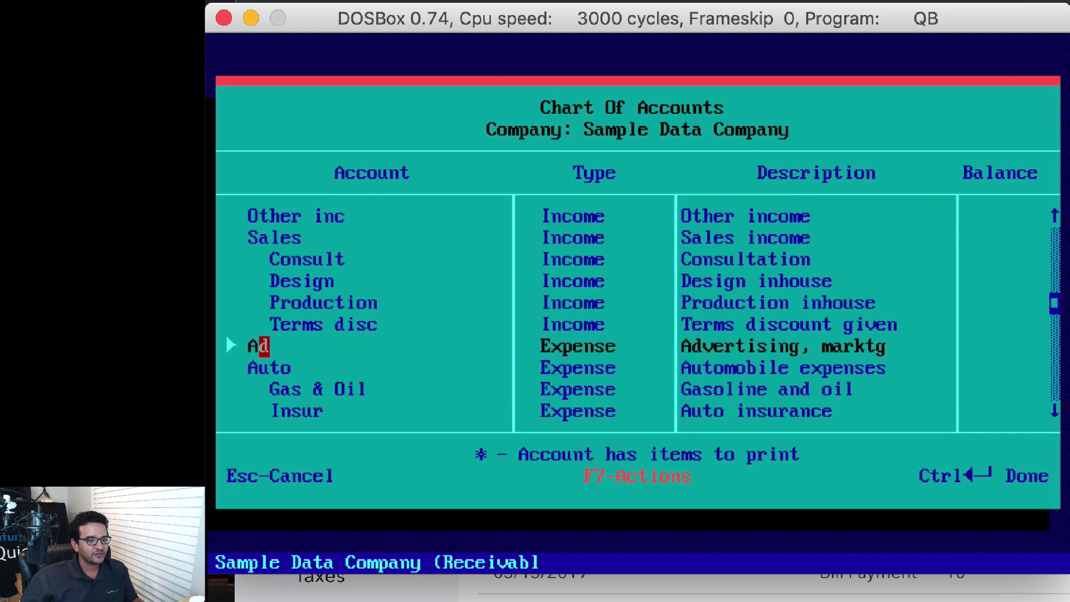
{"action": "key", "text": "d"}
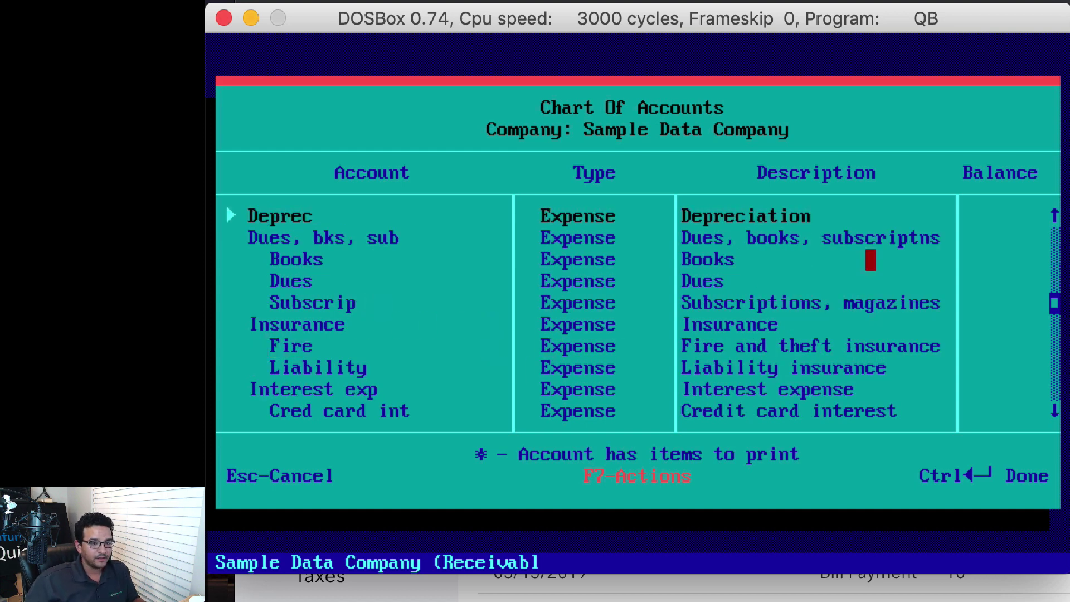
{"action": "key", "text": "Up"}
{"action": "key", "text": "Up"}
{"action": "key", "text": "Up"}
{"action": "key", "text": "Up"}
{"action": "key", "text": "Up"}
{"action": "key", "text": "Up"}
{"action": "key", "text": "Up"}
{"action": "key", "text": "Up"}
{"action": "key", "text": "Up"}
{"action": "key", "text": "Up"}
{"action": "key", "text": "Up"}
{"action": "key", "text": "Down"}
{"action": "key", "text": "Down"}
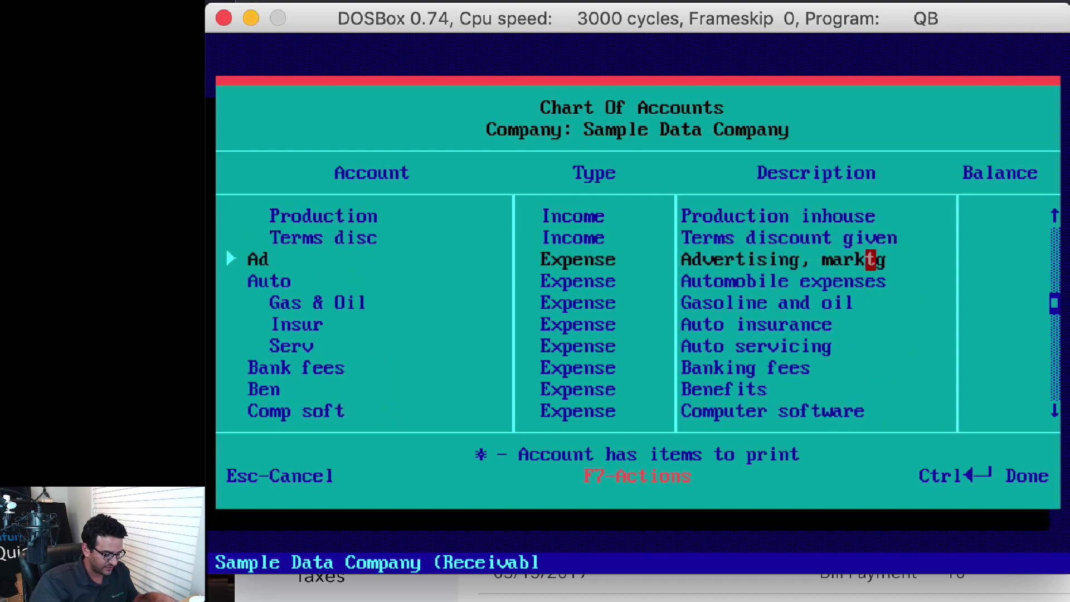
{"action": "left_click", "coordinate": [620, 476]}
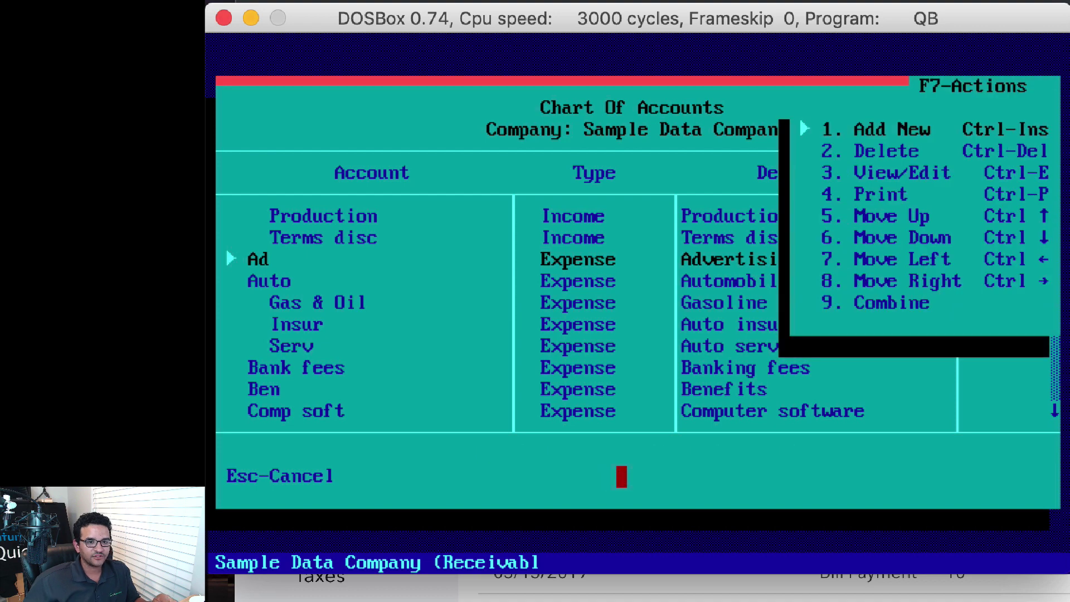
Step: Change the Ad expense account's name to 'Advertising', empty its description, and save
{"action": "left_click", "coordinate": [891, 174]}
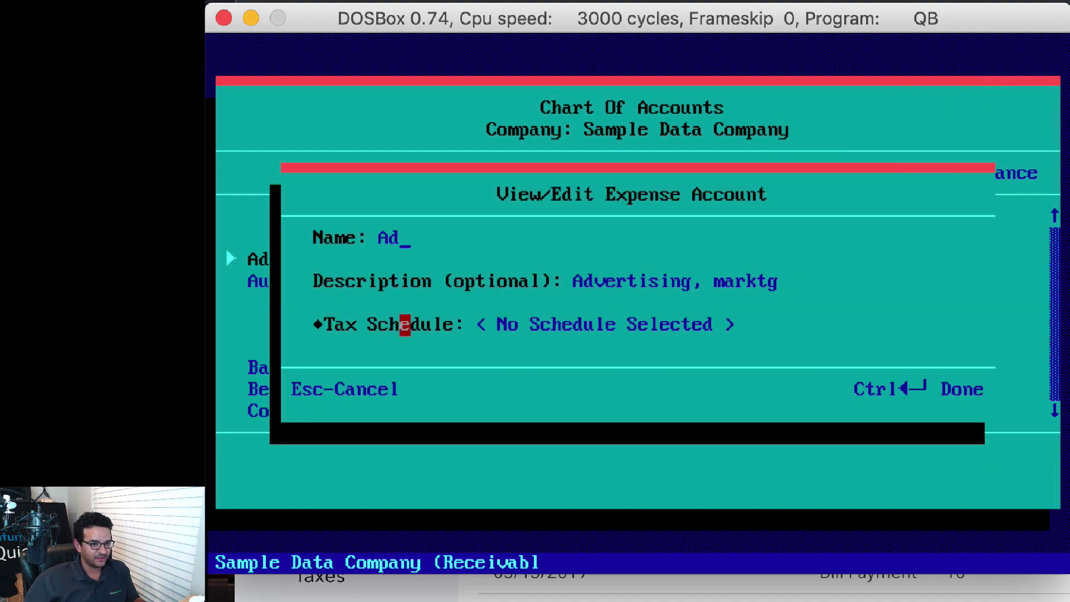
{"action": "type", "text": "ising and "}
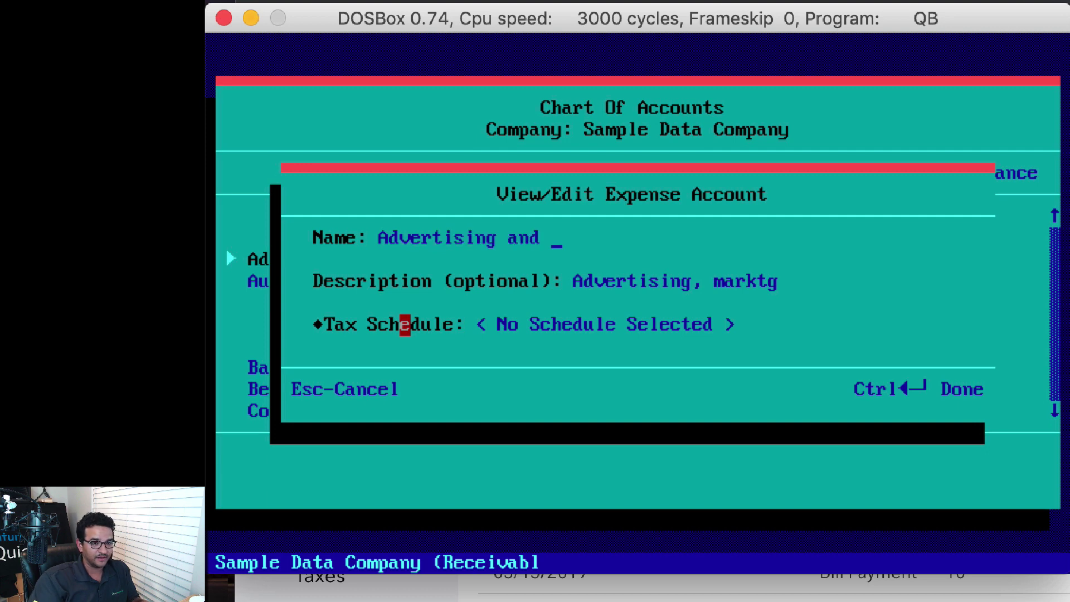
{"action": "type", "text": "arketing"}
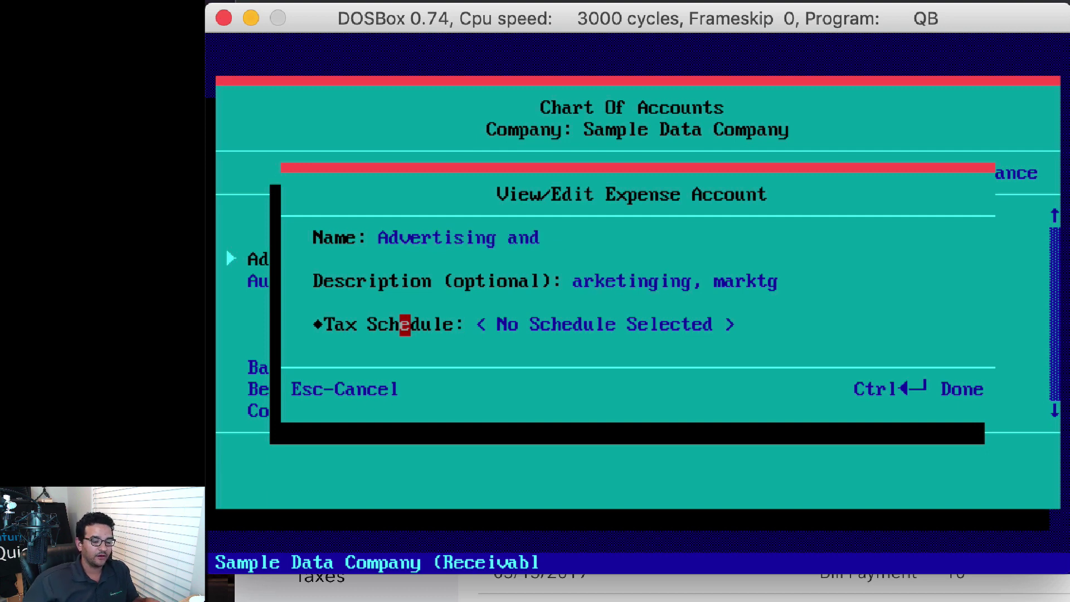
{"action": "key", "text": "BackSpace"}
{"action": "key", "text": "BackSpace"}
{"action": "key", "text": "BackSpace"}
{"action": "key", "text": "BackSpace"}
{"action": "key", "text": "BackSpace"}
{"action": "key", "text": "BackSpace"}
{"action": "key", "text": "BackSpace"}
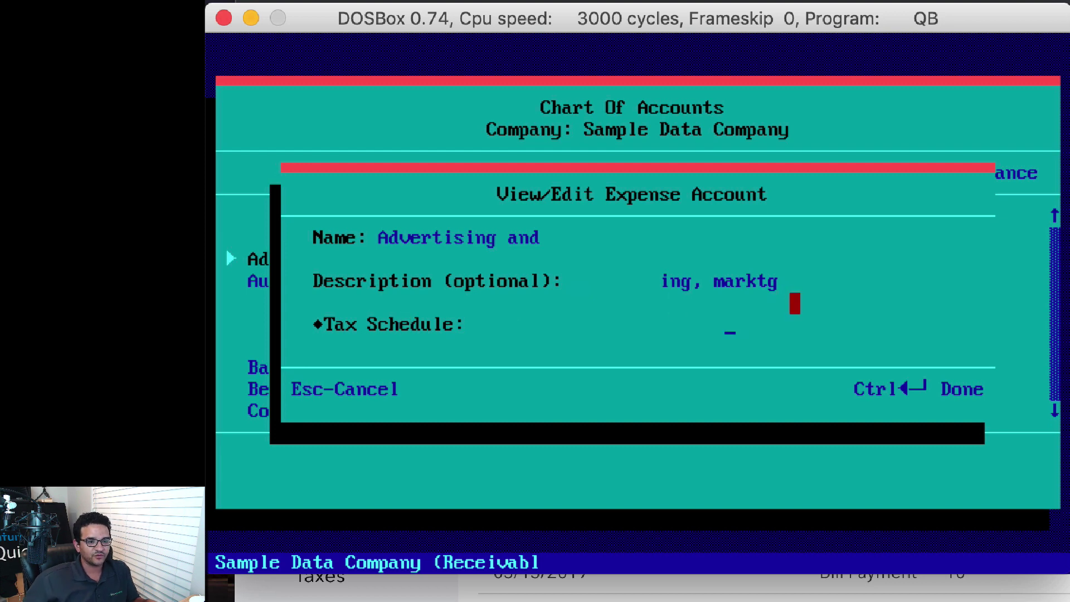
{"action": "left_click", "coordinate": [773, 281]}
{"action": "key", "text": "BackSpace"}
{"action": "key", "text": "BackSpace"}
{"action": "key", "text": "BackSpace"}
{"action": "key", "text": "BackSpace"}
{"action": "key", "text": "BackSpace"}
{"action": "key", "text": "BackSpace"}
{"action": "key", "text": "BackSpace"}
{"action": "key", "text": "BackSpace"}
{"action": "key", "text": "BackSpace"}
{"action": "key", "text": "BackSpace"}
{"action": "key", "text": "BackSpace"}
{"action": "key", "text": "BackSpace"}
{"action": "key", "text": "BackSpace"}
{"action": "key", "text": "BackSpace"}
{"action": "key", "text": "BackSpace"}
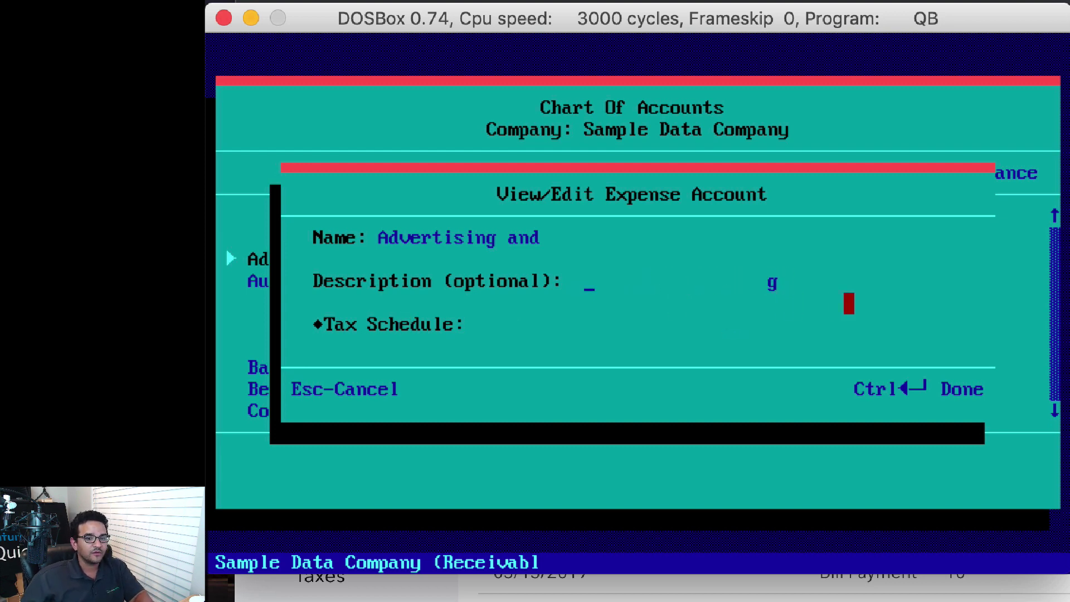
{"action": "left_click", "coordinate": [806, 280]}
{"action": "key", "text": "BackSpace"}
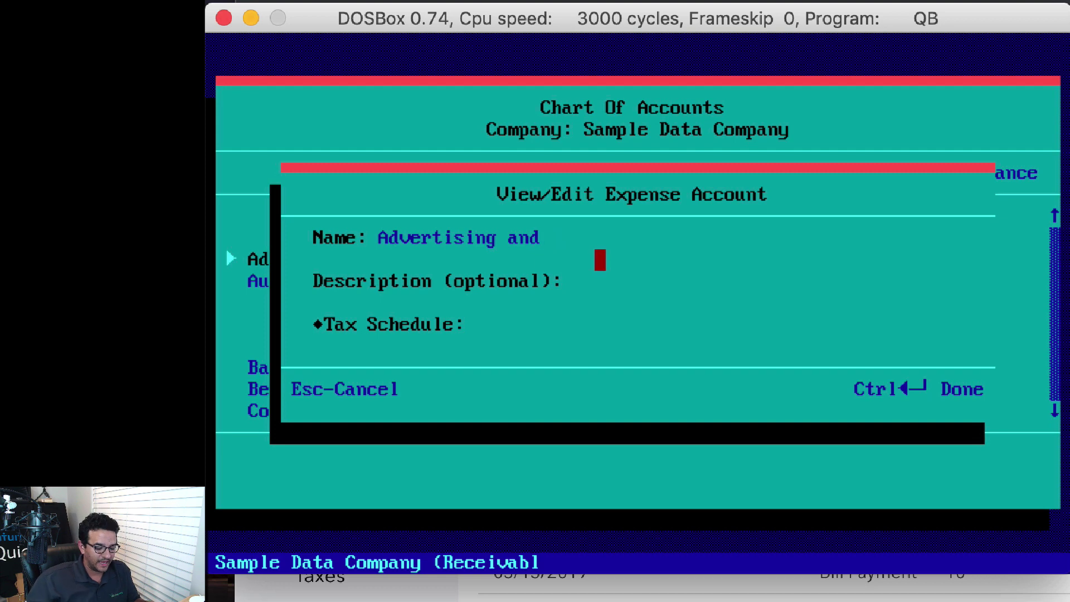
{"action": "key", "text": "BackSpace"}
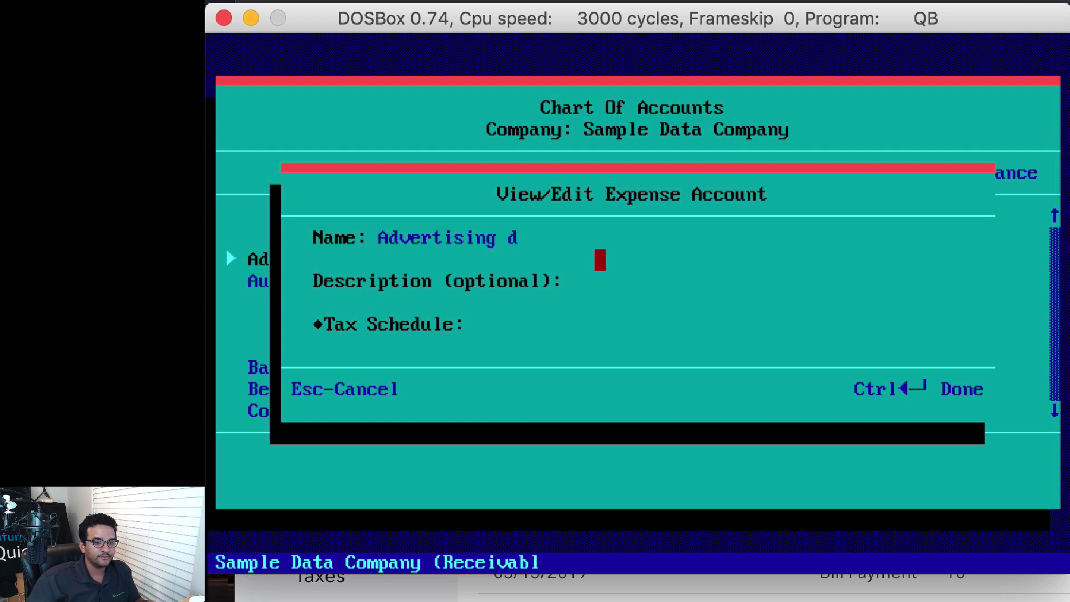
{"action": "key", "text": "Tab"}
{"action": "type", "text": "d"}
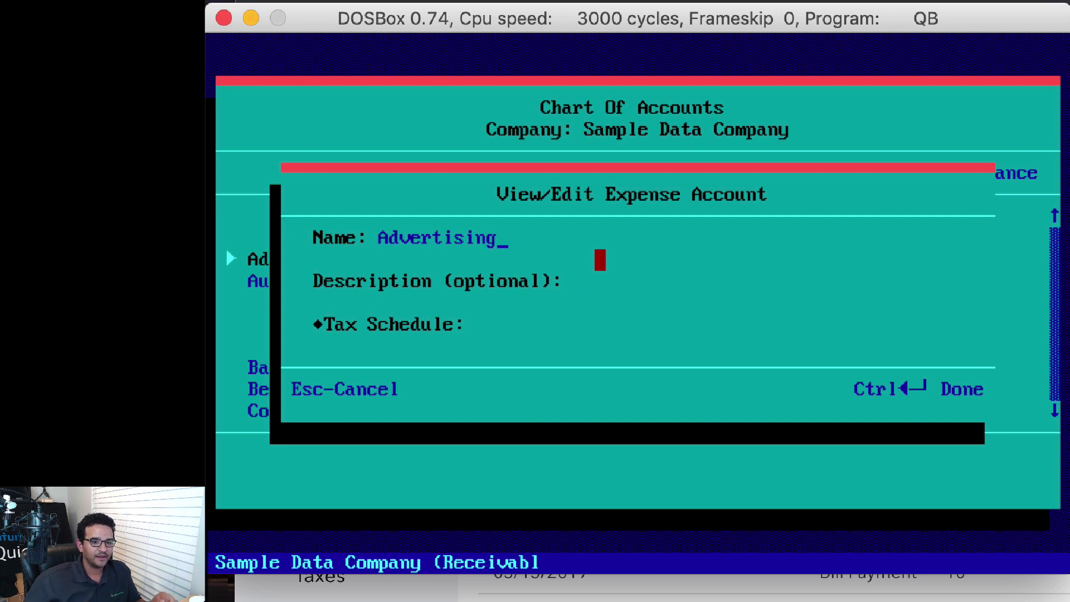
{"action": "left_click", "coordinate": [946, 389]}
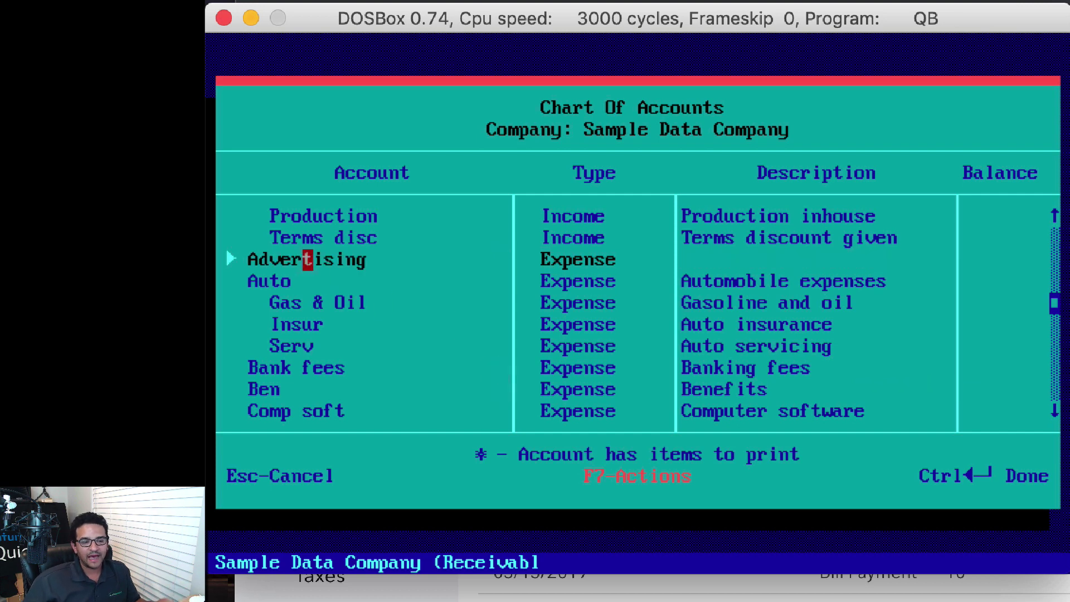
Step: Dismiss the no-register note and start a custom Profit & Loss report from the Reports menu
{"action": "left_click", "coordinate": [989, 477]}
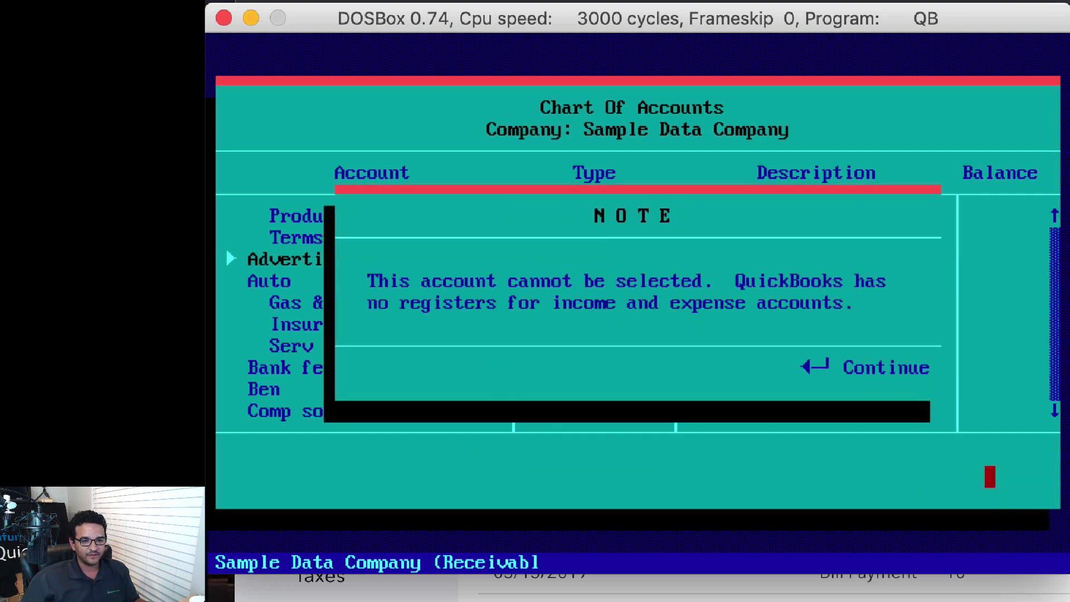
{"action": "left_click", "coordinate": [870, 368]}
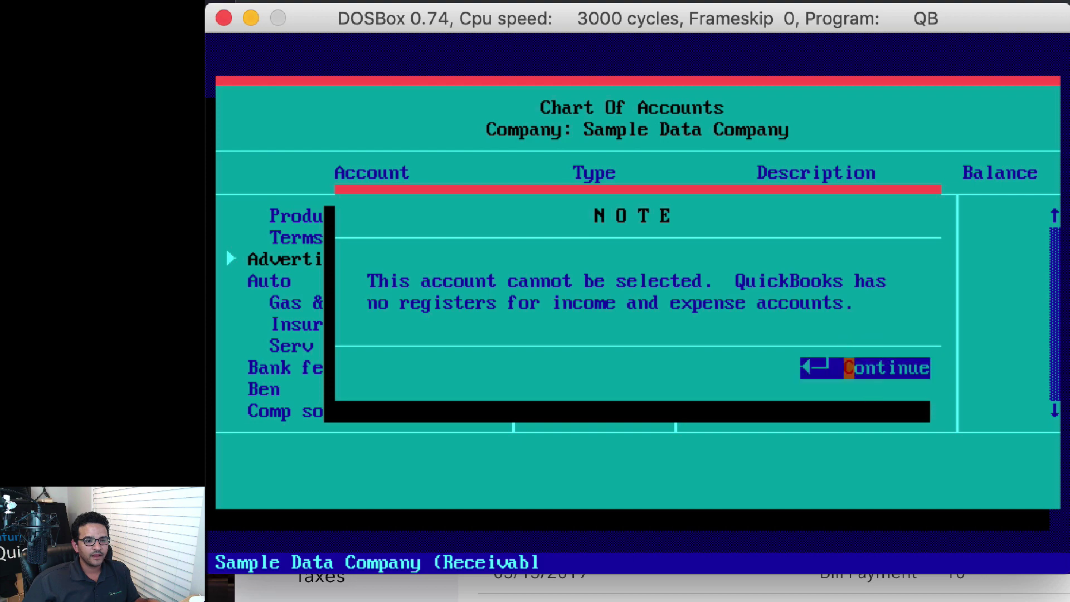
{"action": "key", "text": "Escape"}
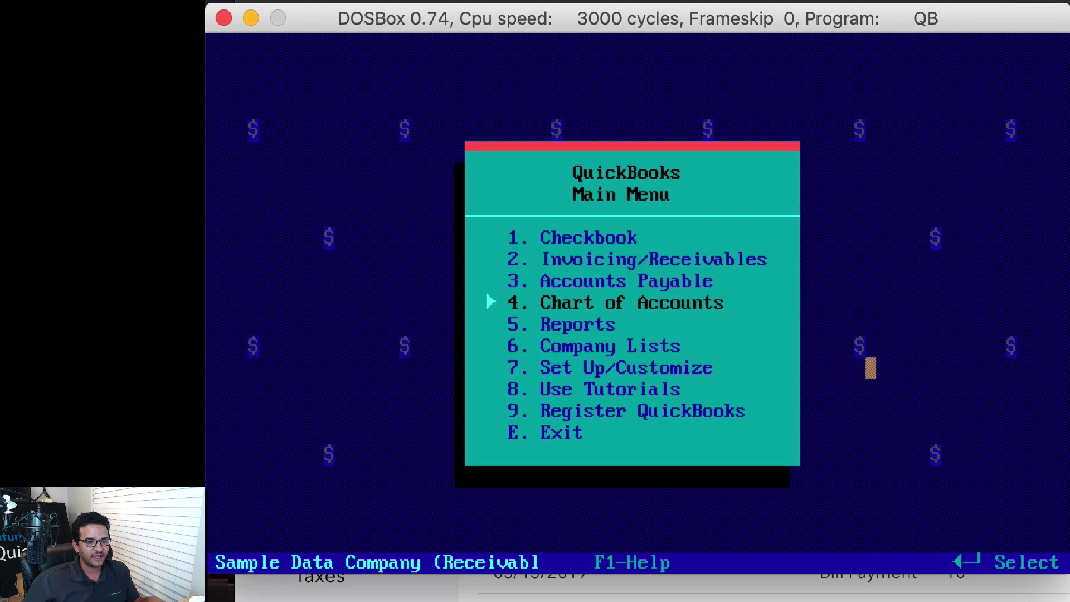
{"action": "left_click", "coordinate": [589, 325]}
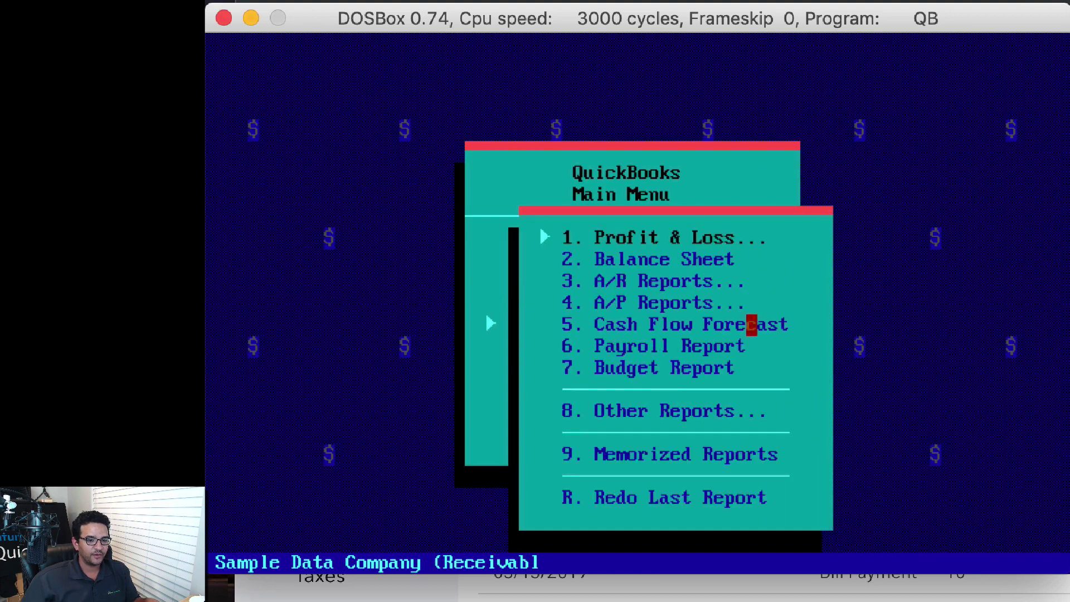
{"action": "left_click", "coordinate": [643, 238]}
{"action": "left_click", "coordinate": [652, 388]}
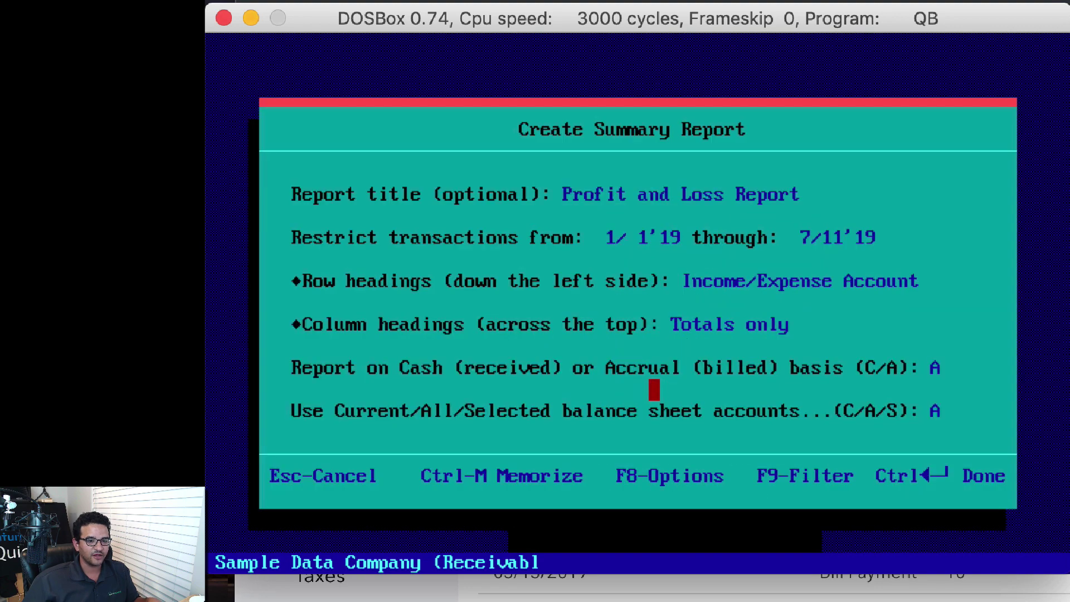
Step: Set the report dates to 01/01/95 through 12/31/95, keep Totals only columns, and generate it
{"action": "left_click", "coordinate": [600, 237]}
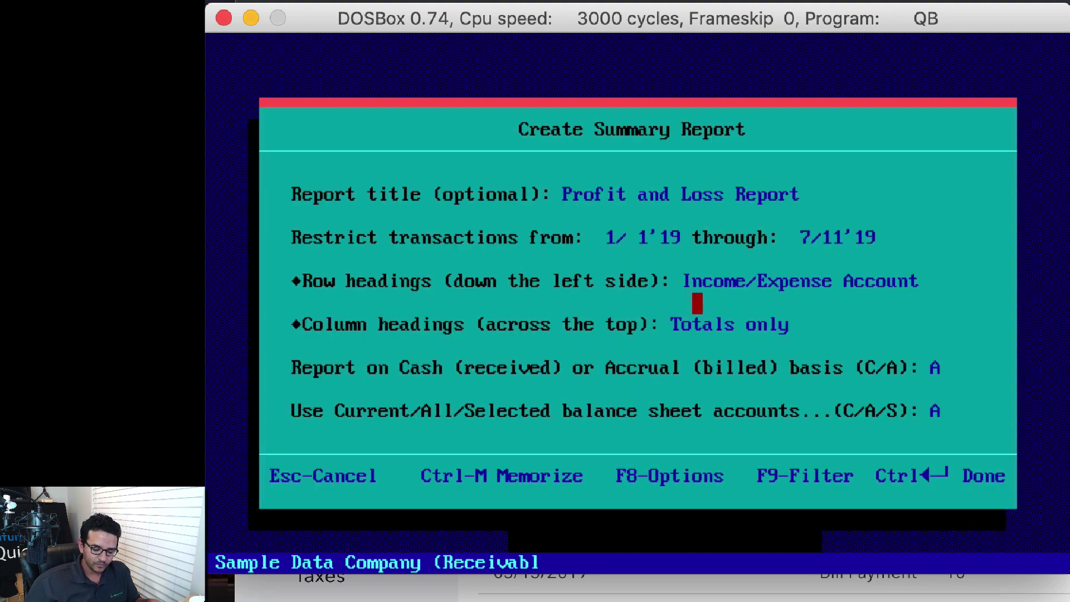
{"action": "type", "text": "01"}
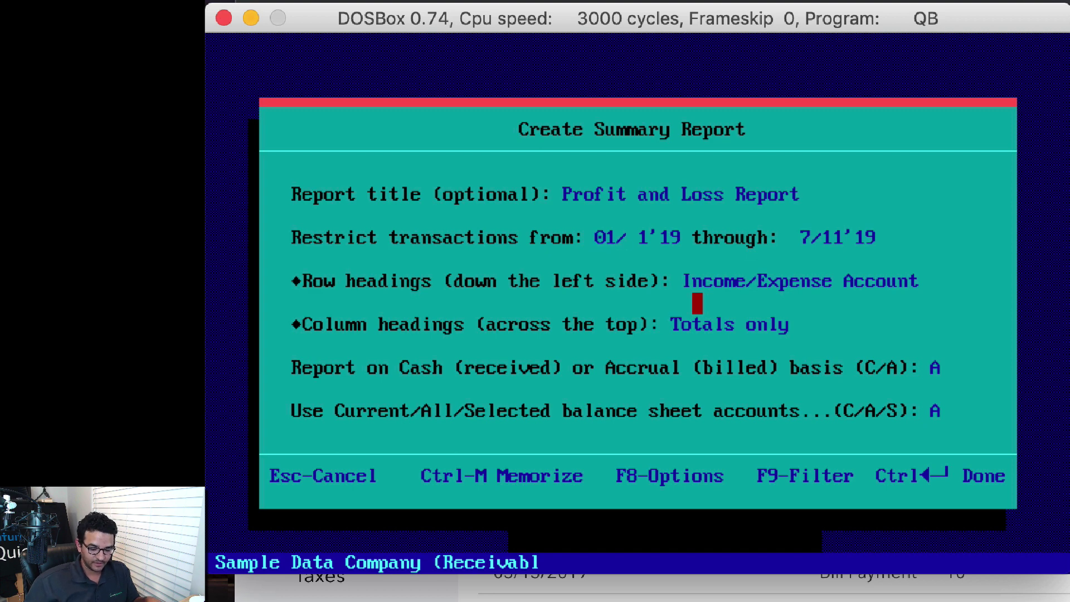
{"action": "type", "text": "0195"}
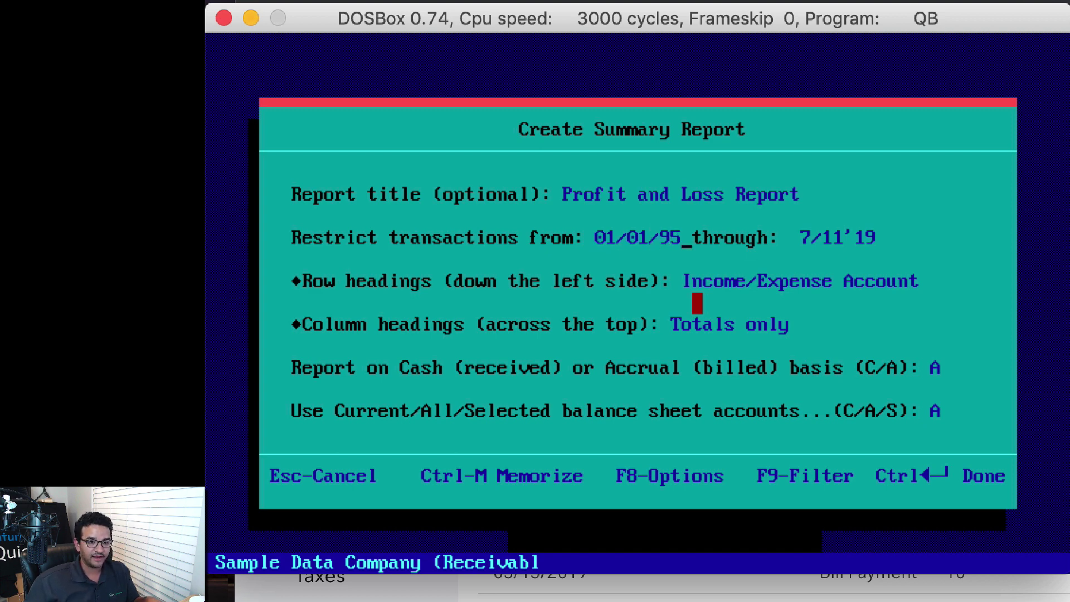
{"action": "key", "text": "Tab"}
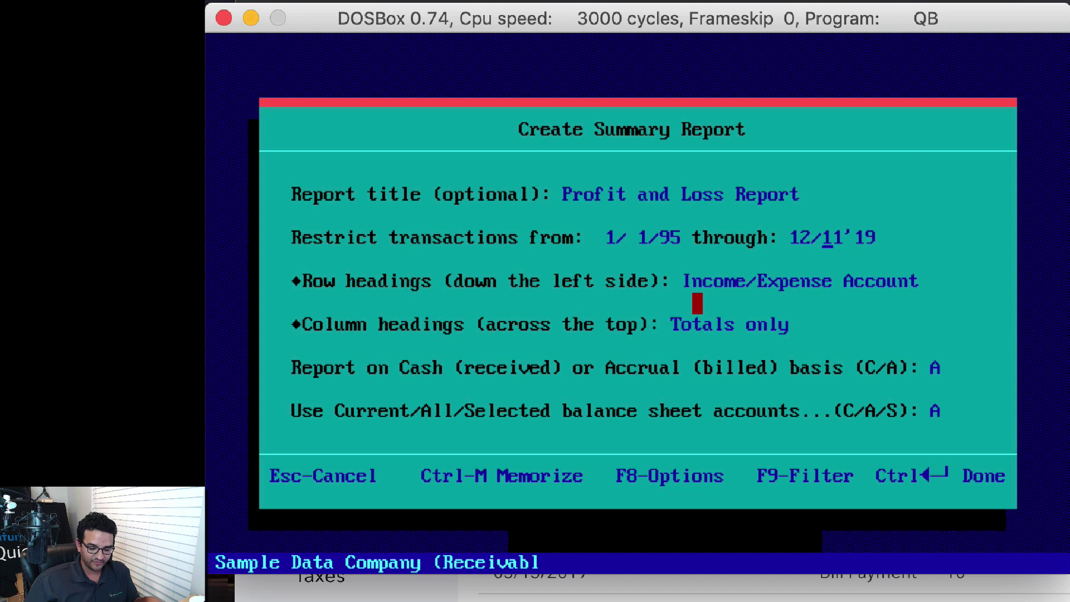
{"action": "type", "text": "31/95"}
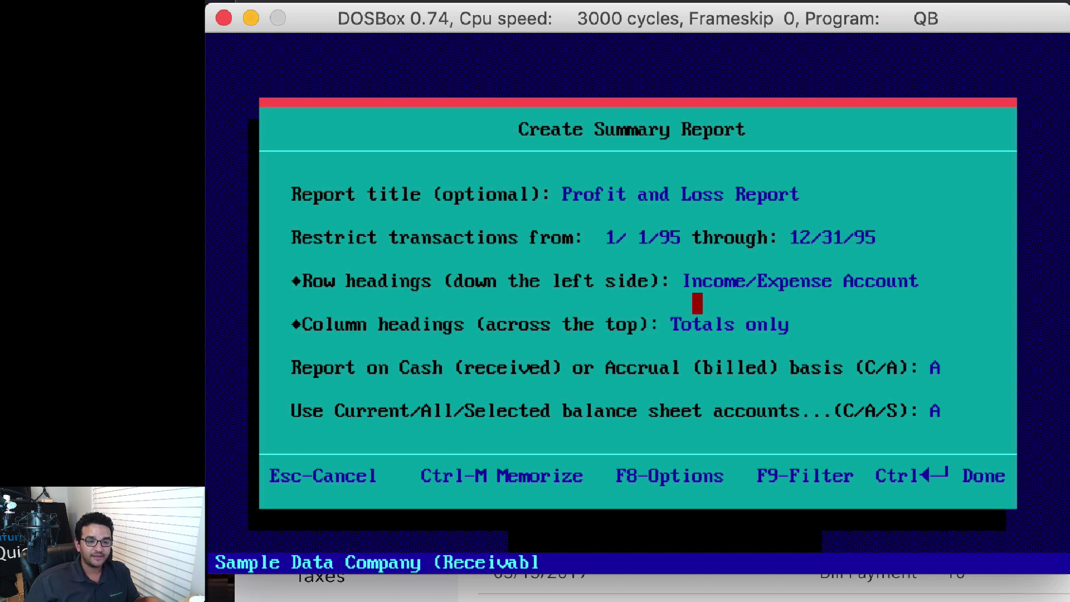
{"action": "key", "text": "Delete"}
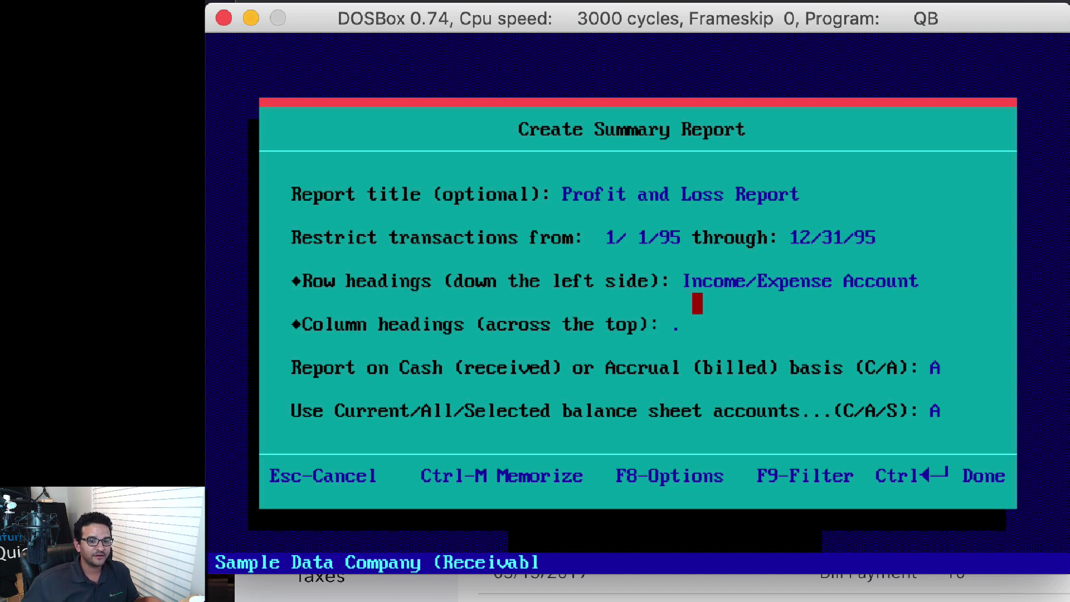
{"action": "key", "text": "ctrl+l"}
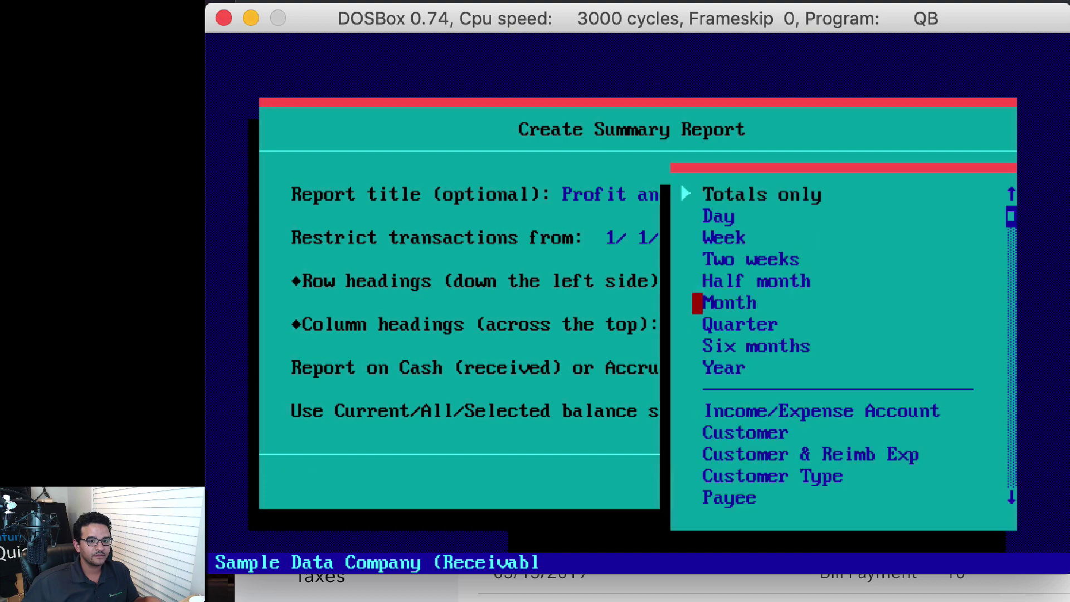
{"action": "key", "text": "Down"}
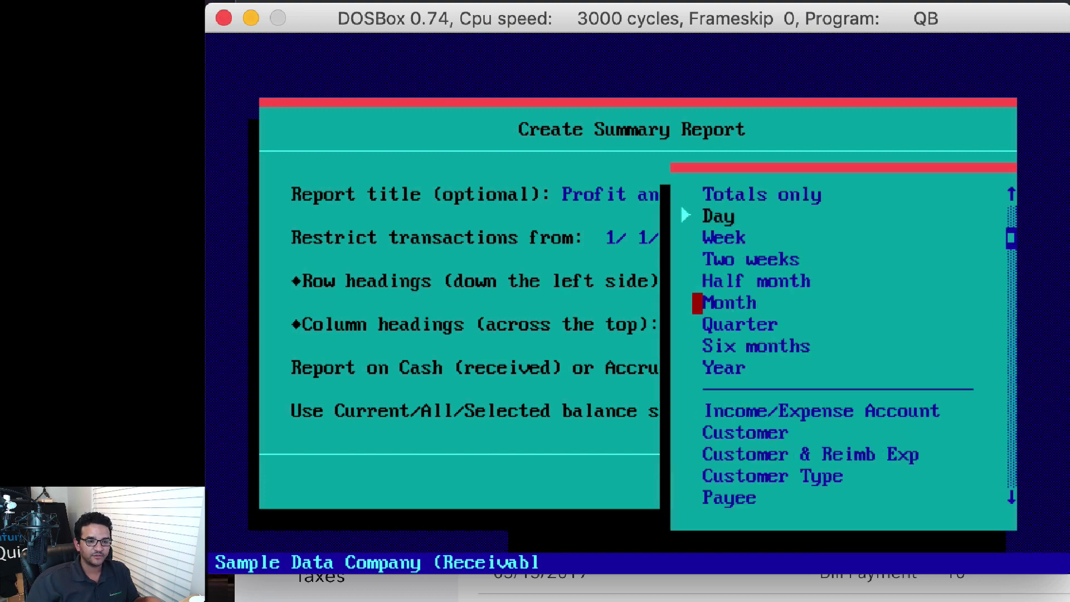
{"action": "key", "text": "Up"}
{"action": "key", "text": "Return"}
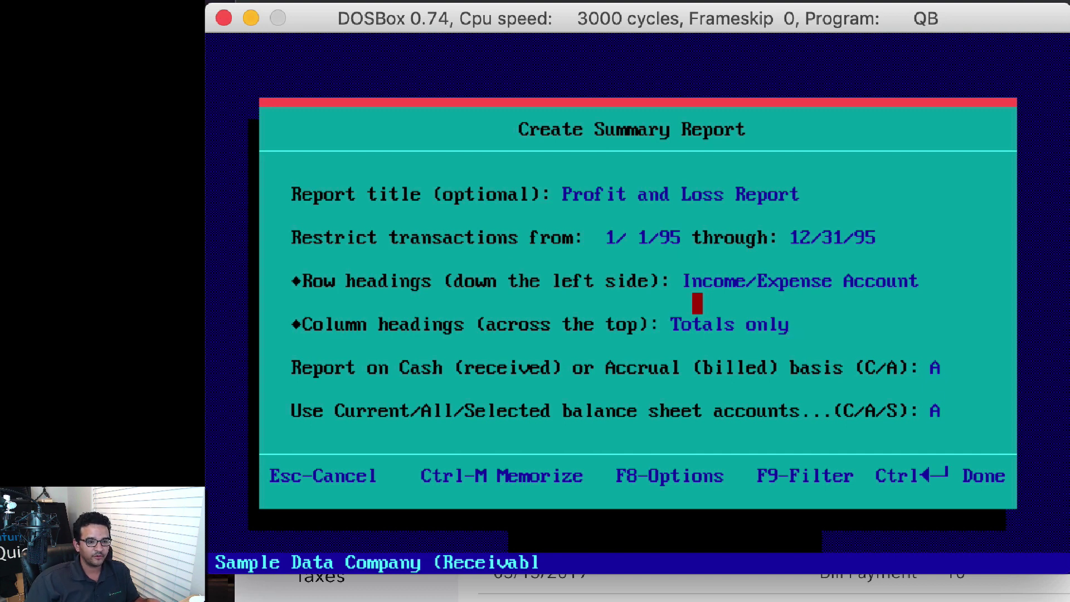
{"action": "key", "text": "Return"}
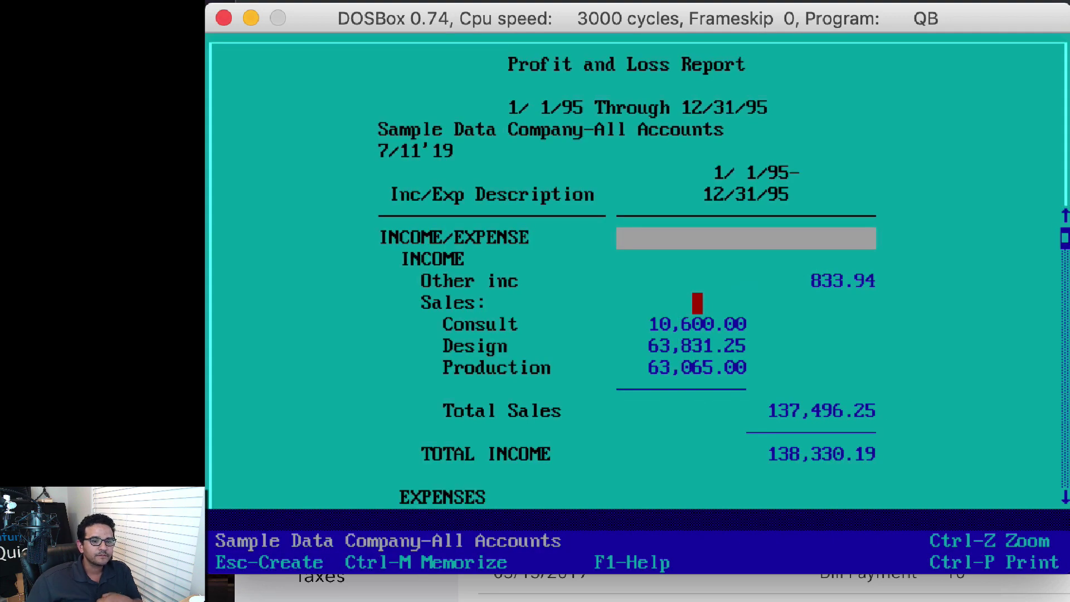
Step: Move through the 1995 Profit and Loss report's expense rows and highlight Advertising's 600.00
{"action": "key", "text": "Down"}
{"action": "key", "text": "Down"}
{"action": "key", "text": "Down"}
{"action": "key", "text": "Down"}
{"action": "key", "text": "Down"}
{"action": "key", "text": "Down"}
{"action": "key", "text": "Down"}
{"action": "key", "text": "Down"}
{"action": "key", "text": "Down"}
{"action": "key", "text": "Down"}
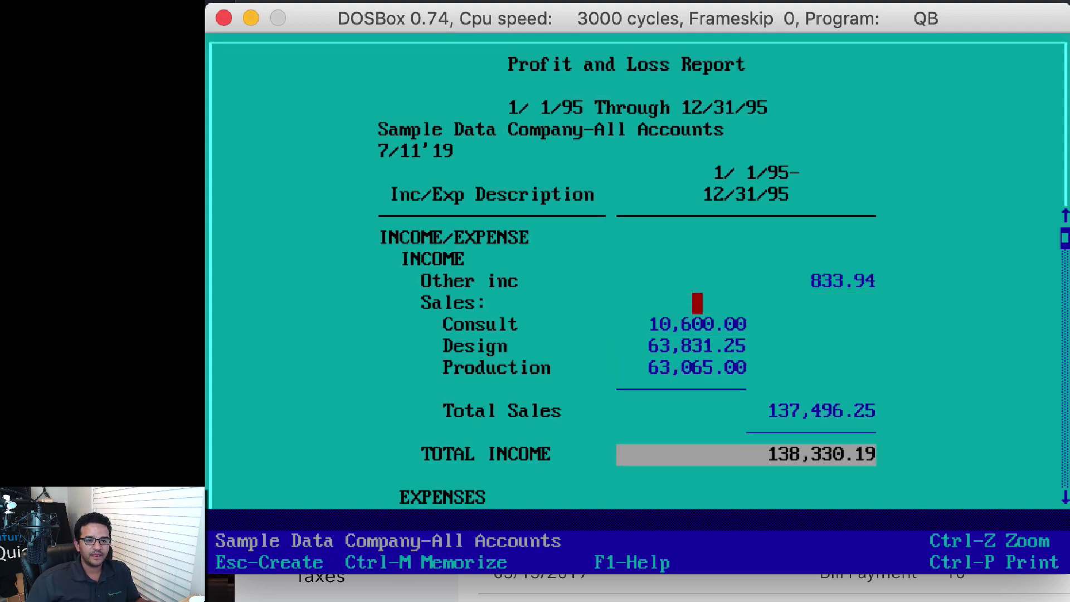
{"action": "key", "text": "Down"}
{"action": "key", "text": "Up"}
{"action": "key", "text": "Up"}
{"action": "key", "text": "Down"}
{"action": "key", "text": "Down"}
{"action": "key", "text": "Down"}
{"action": "key", "text": "Down"}
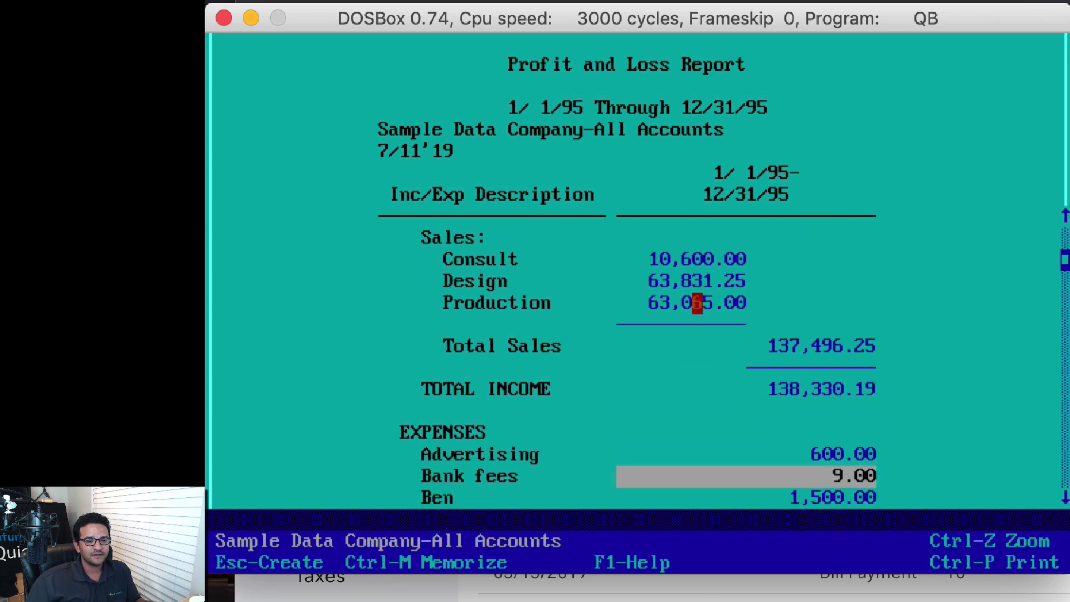
{"action": "key", "text": "Down"}
{"action": "key", "text": "Down"}
{"action": "key", "text": "Down"}
{"action": "key", "text": "Up"}
{"action": "key", "text": "Up"}
{"action": "key", "text": "Up"}
{"action": "key", "text": "Up"}
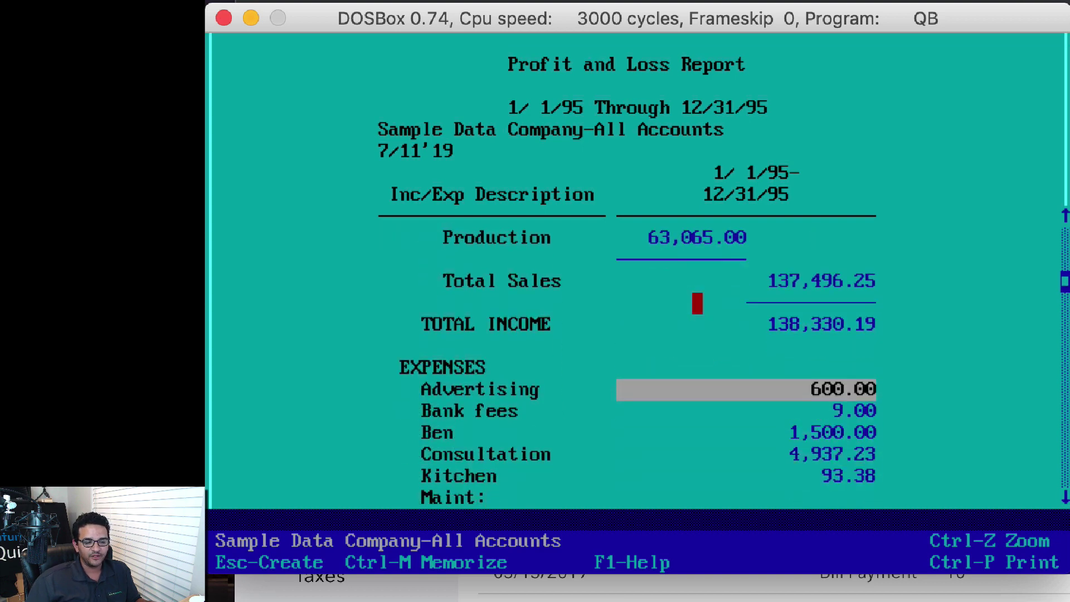
{"action": "key", "text": "Down"}
{"action": "key", "text": "Down"}
{"action": "key", "text": "Down"}
{"action": "key", "text": "Down"}
{"action": "key", "text": "Down"}
{"action": "key", "text": "Down"}
{"action": "key", "text": "Down"}
{"action": "key", "text": "Down"}
{"action": "key", "text": "Down"}
{"action": "key", "text": "Down"}
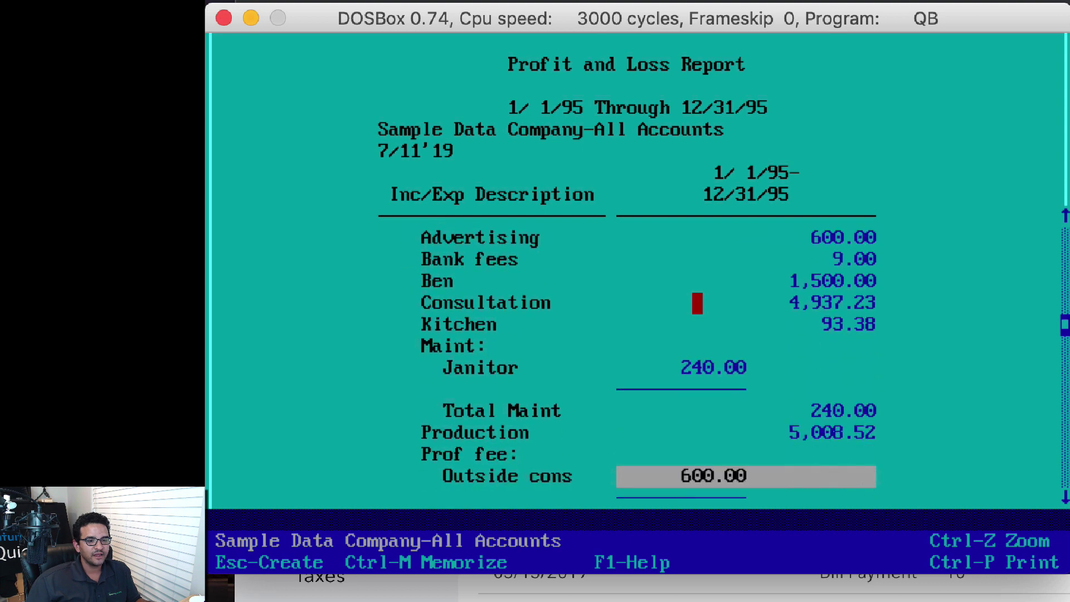
{"action": "key", "text": "Down"}
{"action": "key", "text": "Down"}
{"action": "key", "text": "Down"}
{"action": "key", "text": "Down"}
{"action": "key", "text": "Down"}
{"action": "key", "text": "Down"}
{"action": "key", "text": "Down"}
{"action": "key", "text": "Down"}
{"action": "key", "text": "Down"}
{"action": "key", "text": "Down"}
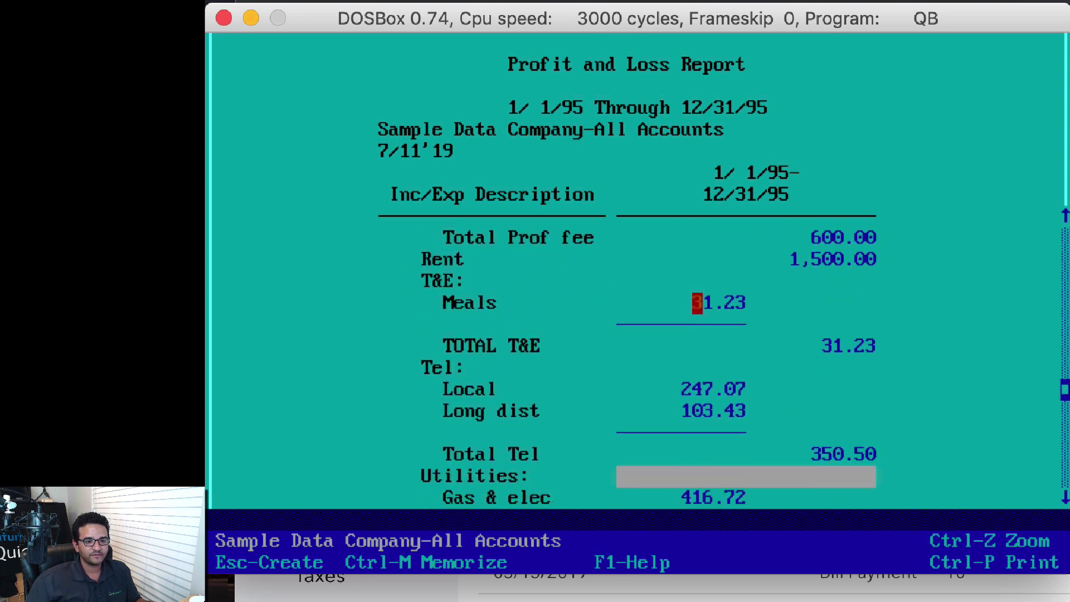
{"action": "key", "text": "Down"}
{"action": "key", "text": "Down"}
{"action": "key", "text": "Down"}
{"action": "key", "text": "Down"}
{"action": "key", "text": "Down"}
{"action": "key", "text": "Down"}
{"action": "key", "text": "Down"}
{"action": "key", "text": "Down"}
{"action": "key", "text": "Down"}
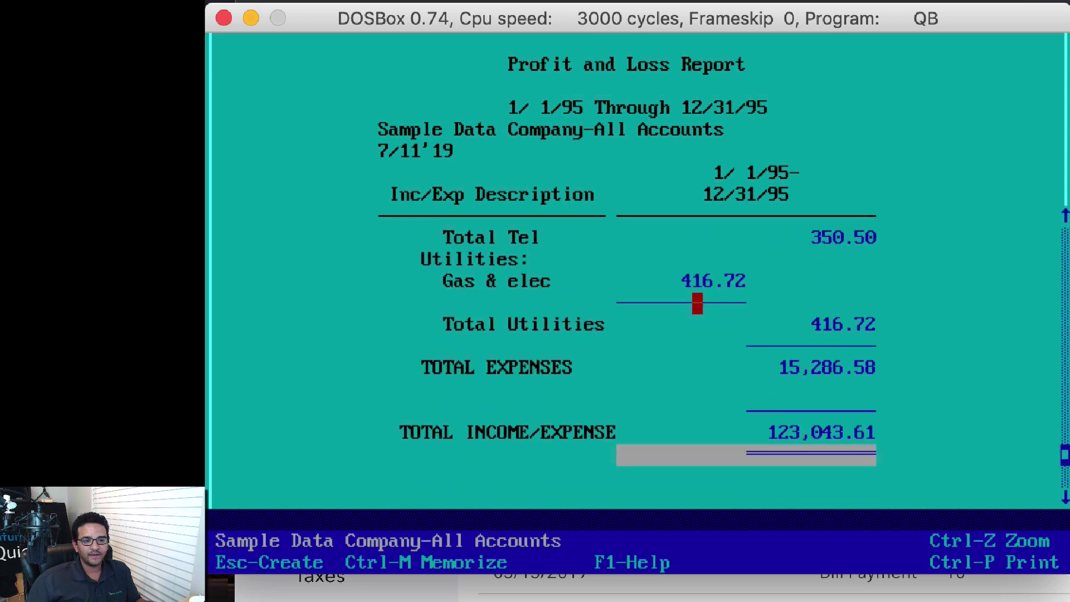
{"action": "key", "text": "Up"}
{"action": "key", "text": "Up"}
{"action": "key", "text": "Up"}
{"action": "key", "text": "Up"}
{"action": "key", "text": "Up"}
{"action": "key", "text": "Up"}
{"action": "key", "text": "Up"}
{"action": "key", "text": "Up"}
{"action": "key", "text": "Up"}
{"action": "key", "text": "Up"}
{"action": "key", "text": "Up"}
{"action": "key", "text": "Up"}
{"action": "key", "text": "Up"}
{"action": "key", "text": "Up"}
{"action": "key", "text": "Up"}
{"action": "key", "text": "Up"}
{"action": "key", "text": "Up"}
{"action": "key", "text": "Up"}
{"action": "key", "text": "Up"}
{"action": "key", "text": "Up"}
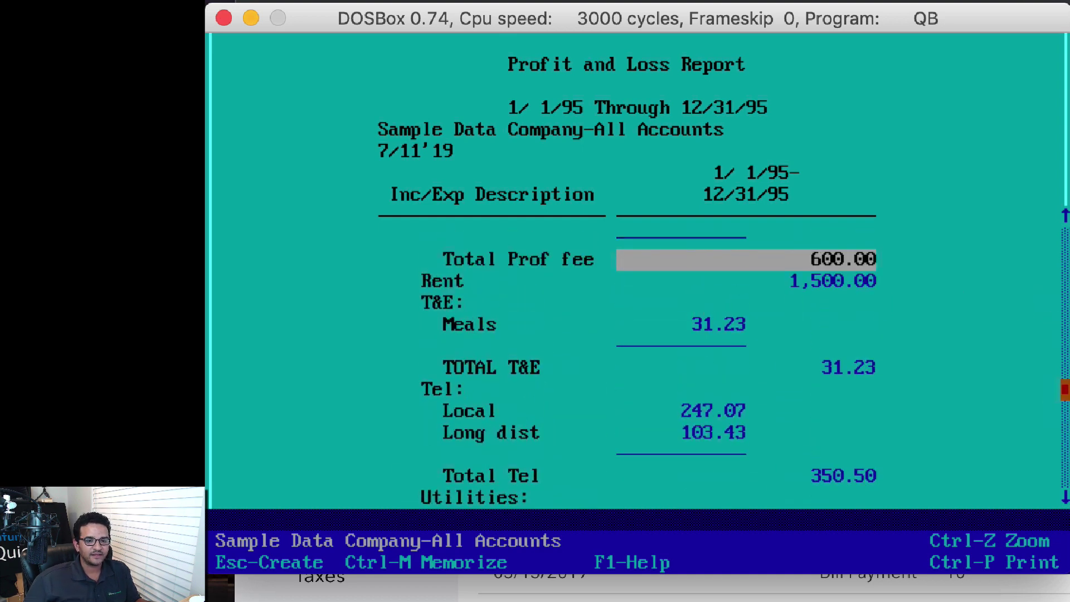
{"action": "left_click", "coordinate": [1064, 303]}
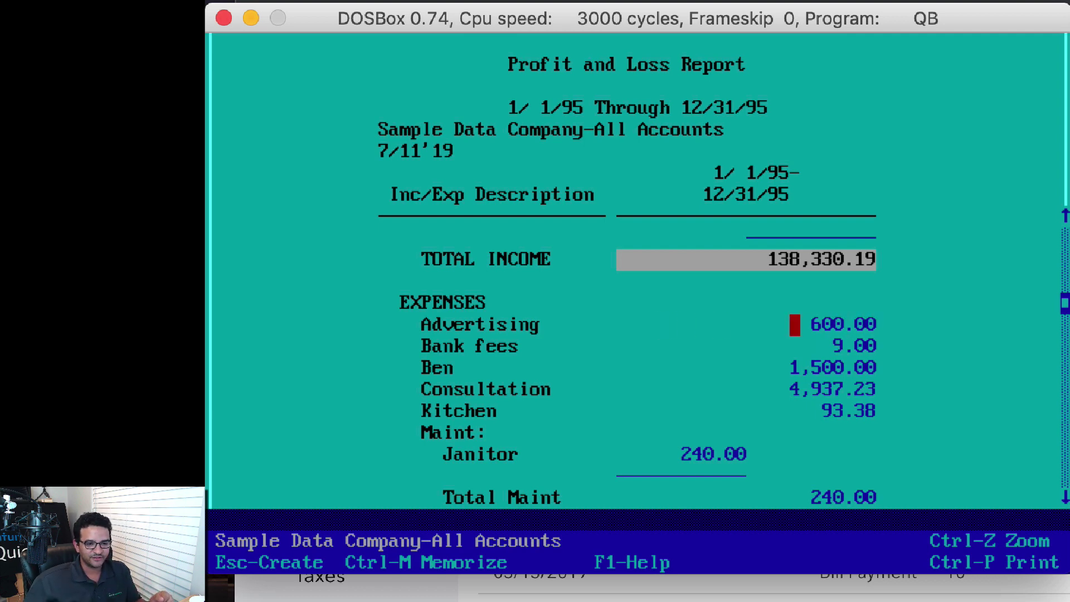
{"action": "left_click", "coordinate": [871, 324]}
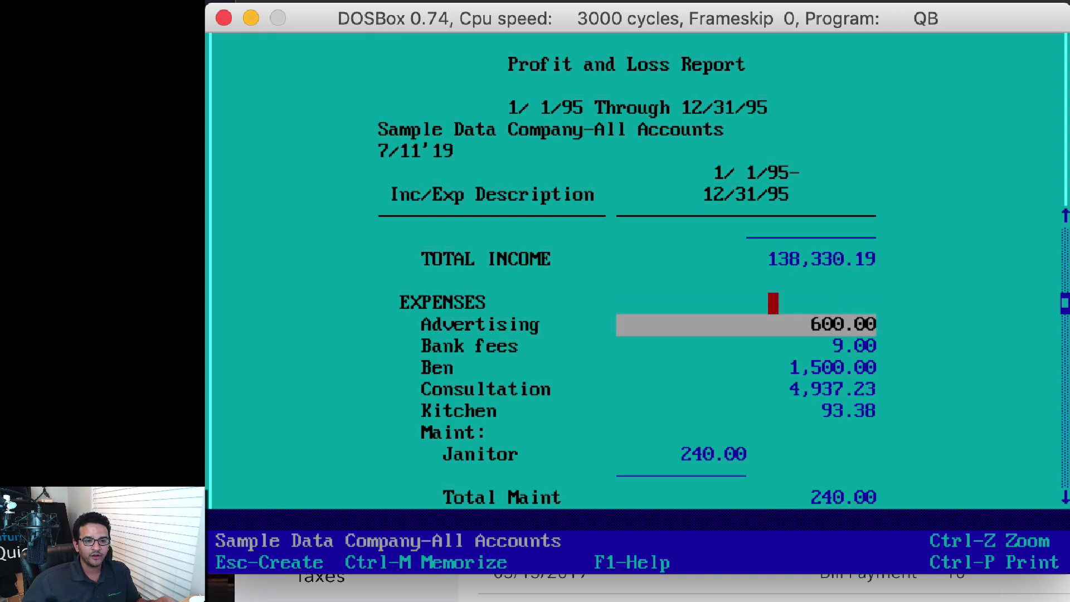
Step: Show the two 7/11/95 checks totalling 600.00 behind Advertising, then go to QuickBooks Online
{"action": "double_click", "coordinate": [815, 324]}
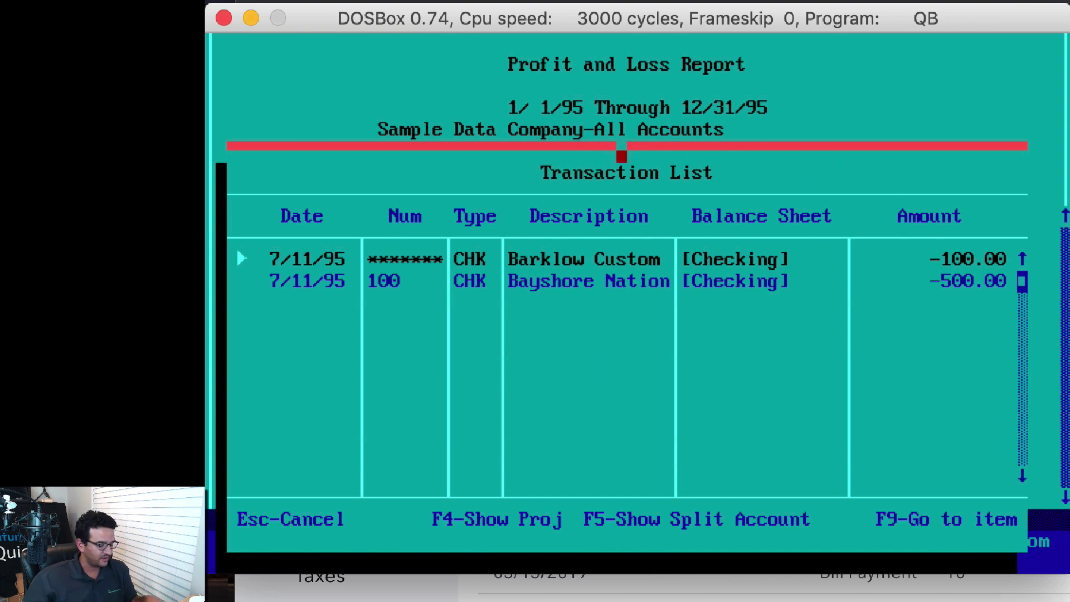
{"action": "key", "text": "super+Tab"}
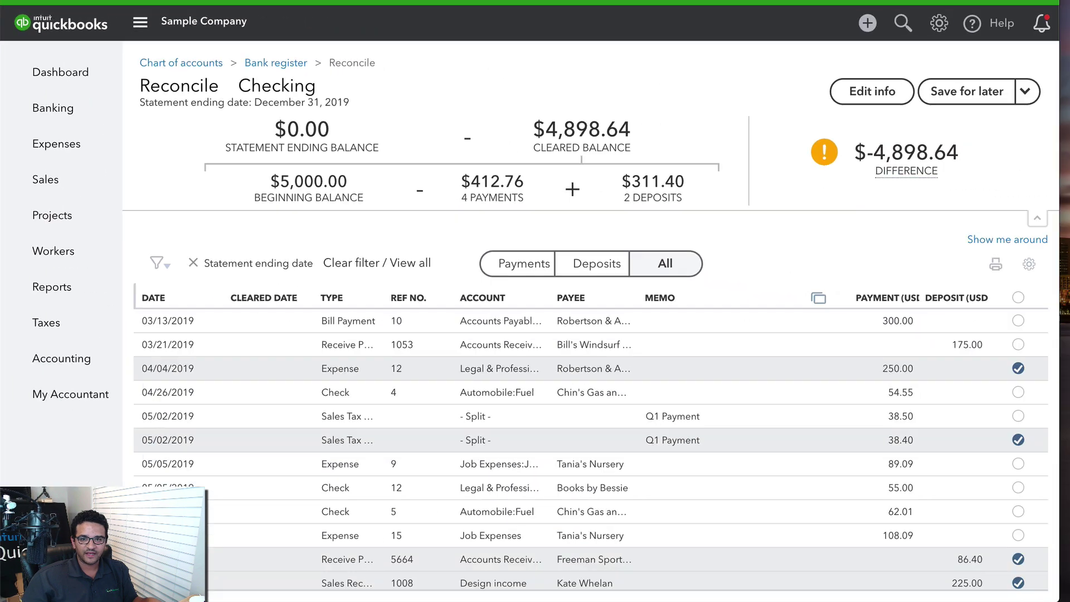
Step: Find the Advertising account in the Chart of Accounts by filtering for 'ad'
{"action": "key", "text": "super+Tab"}
{"action": "key", "text": "super+Tab"}
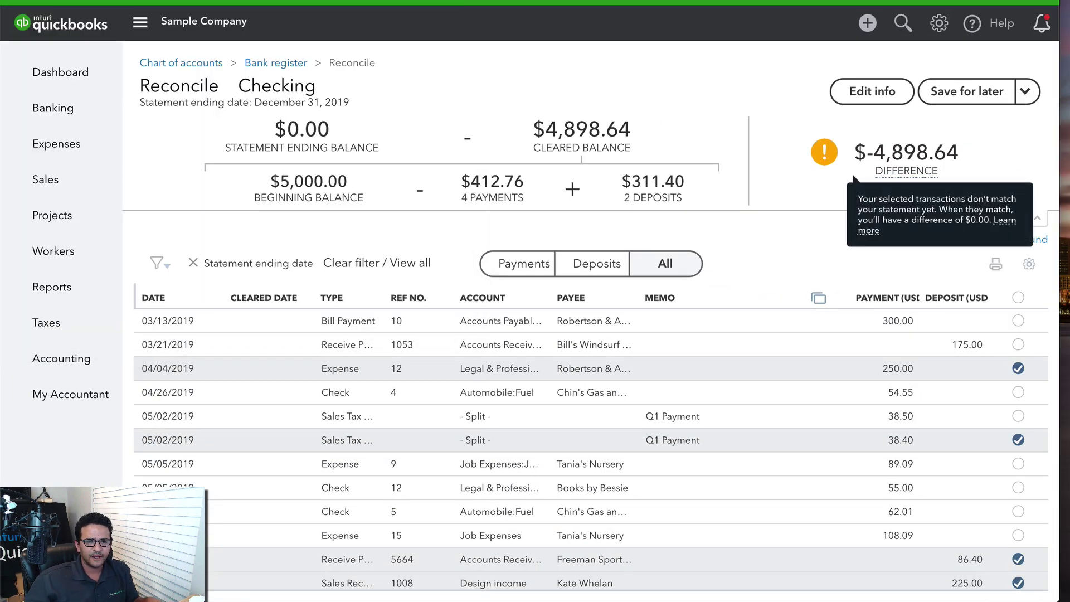
{"action": "left_click", "coordinate": [940, 29]}
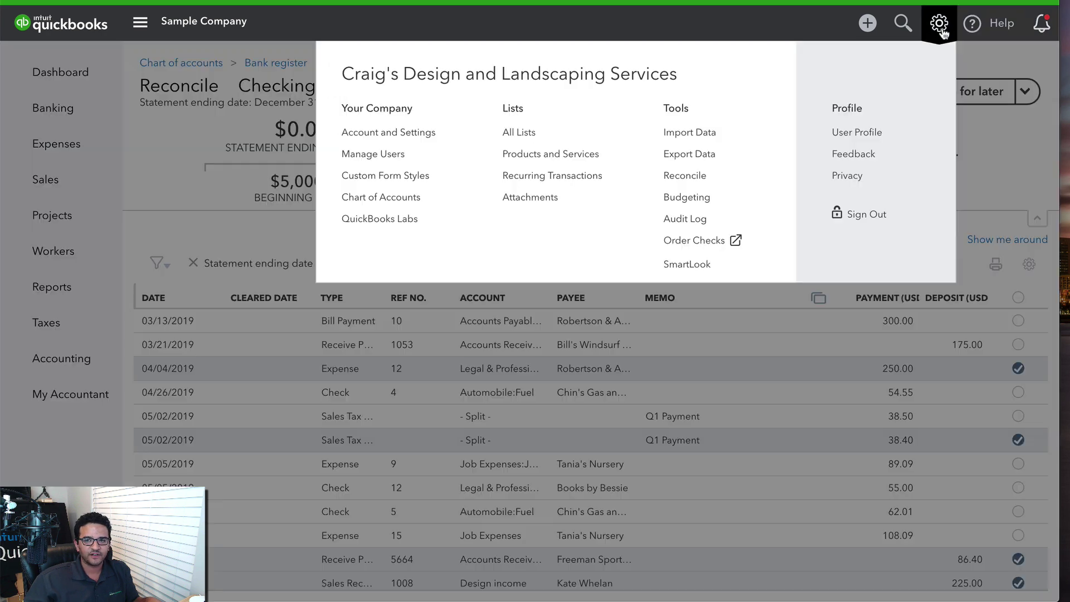
{"action": "left_click", "coordinate": [390, 197]}
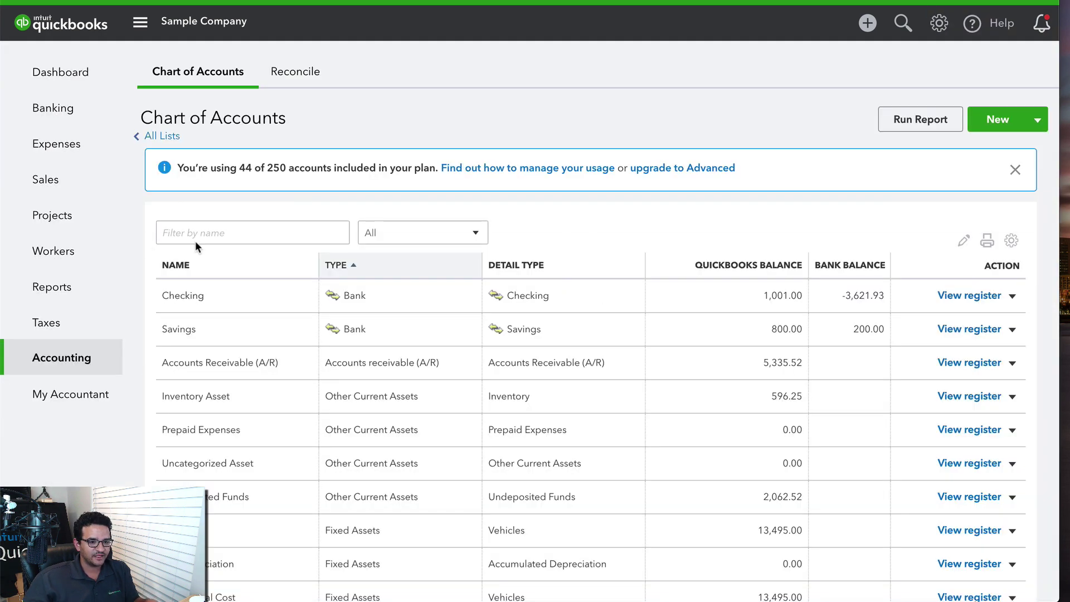
{"action": "left_click", "coordinate": [195, 240]}
{"action": "type", "text": "ad"}
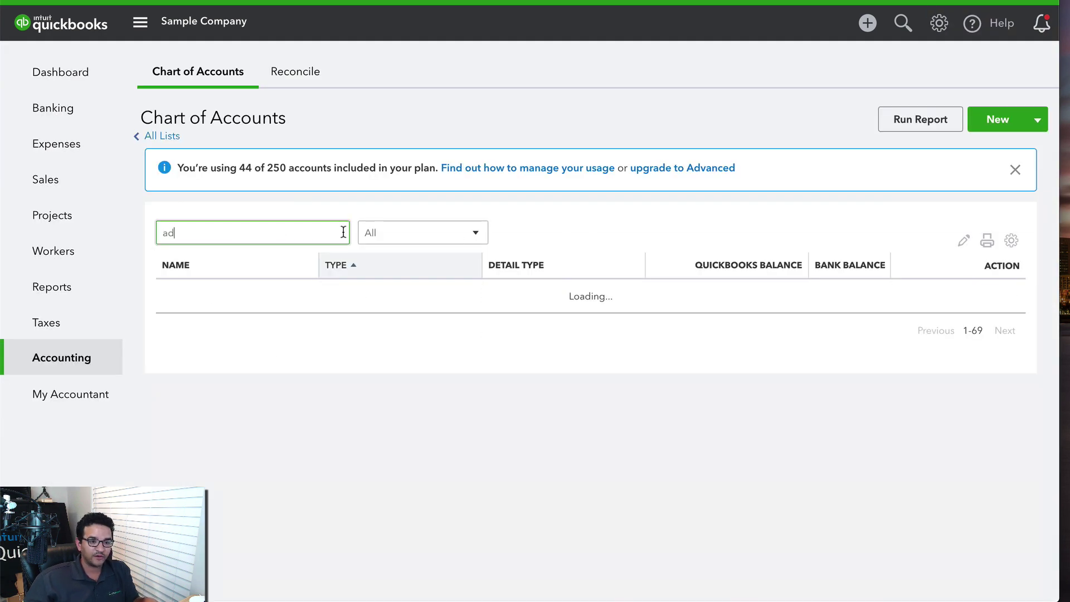
Step: Rename Advertising to 'Advertising & Marketing', save it, and go to Reports
{"action": "left_click", "coordinate": [1012, 296]}
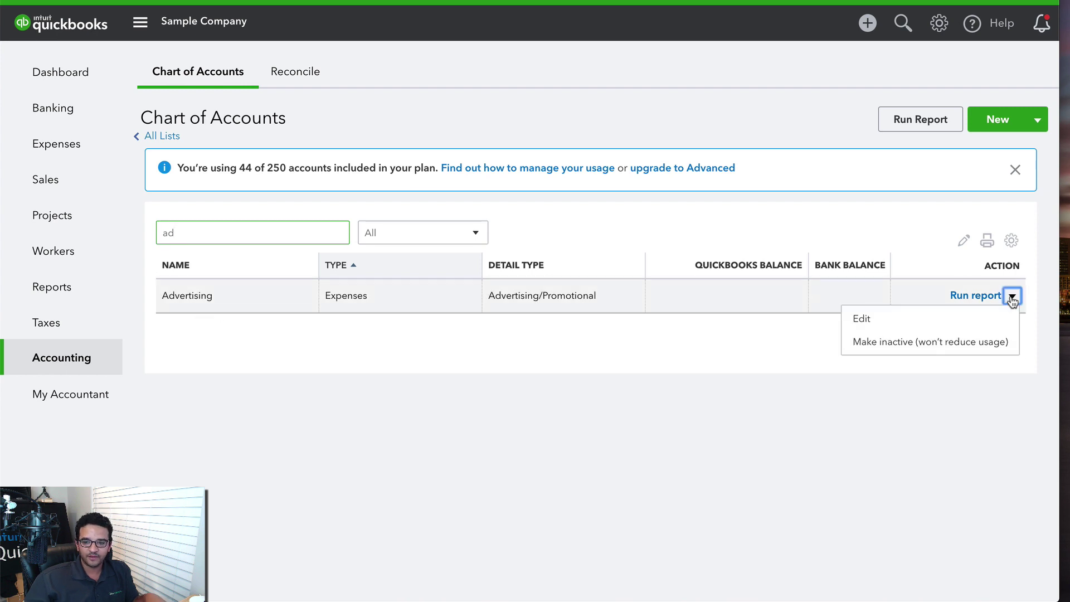
{"action": "left_click", "coordinate": [869, 322]}
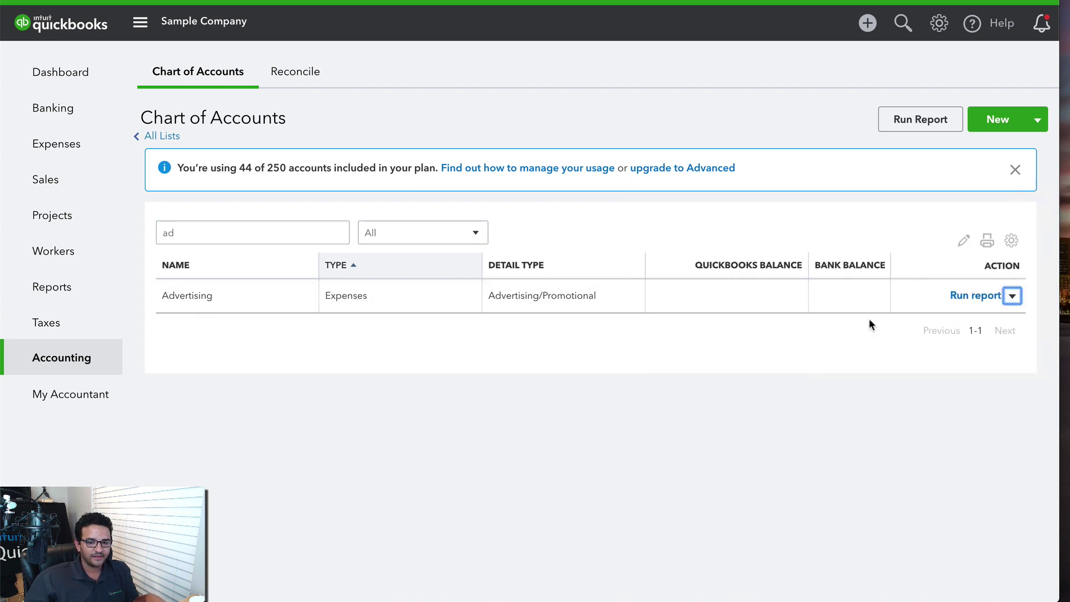
{"action": "left_click", "coordinate": [599, 124]}
{"action": "double_click", "coordinate": [605, 124]}
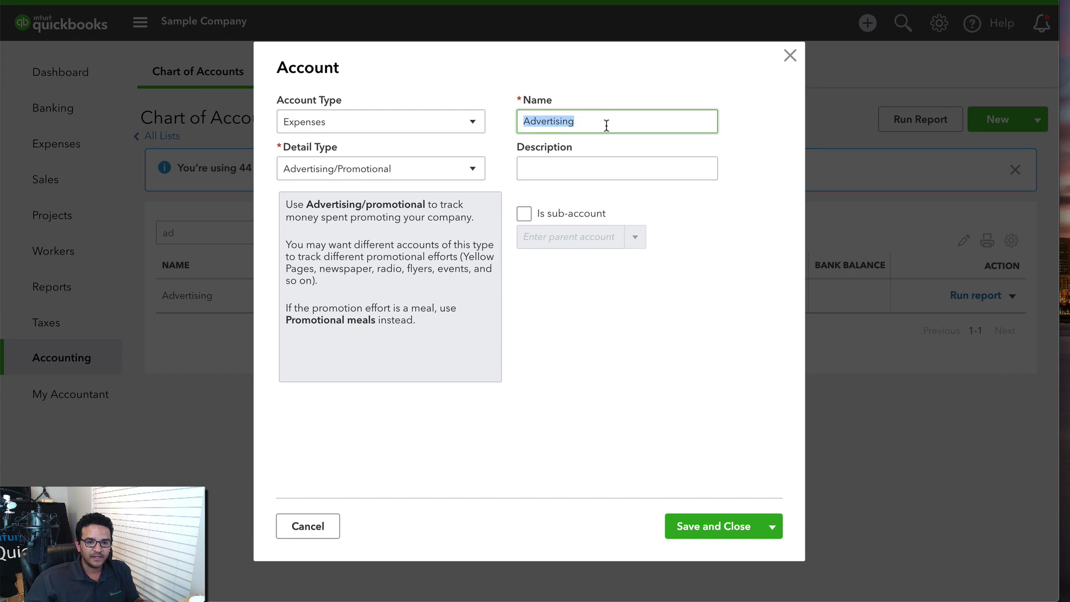
{"action": "left_click", "coordinate": [604, 124]}
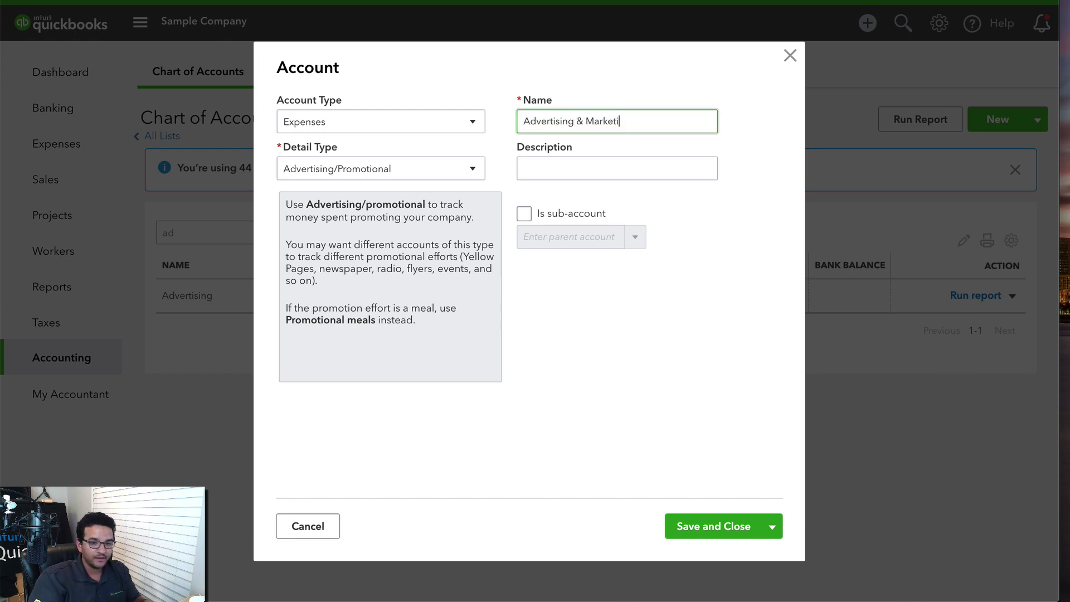
{"action": "left_click", "coordinate": [724, 530]}
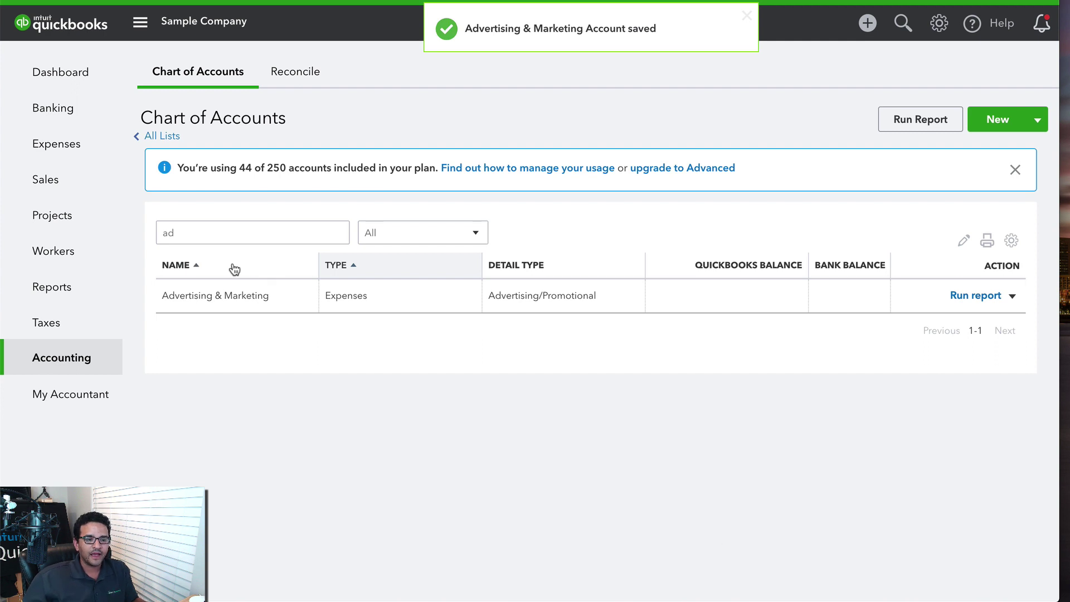
{"action": "left_click", "coordinate": [53, 291]}
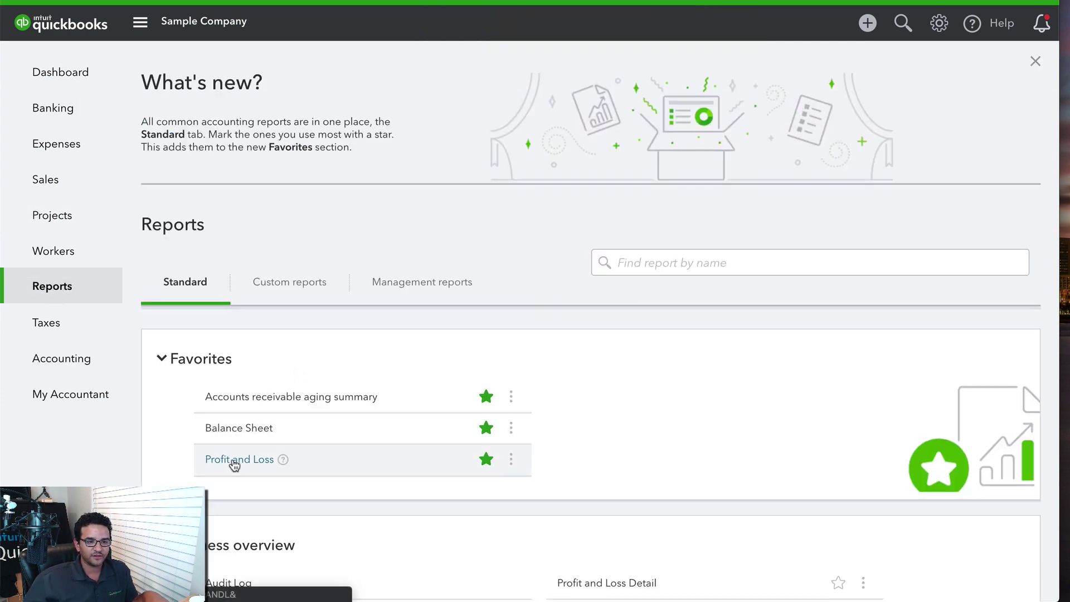
Step: Run the Profit and Loss report for This Year, January through December 2019
{"action": "left_click", "coordinate": [234, 460]}
{"action": "scroll", "coordinate": [576, 169], "scroll_direction": "down", "scroll_amount": 3}
{"action": "left_click", "coordinate": [674, 45]}
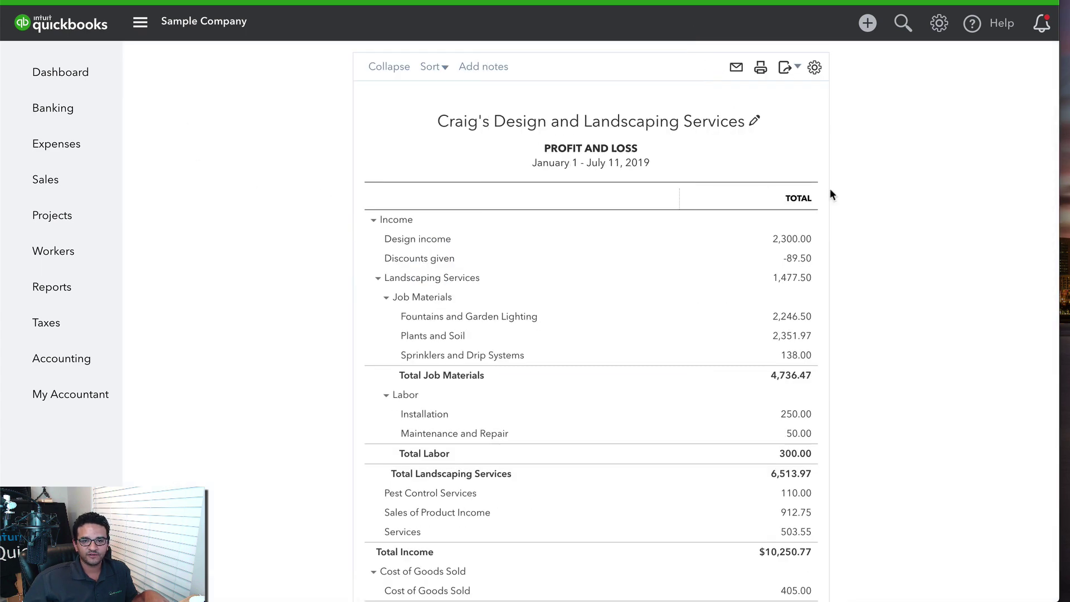
{"action": "scroll", "coordinate": [831, 191], "scroll_direction": "up", "scroll_amount": 3}
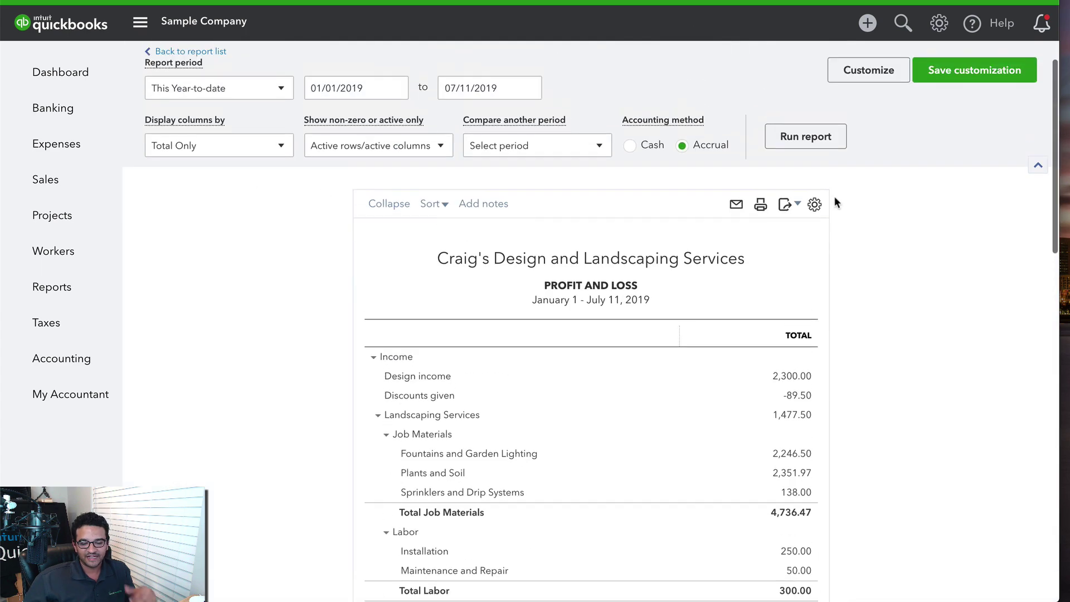
{"action": "left_click", "coordinate": [209, 92]}
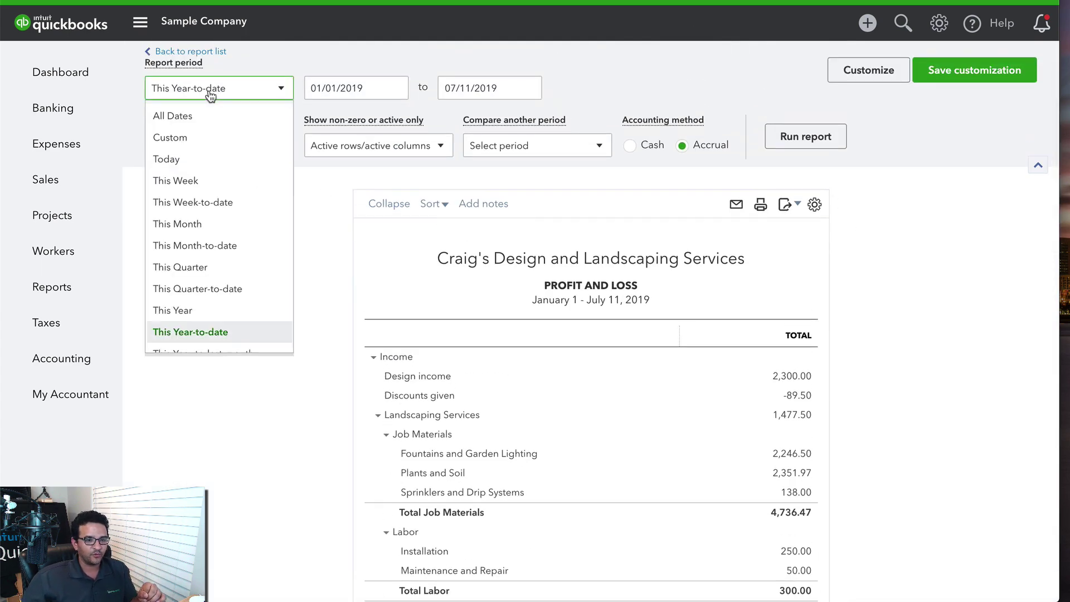
{"action": "left_click", "coordinate": [211, 311]}
{"action": "left_click", "coordinate": [362, 88]}
{"action": "left_click", "coordinate": [507, 84]}
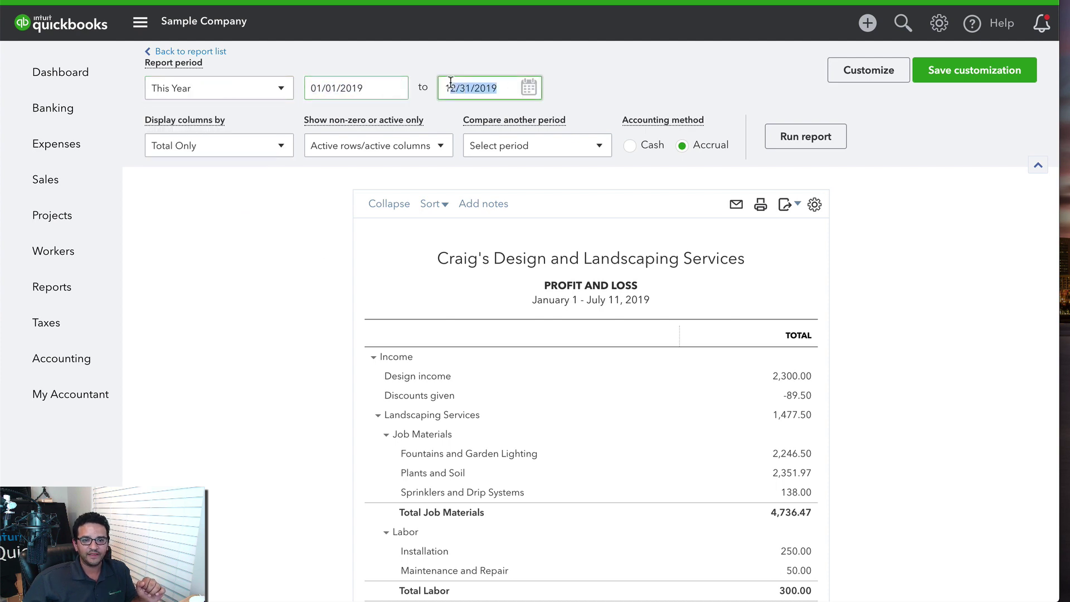
{"action": "left_click", "coordinate": [833, 137]}
Step: Drill into Advertising & Marketing's 274.86 to list its two transactions, then return to DOSBox
{"action": "scroll", "coordinate": [914, 312], "scroll_direction": "down", "scroll_amount": 3}
{"action": "scroll", "coordinate": [930, 337], "scroll_direction": "down", "scroll_amount": 15}
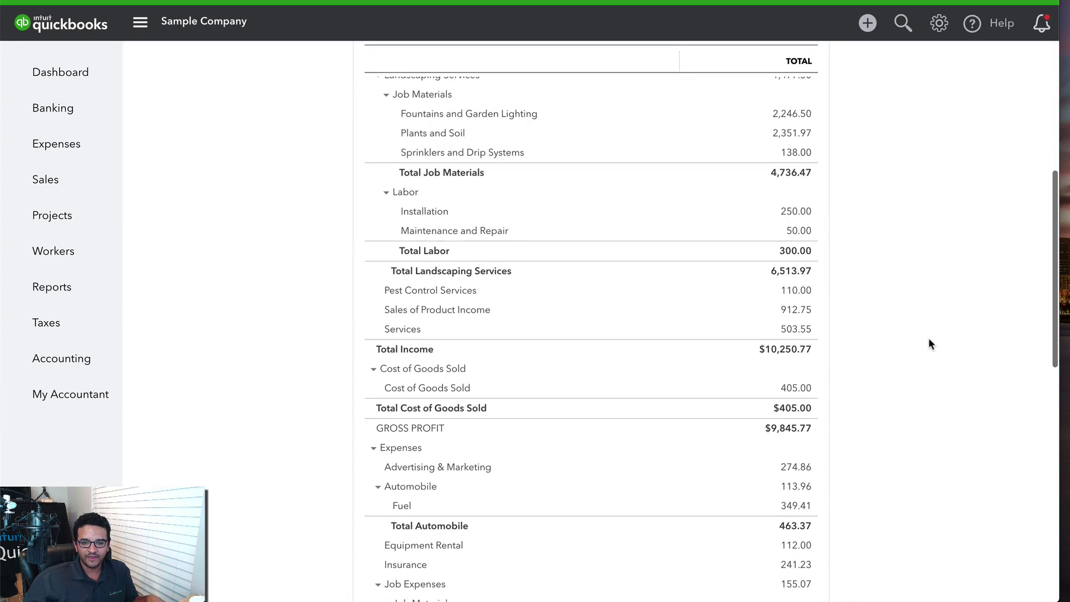
{"action": "scroll", "coordinate": [903, 225], "scroll_direction": "up", "scroll_amount": 20}
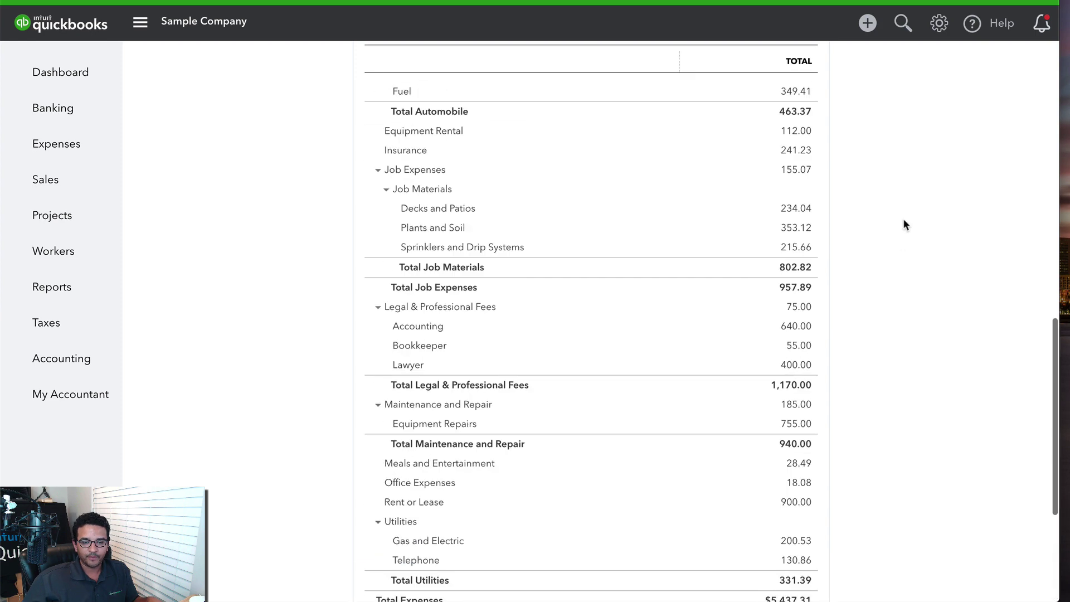
{"action": "scroll", "coordinate": [908, 246], "scroll_direction": "down", "scroll_amount": 6}
{"action": "scroll", "coordinate": [906, 256], "scroll_direction": "down", "scroll_amount": 1}
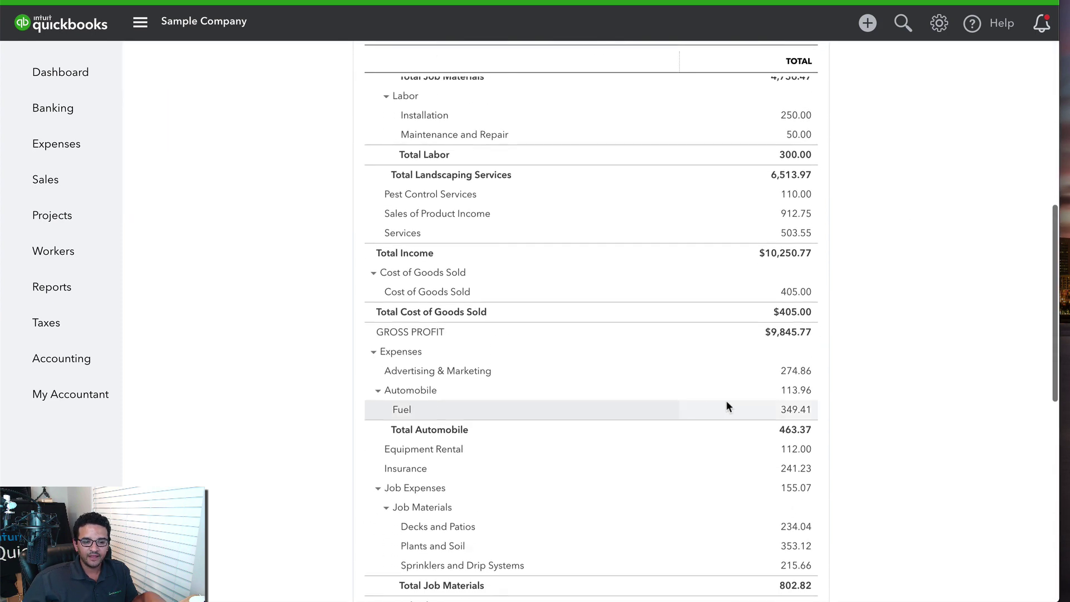
{"action": "left_click", "coordinate": [796, 371]}
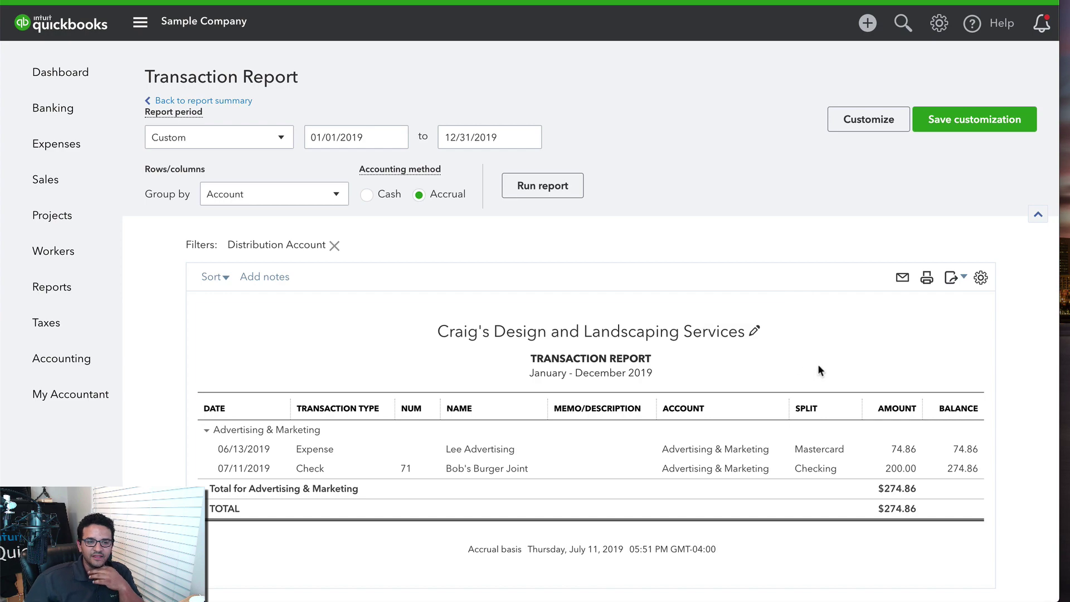
{"action": "key", "text": "super+Tab"}
Step: Close the DOS Advertising transaction list and the Profit and Loss report with Esc
{"action": "left_click", "coordinate": [107, 90]}
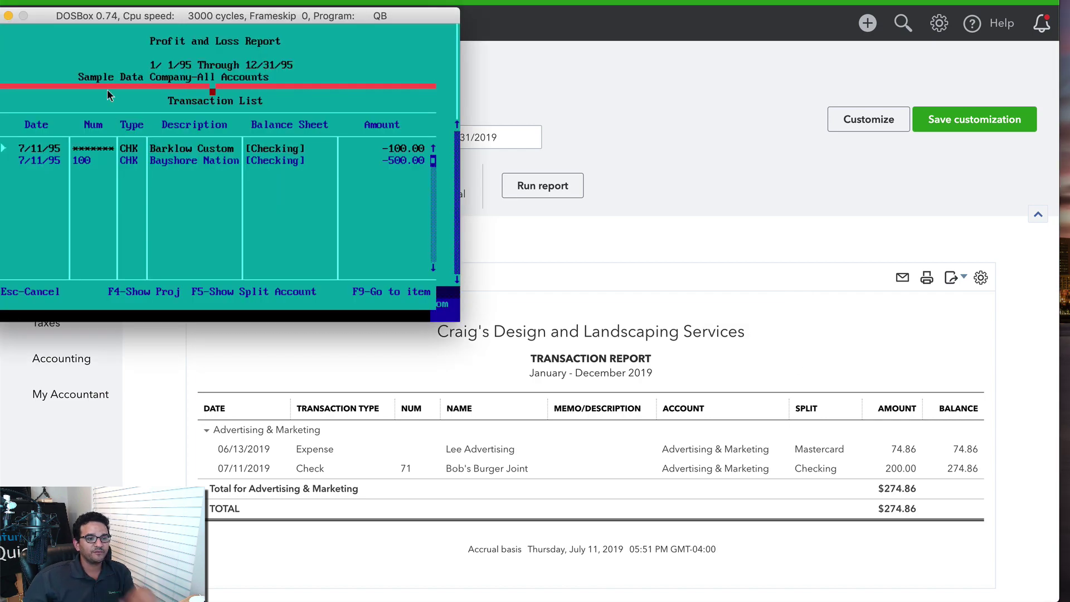
{"action": "key", "text": "Escape"}
{"action": "key", "text": "Escape"}
{"action": "key", "text": "Escape"}
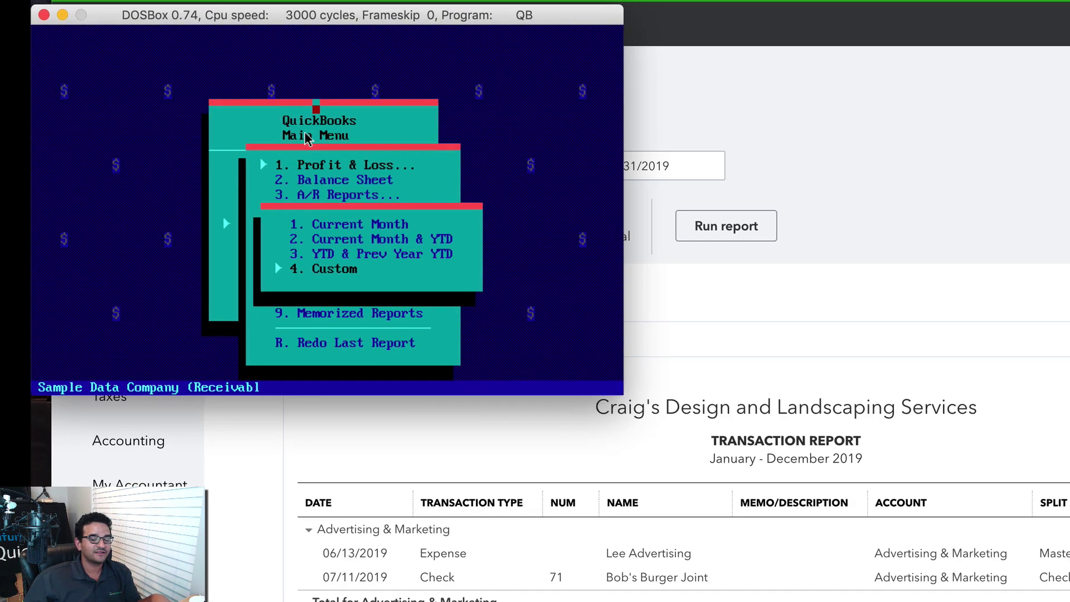
{"action": "key", "text": "Escape"}
{"action": "key", "text": "Escape"}
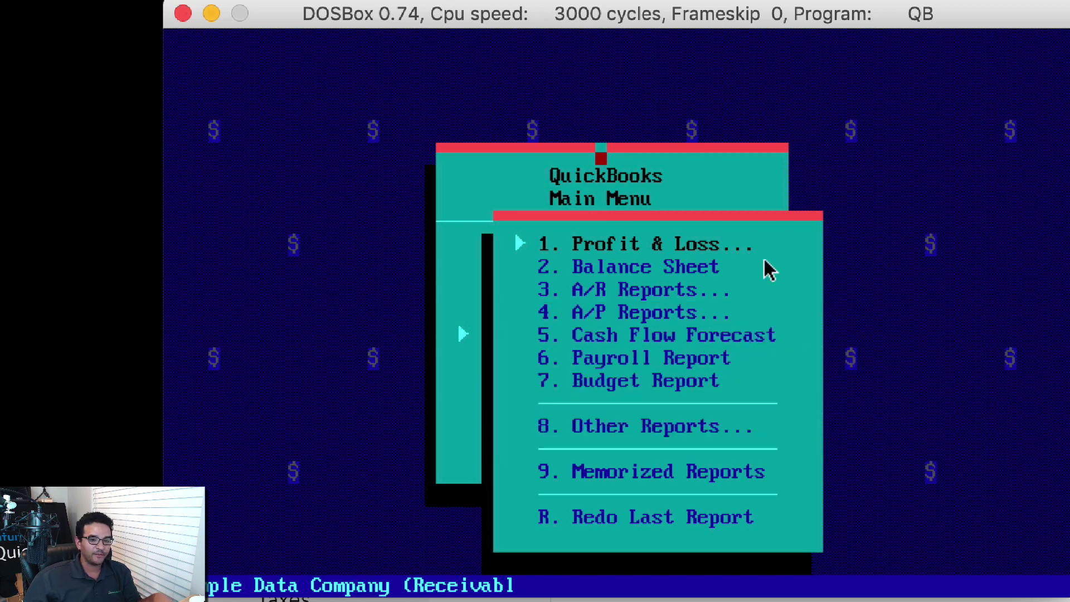